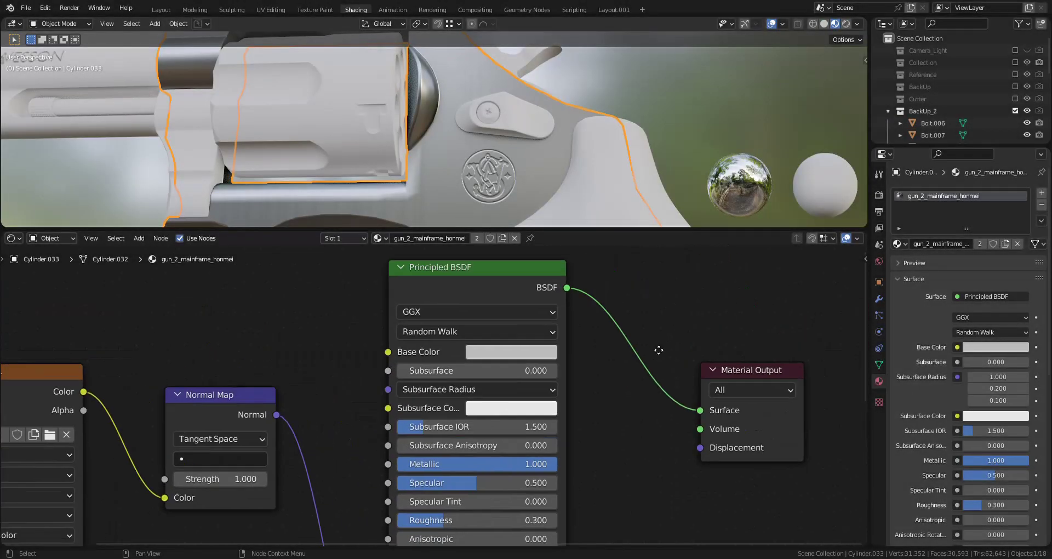
Set the Principled BSDF base colour's V value to 0.6.
click(498, 352)
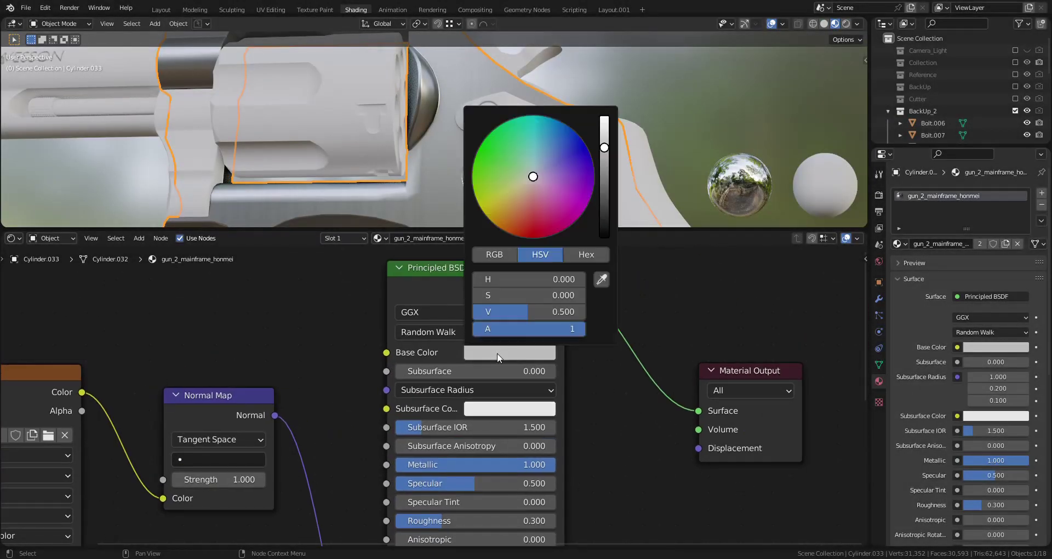
click(531, 312)
text(0.6)
key(Return)
Re-enter Specular 0.5 and Roughness 0.3 on the Principled BSDF.
shift+scroll(676, 422, down, 4)
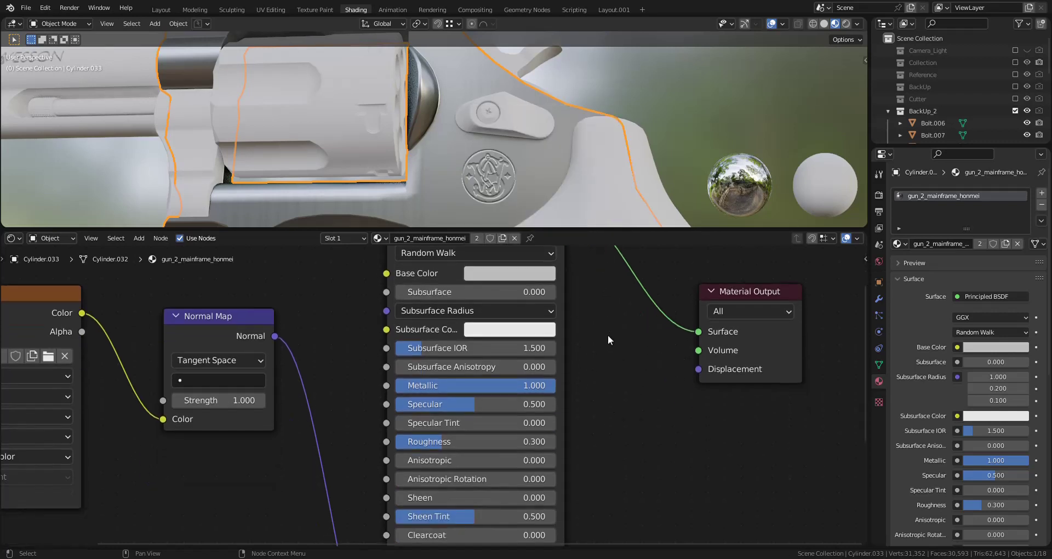
middle_drag(494, 405, 497, 375)
click(497, 379)
text(0.5)
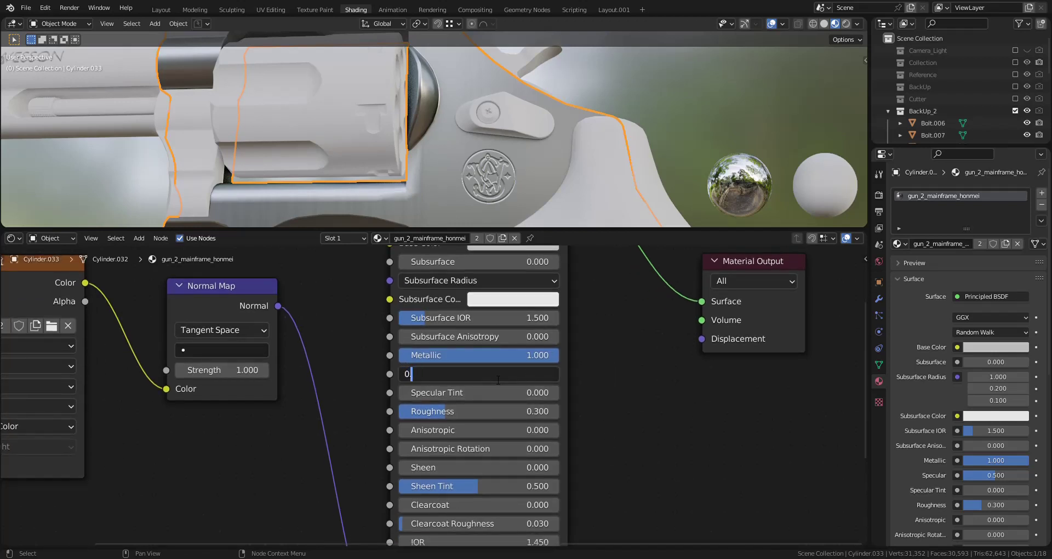
key(Return)
click(441, 410)
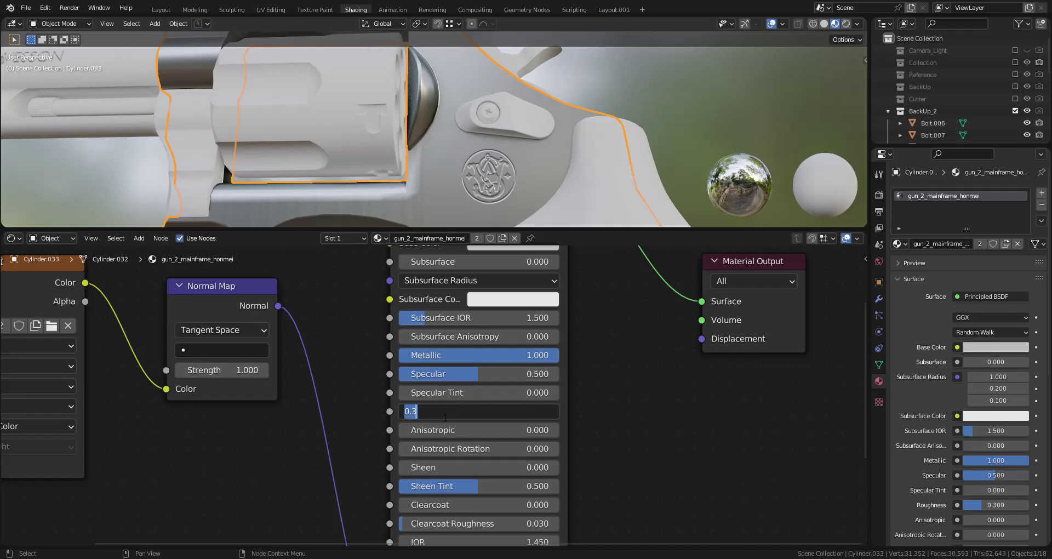
text(0.3)
key(Return)
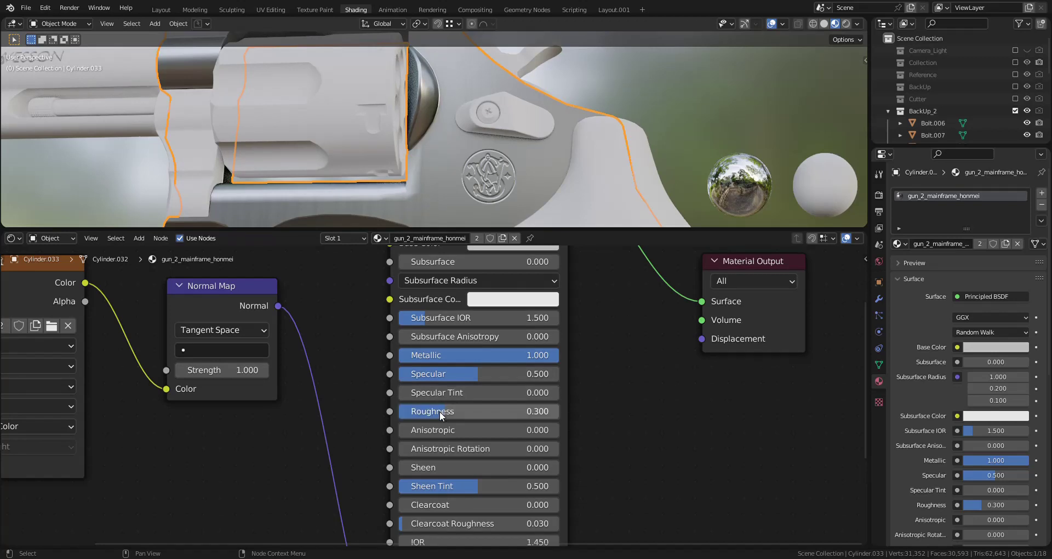
Pan and zoom the node editor to inspect the lower BSDF sockets and image node.
middle_drag(615, 459, 616, 402)
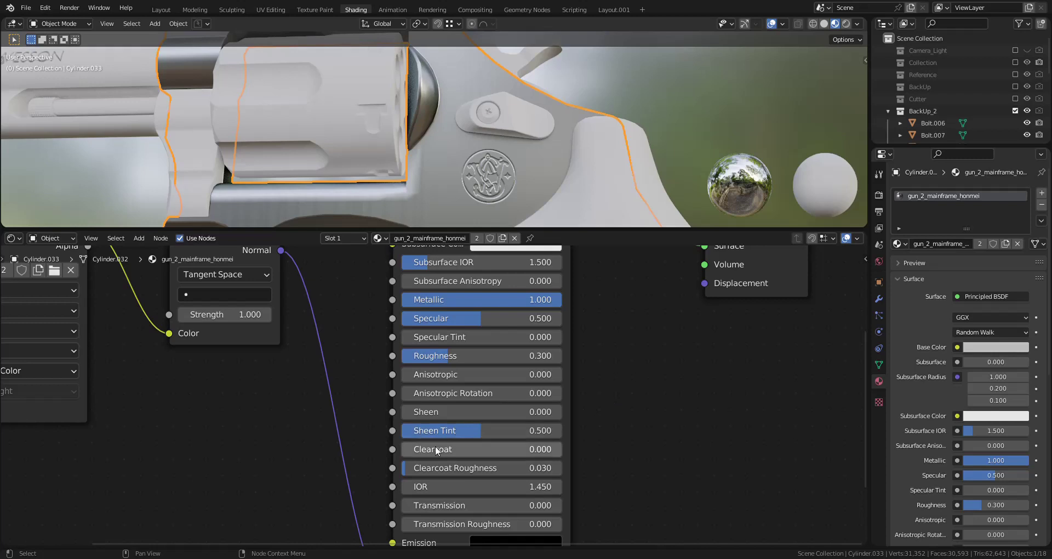
scroll(644, 417, down, 2)
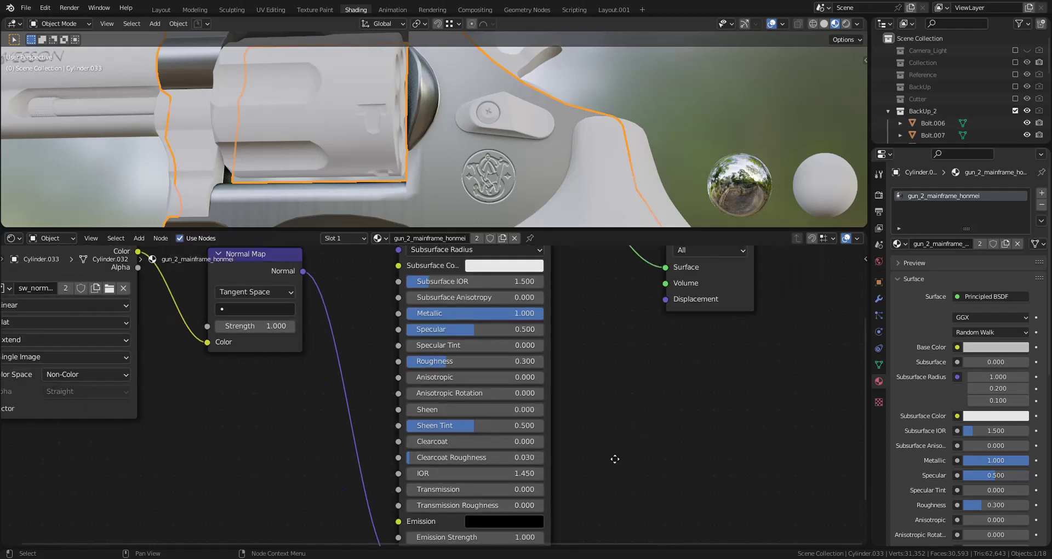
middle_drag(615, 458, 612, 402)
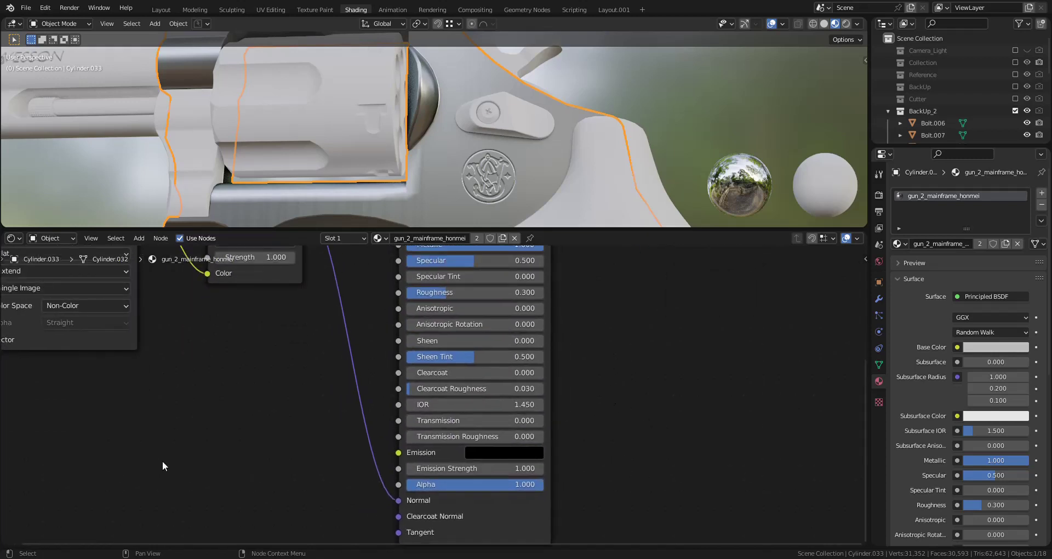
middle_drag(257, 439, 364, 430)
scroll(426, 462, down, 1)
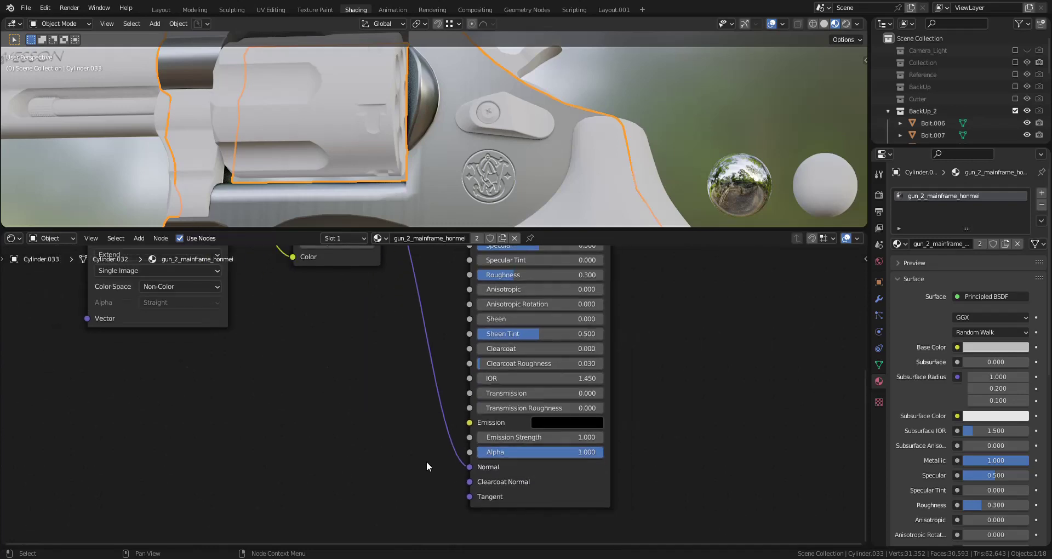
scroll(426, 461, down, 3)
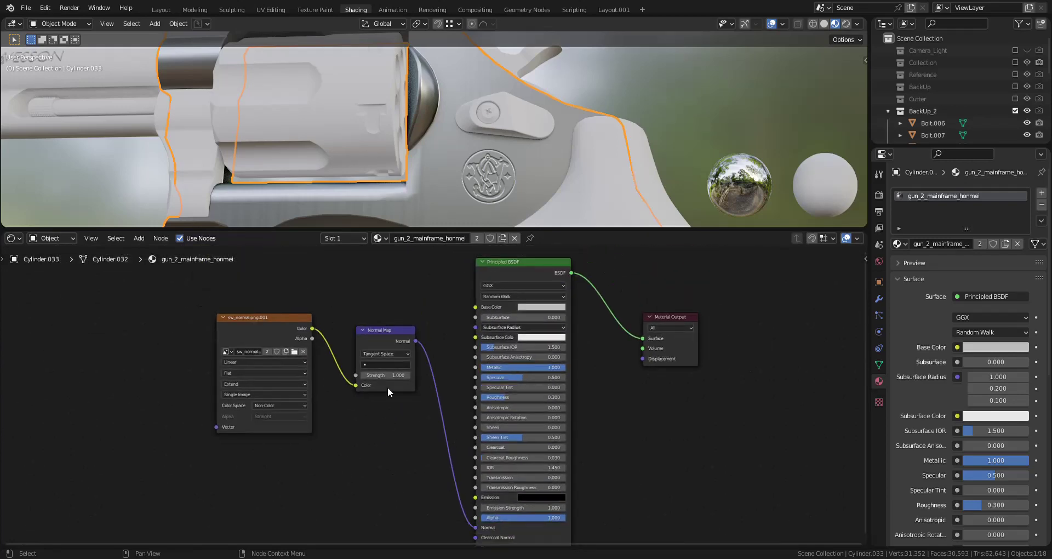
shift+scroll(408, 331, up, 2)
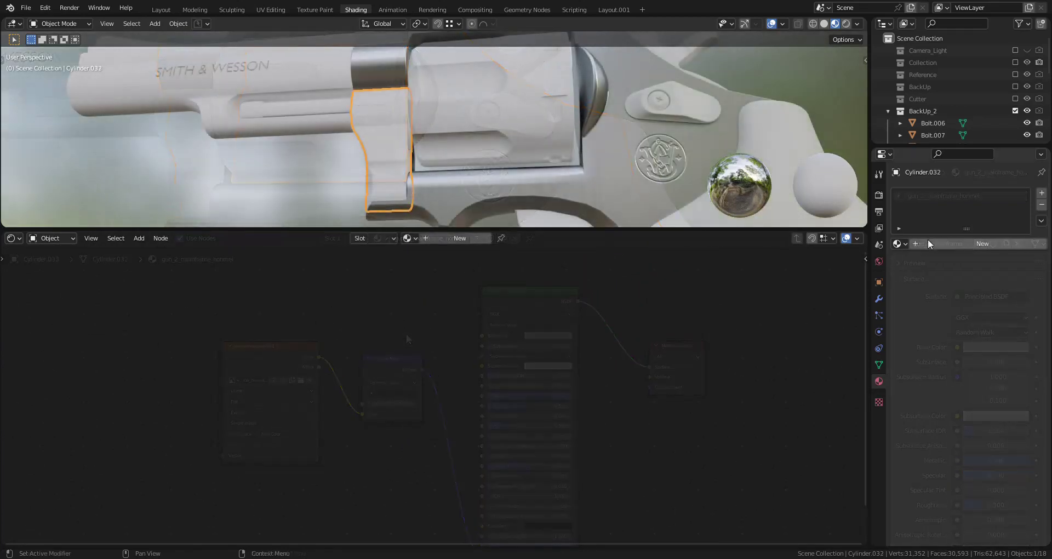
Assign the existing gun_mainframe material to Cylinder.032.
click(905, 244)
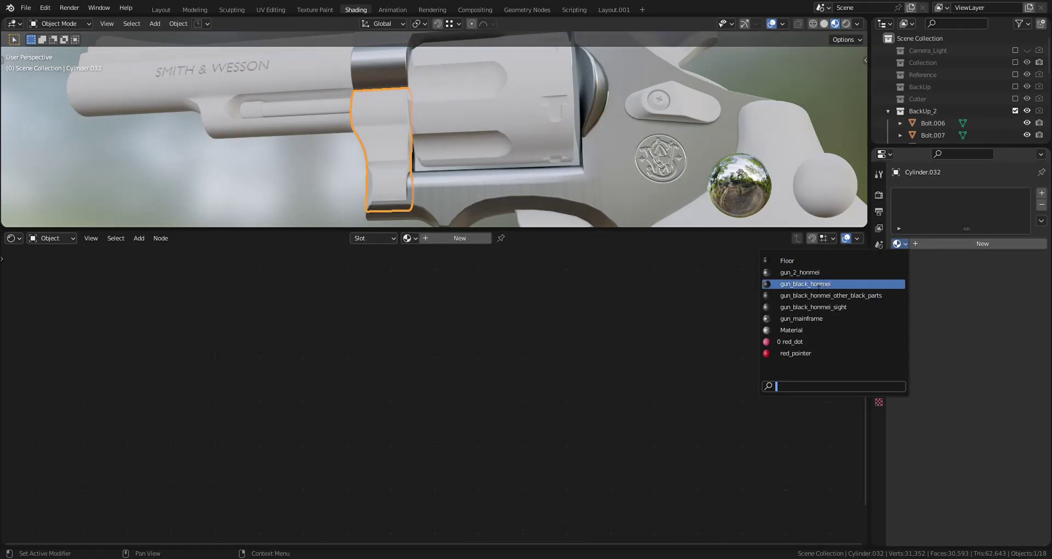
click(804, 318)
middle_drag(466, 164, 468, 154)
scroll(405, 170, up, 5)
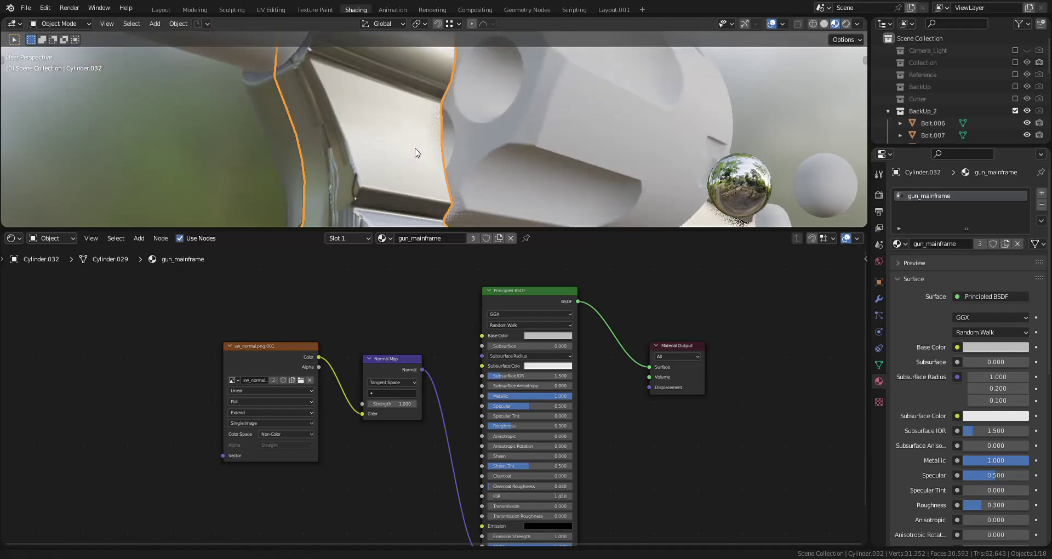
scroll(470, 175, down, 4)
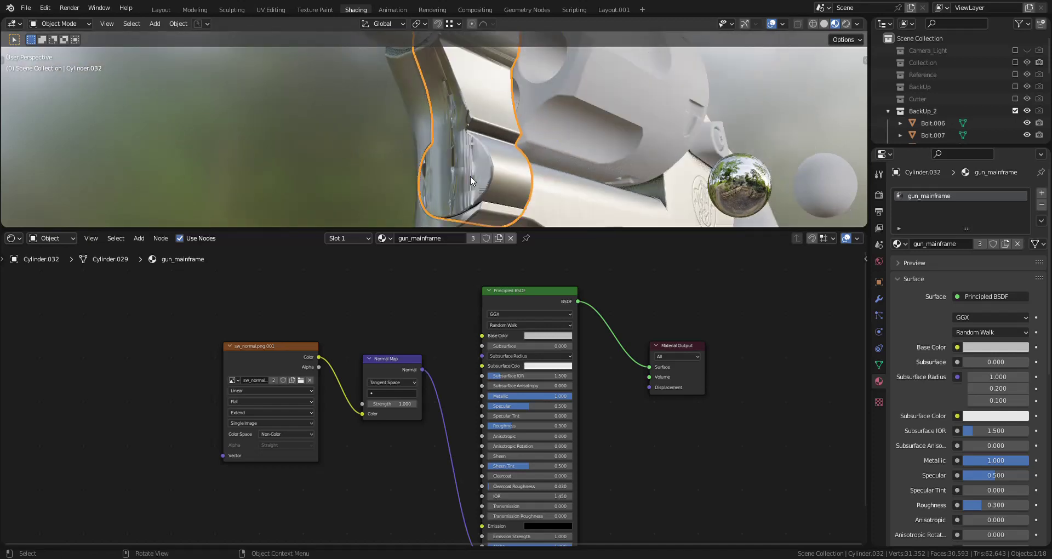
middle_drag(505, 182, 526, 167)
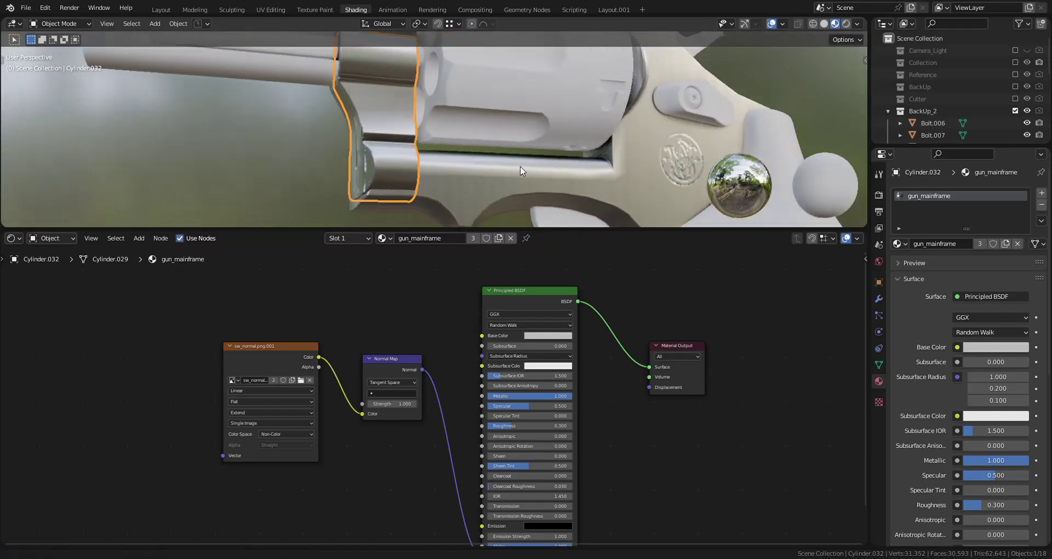
Delete the image texture and Normal Map nodes, then undo the deletion.
key(x)
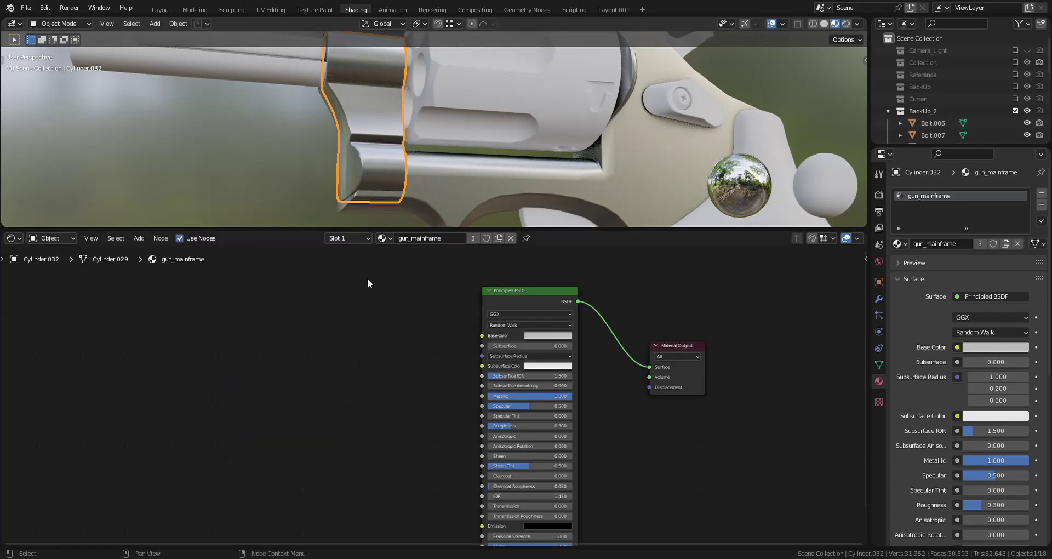
key(ctrl+z)
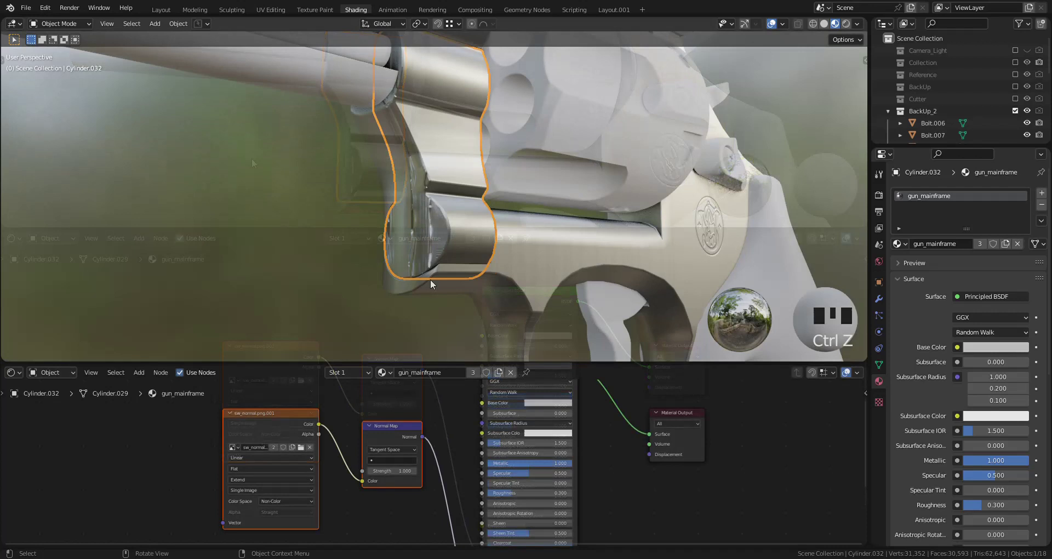
shift+middle_drag(429, 278, 533, 247)
scroll(533, 248, down, 2)
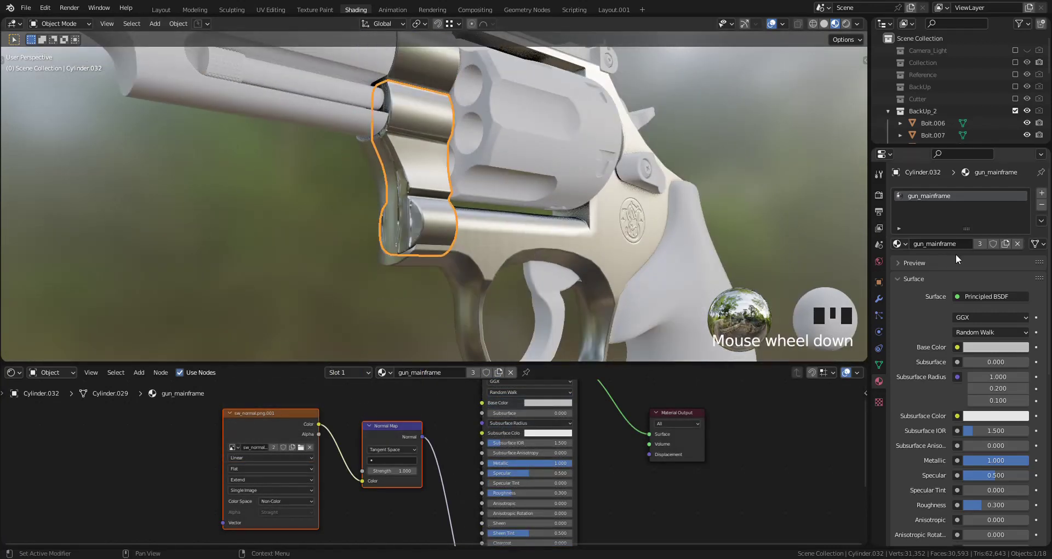
Duplicate the material and rename the copy gun_mainframe_2.
click(1005, 244)
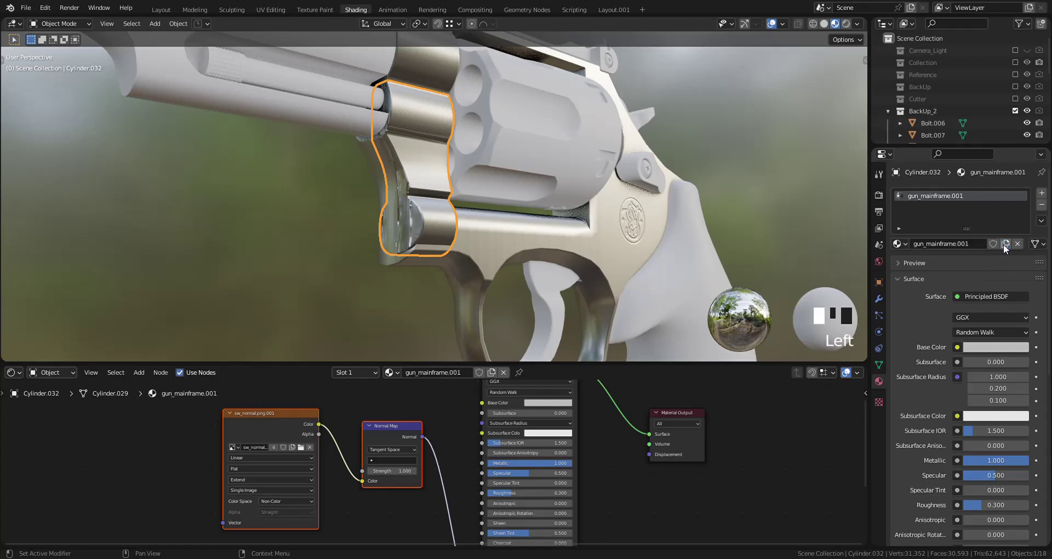
double_click(967, 195)
click(973, 200)
key(BackSpace)
key(BackSpace)
key(BackSpace)
text(_2)
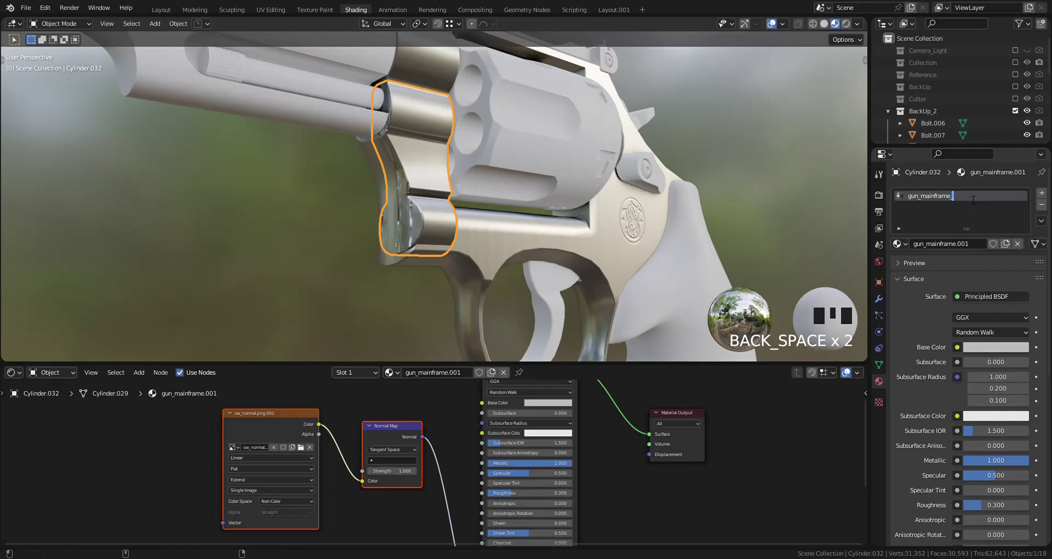
key(Return)
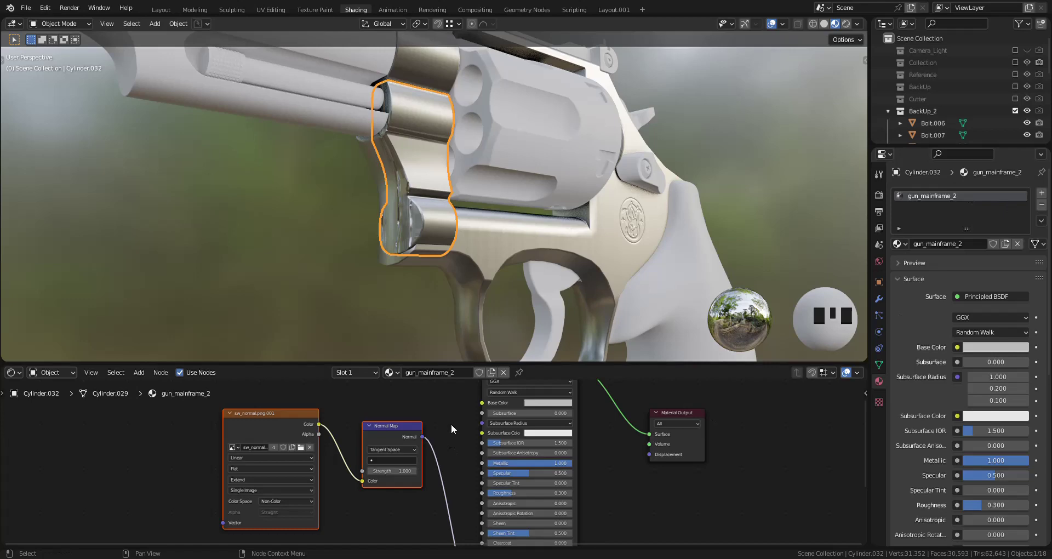
Delete the Image Texture and Normal Map nodes from gun_mainframe_2.
click(326, 435)
key(Delete)
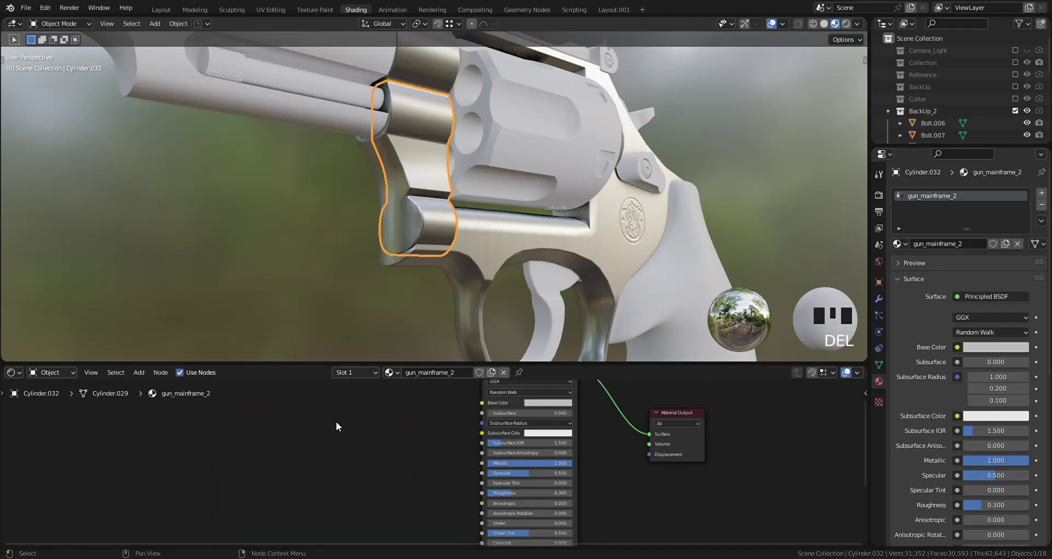
middle_drag(625, 265, 592, 255)
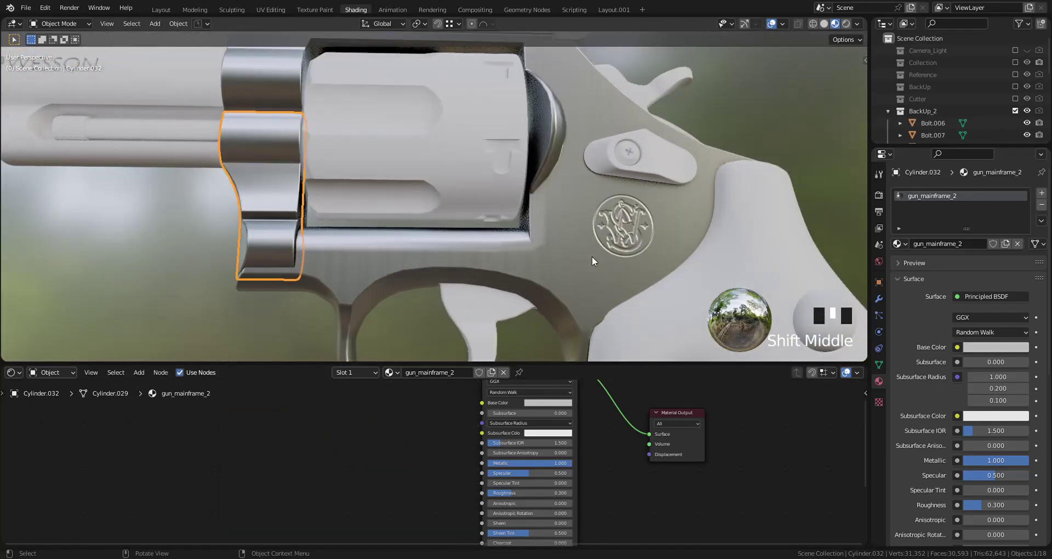
scroll(439, 251, down, 2)
shift+middle_drag(440, 252, 502, 261)
Link Cylinder.032's gun_mainframe_2 material to the barrel.
shift+click(330, 136)
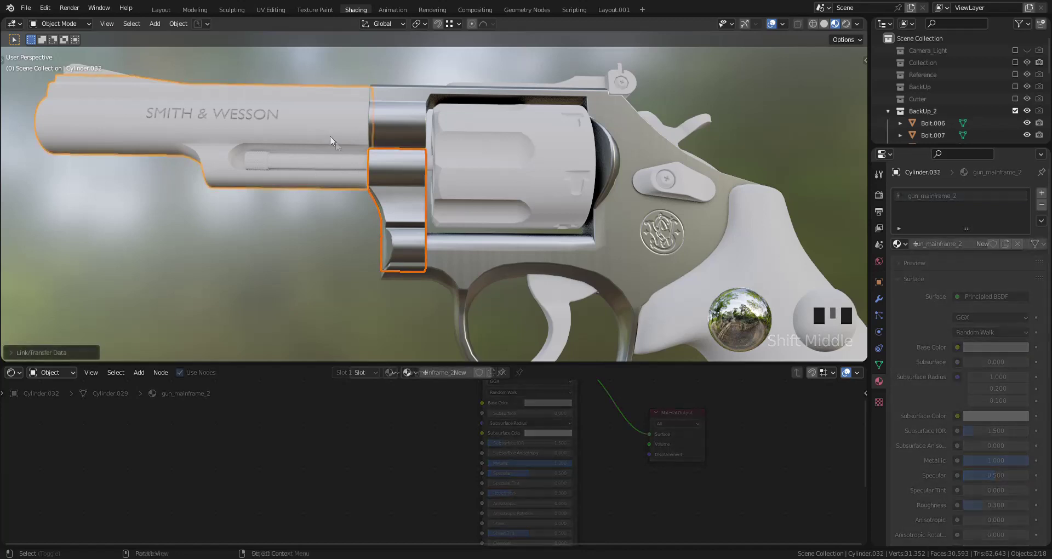
shift+click(382, 176)
key(ctrl+l)
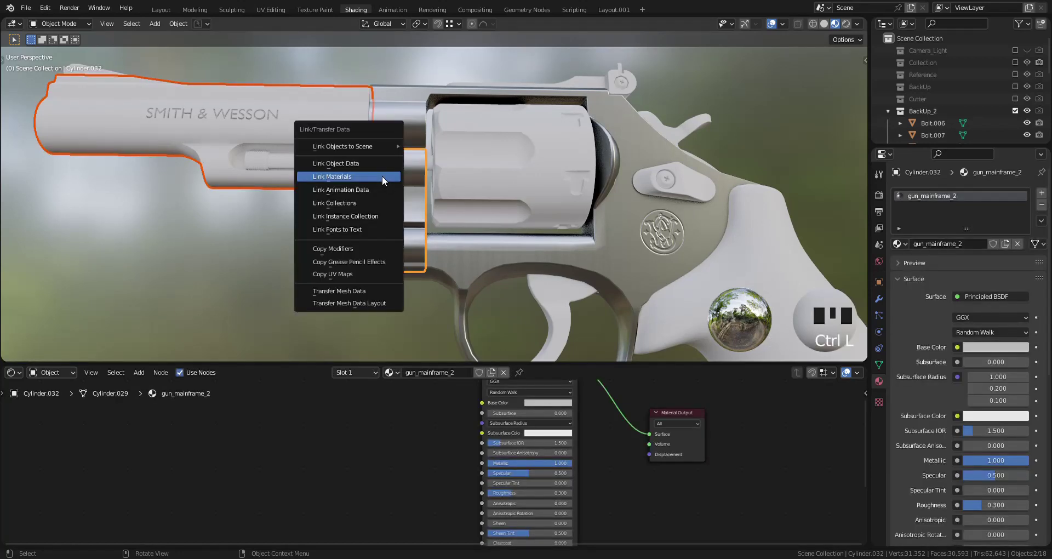
click(383, 176)
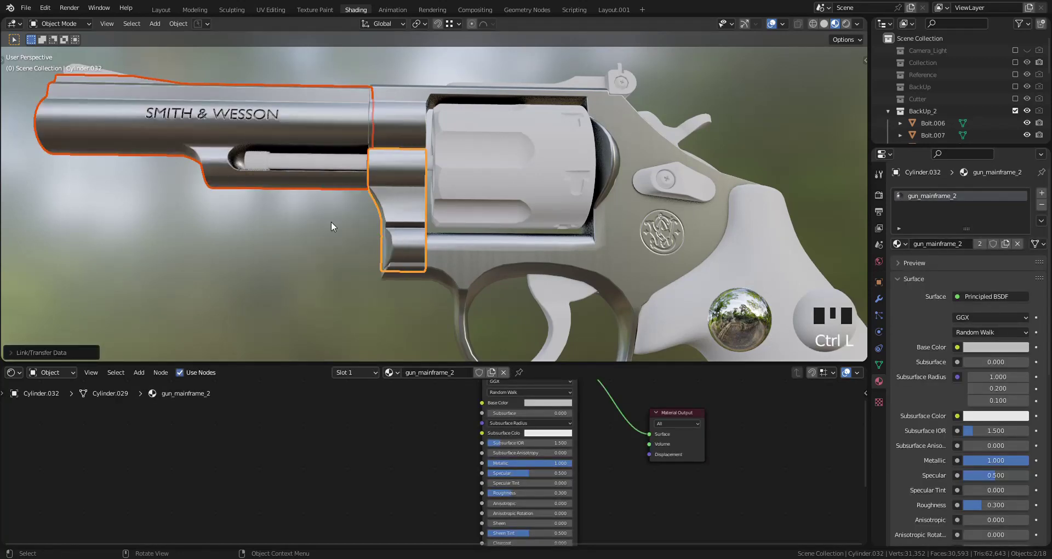
Link the same material from the barrel to the cylinder drum.
click(500, 159)
shift+click(314, 125)
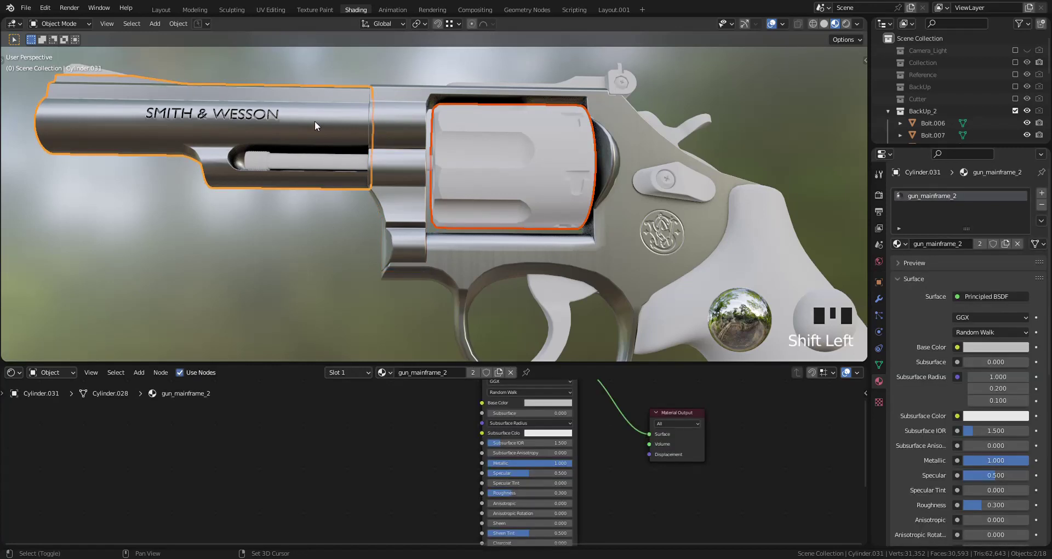
key(ctrl+l)
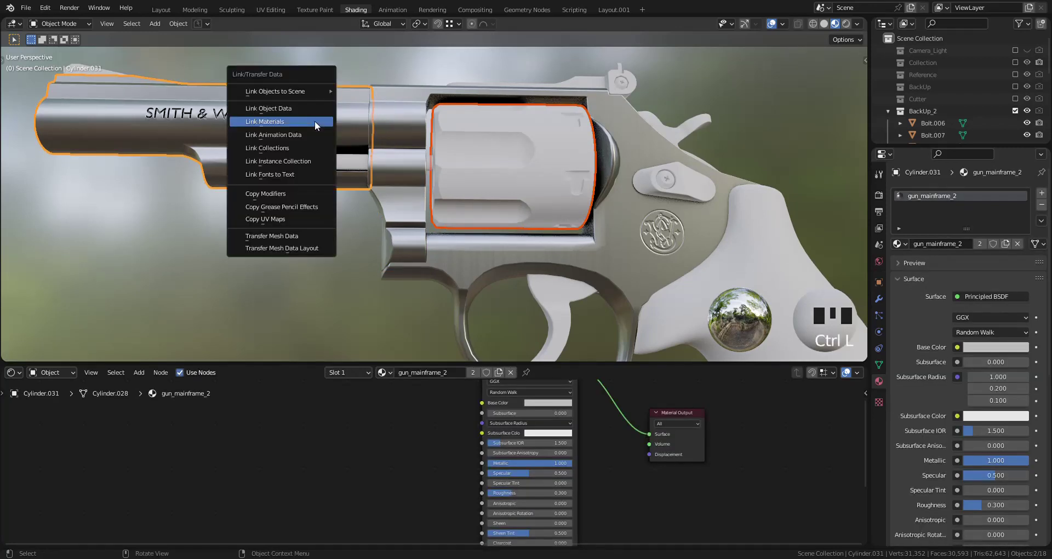
click(314, 121)
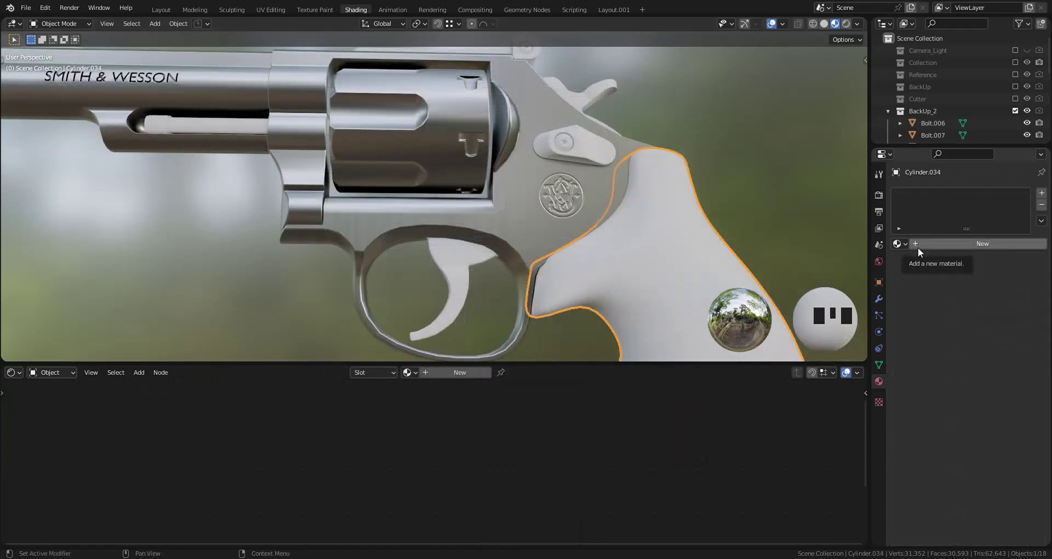
Give grip Cylinder.034 a new material, renaming Material.001 to Gun_black_parts.
click(918, 247)
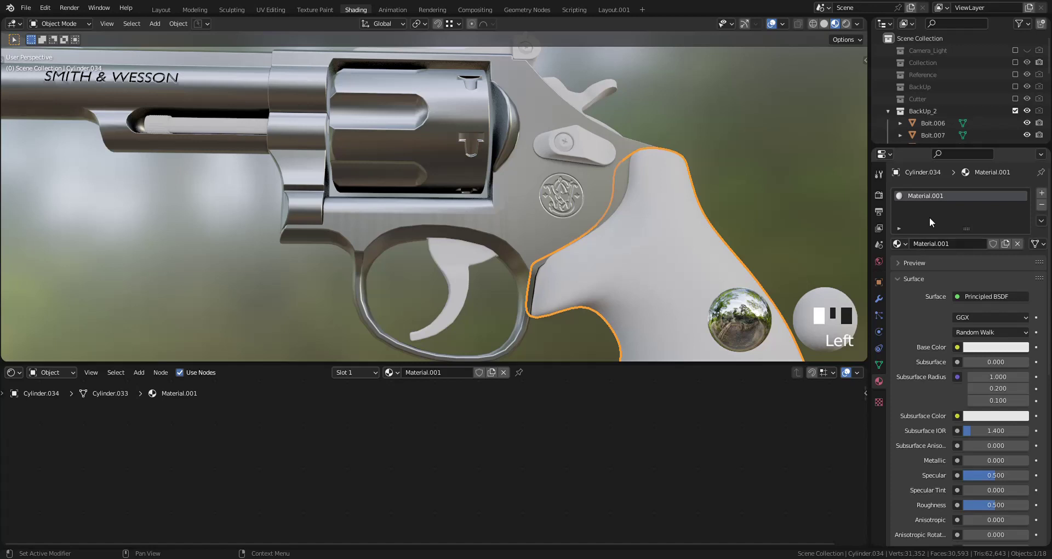
double_click(932, 197)
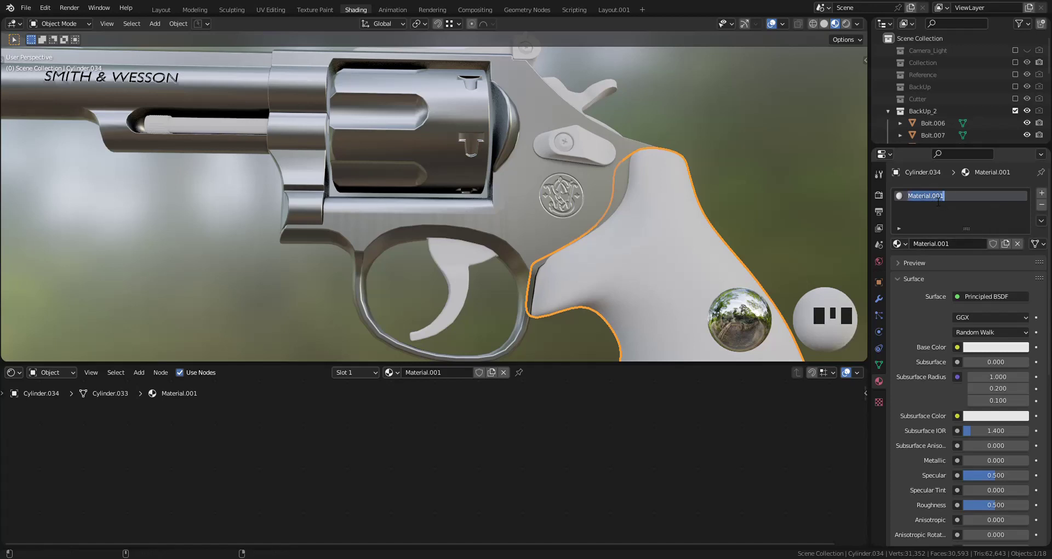
text(Gu)
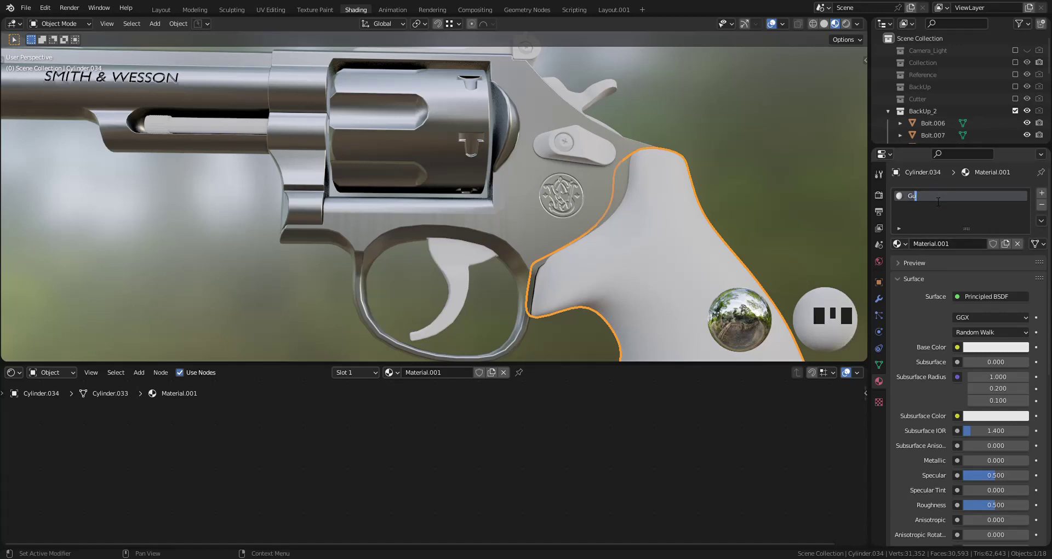
text(n )
text(black_parts)
key(Return)
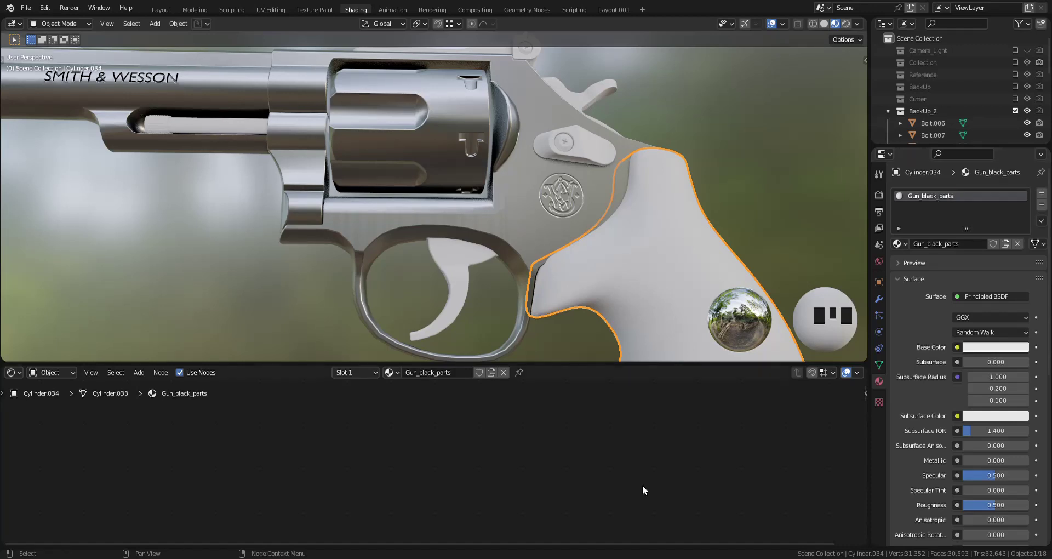
Set the Gun_black_parts base colour brightness to 0.06.
scroll(638, 480, down, 17)
middle_drag(633, 472, 492, 491)
scroll(514, 453, up, 1)
scroll(514, 452, up, 8)
scroll(559, 416, down, 1)
click(422, 438)
click(470, 403)
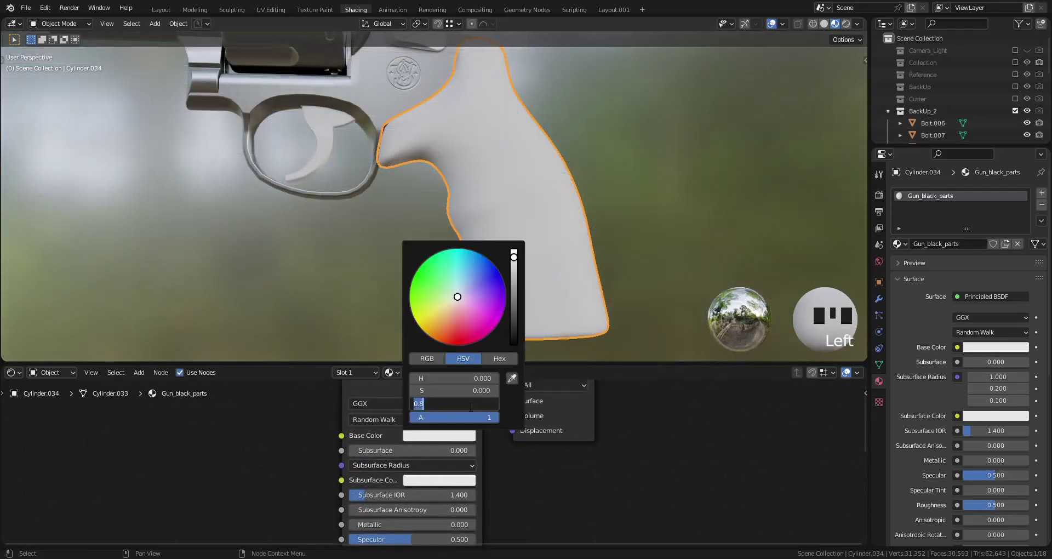
text(0.06)
key(Return)
Raise Gun_black_parts Metallic to 1.000.
click(635, 183)
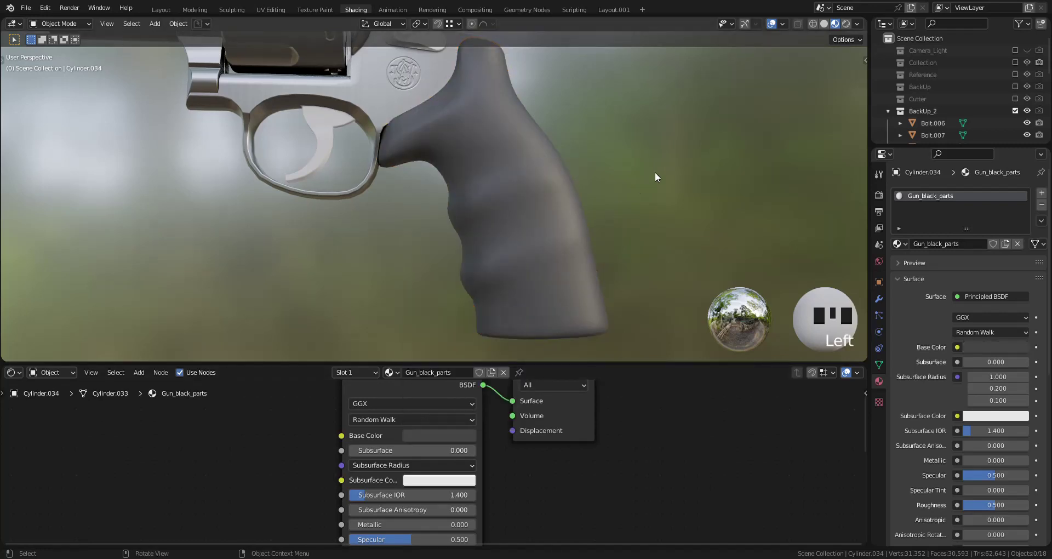
middle_drag(655, 173, 687, 189)
middle_drag(584, 331, 507, 280)
scroll(508, 248, up, 3)
middle_drag(636, 473, 652, 411)
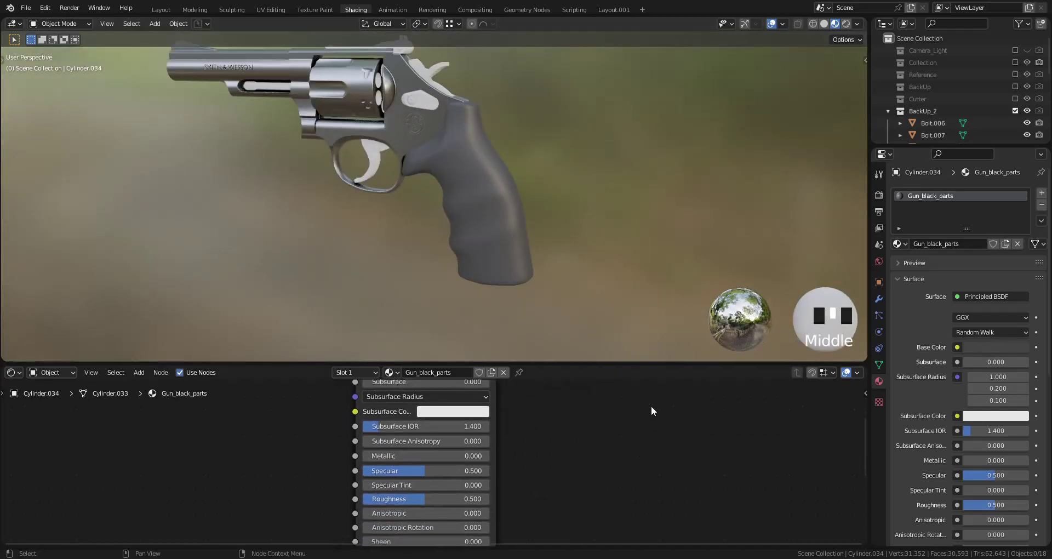
click(368, 457)
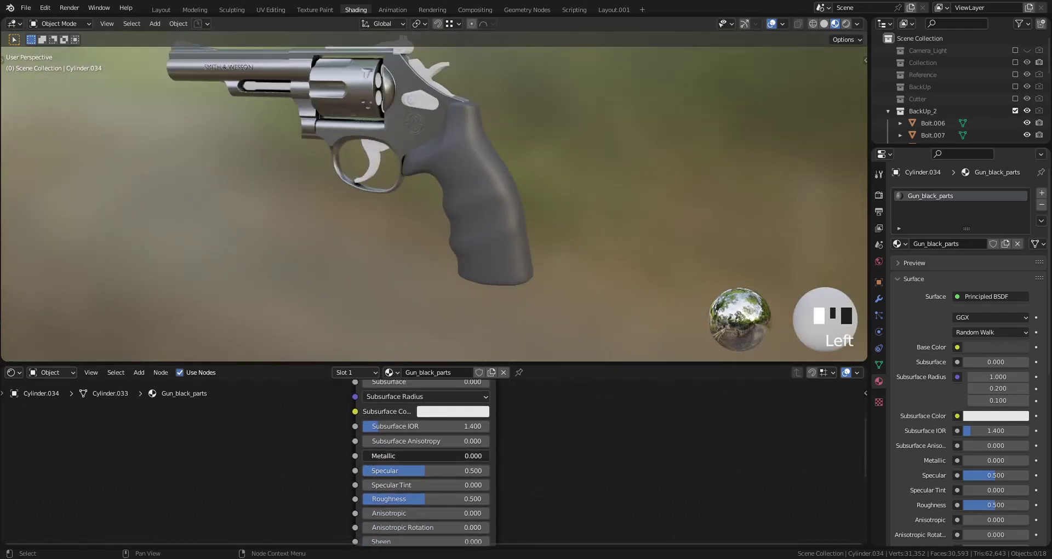
drag(368, 458, 489, 456)
mouse_move(607, 247)
middle_down()
mouse_move(695, 199)
mouse_move(611, 237)
mouse_move(608, 250)
middle_up()
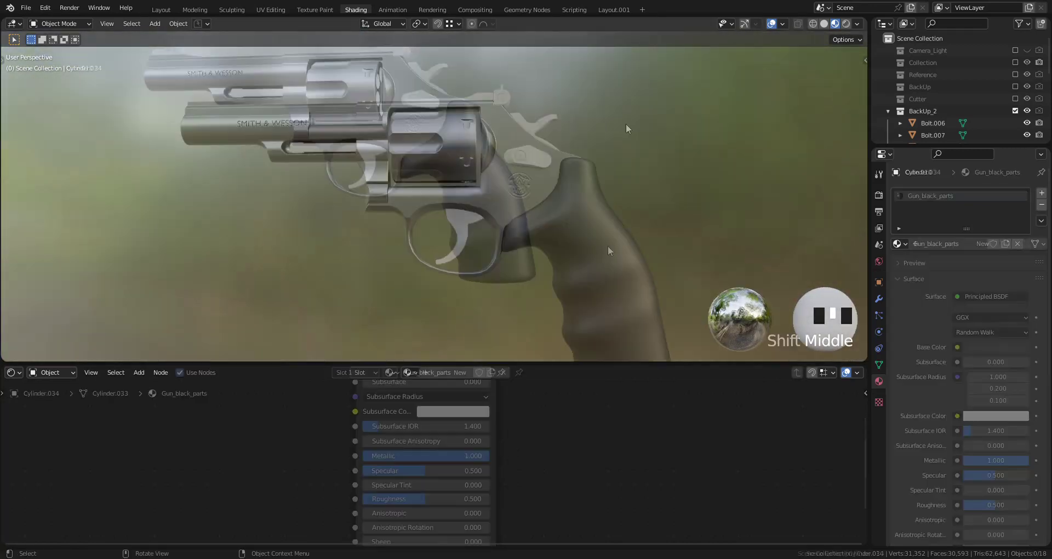
Link the grip's black material to the front and rear sights, hammer, latch and trigger.
click(200, 92)
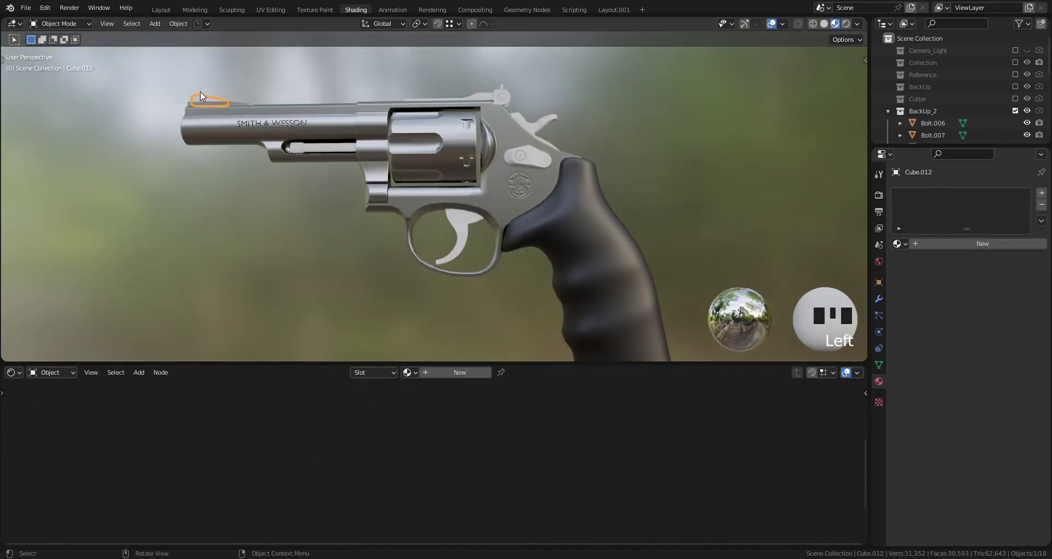
shift+click(478, 91)
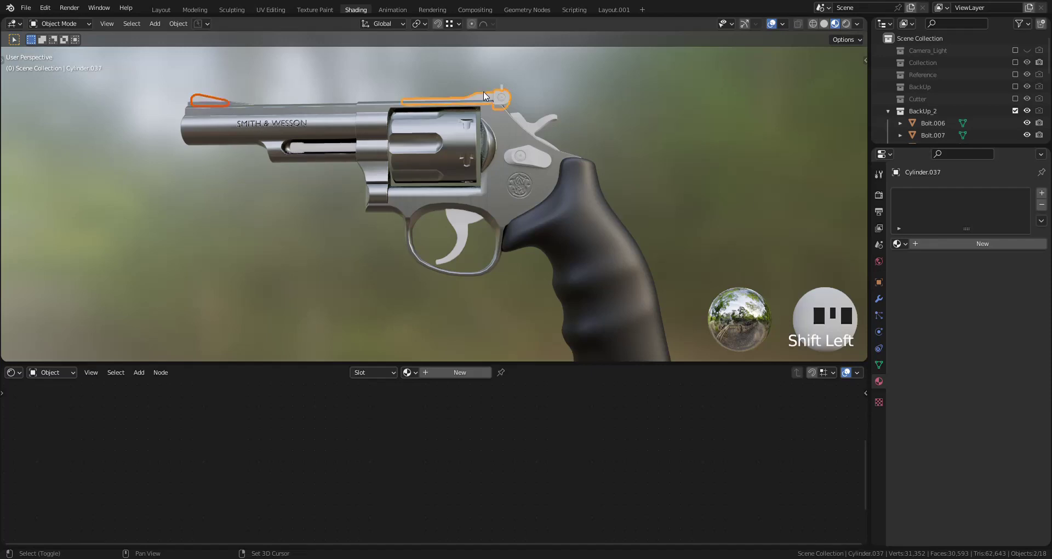
shift+click(495, 97)
shift+click(507, 102)
shift+click(519, 115)
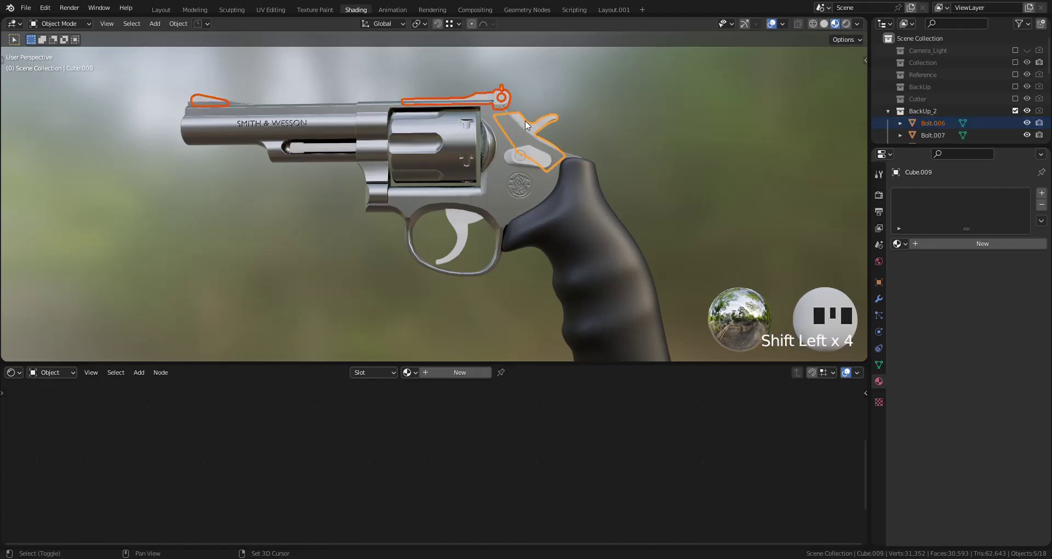
shift+click(524, 155)
shift+click(532, 158)
shift+click(468, 223)
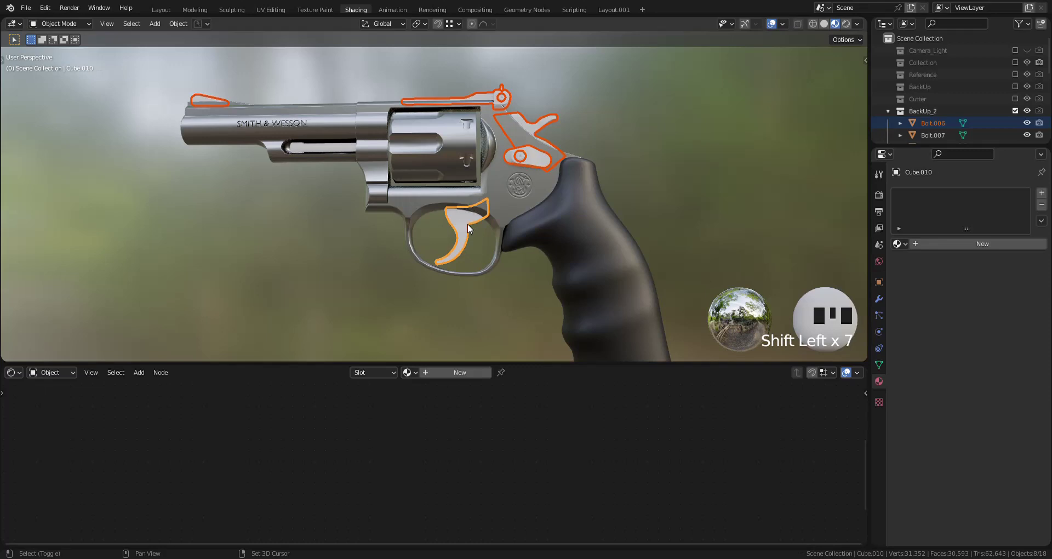
shift+click(574, 222)
key(ctrl+l)
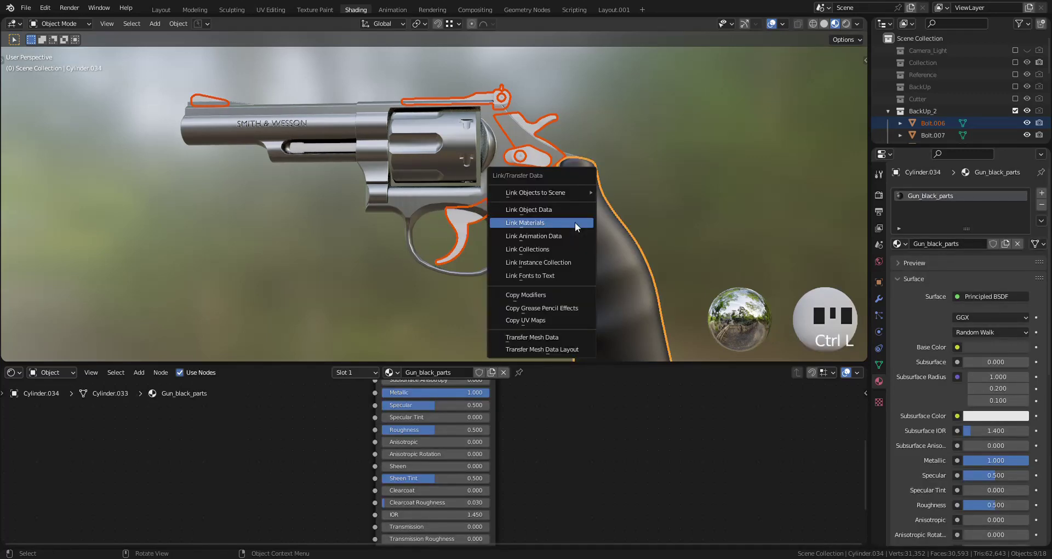
click(574, 222)
Link the black material to the screw on the top strap.
click(679, 137)
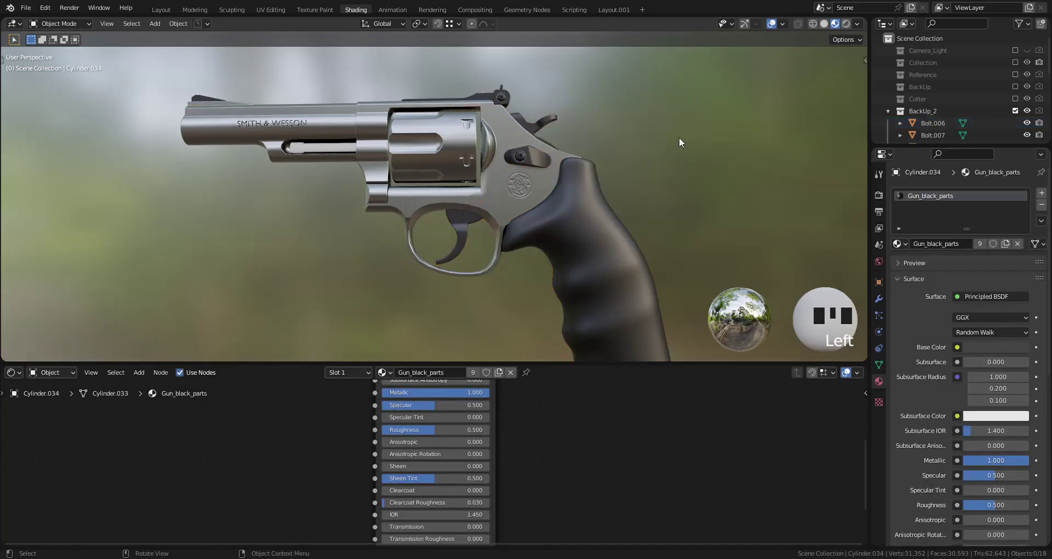
middle_drag(603, 82, 461, 91)
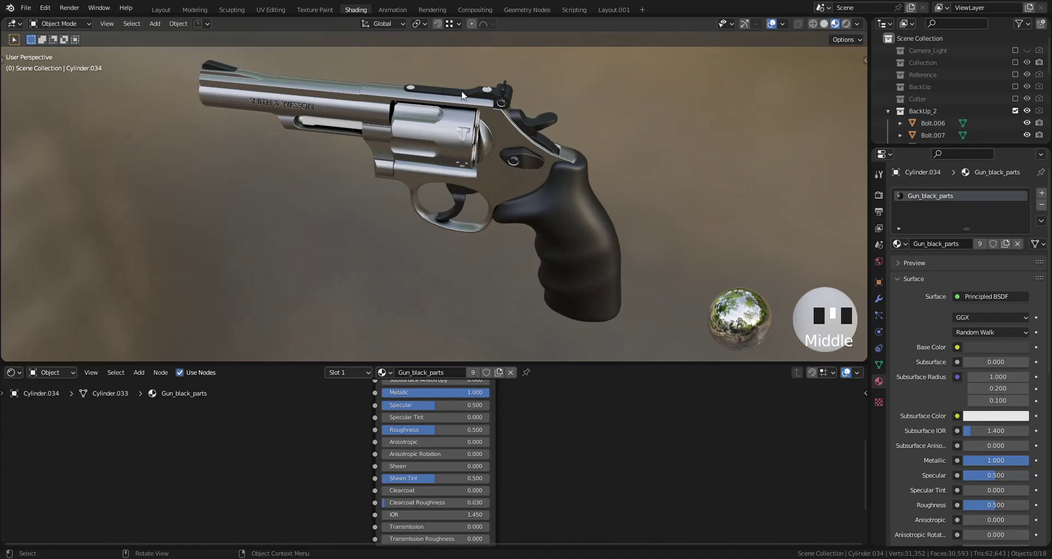
click(405, 86)
click(408, 84)
shift+click(535, 163)
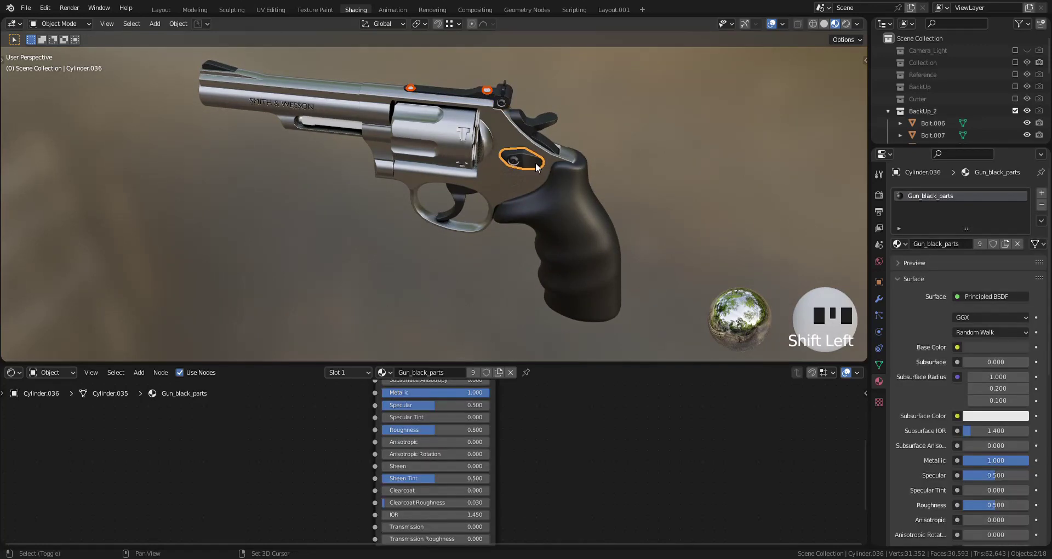
key(ctrl+l)
click(537, 164)
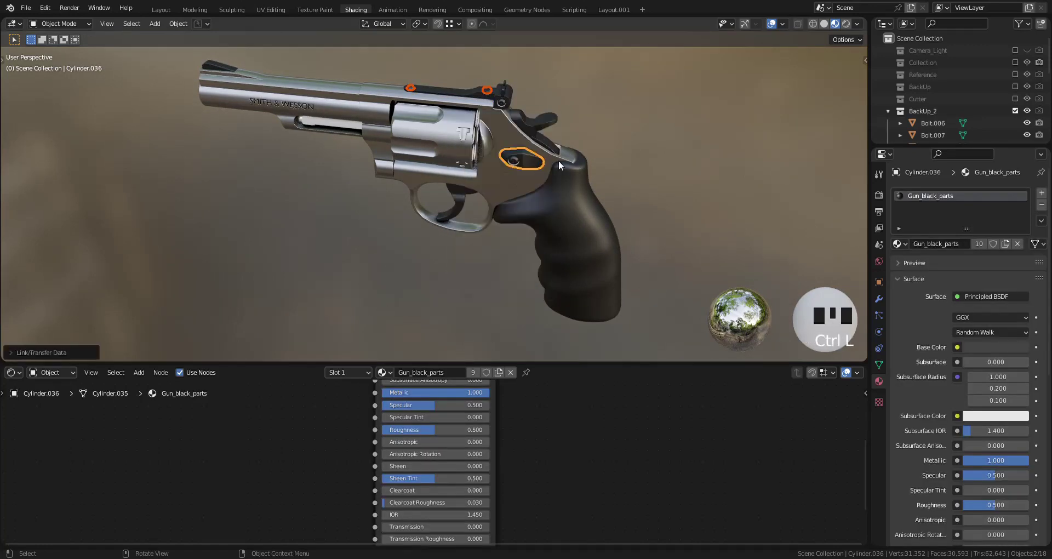
Link the black material to the screw above the trigger.
click(715, 210)
middle_drag(715, 211, 466, 151)
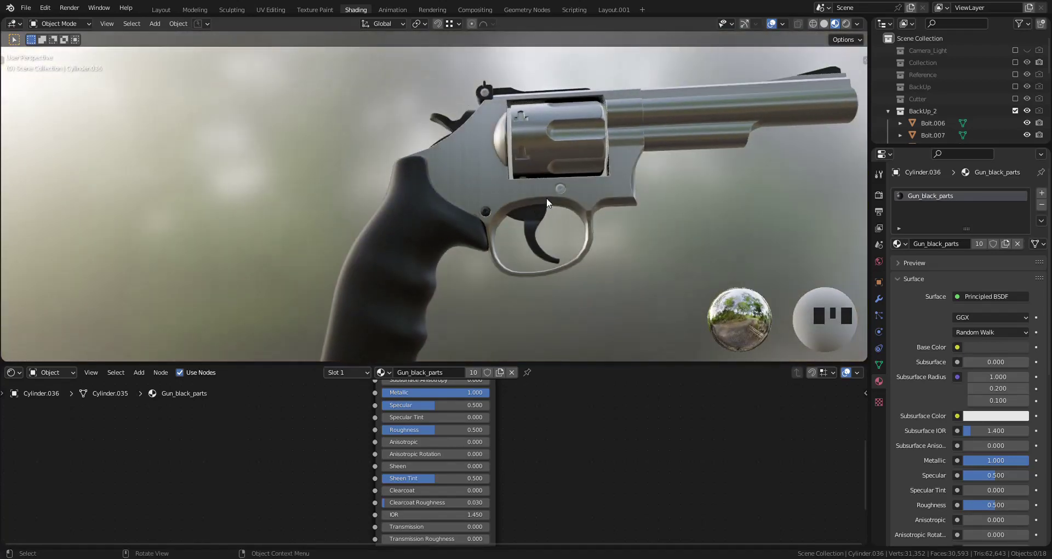
click(560, 190)
shift+click(373, 235)
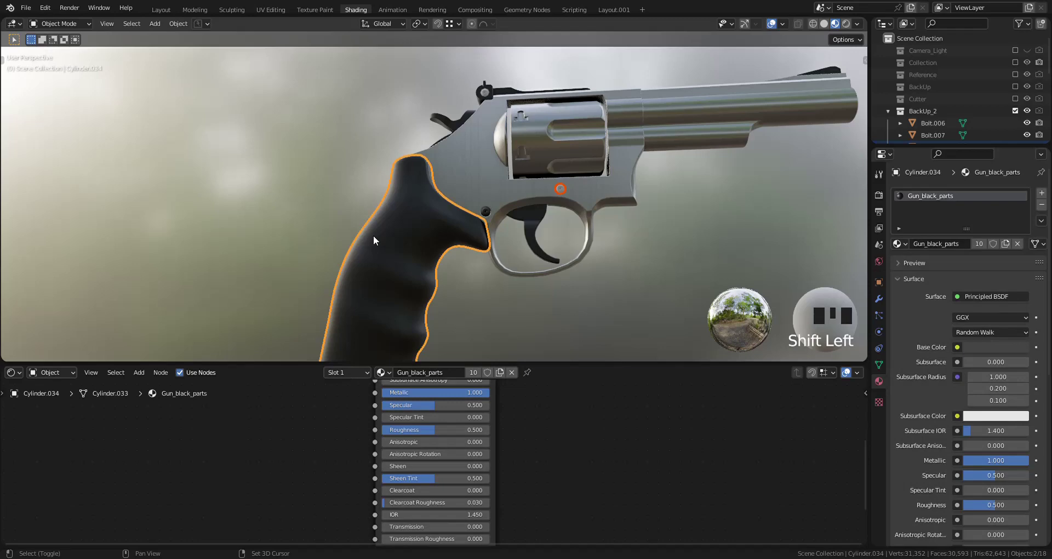
key(ctrl+l)
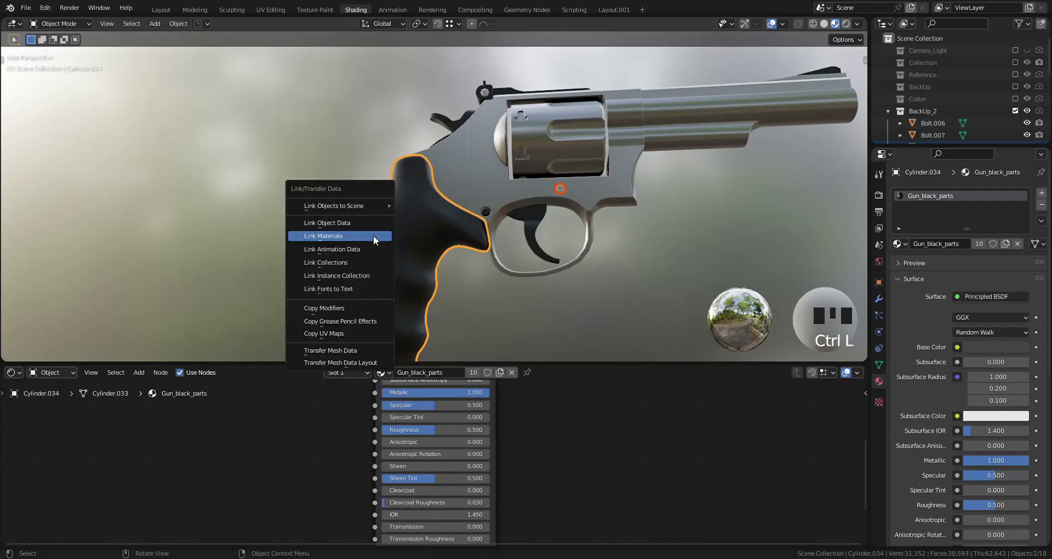
click(373, 235)
Link the front sight's black material to the ejector rod under the barrel.
middle_drag(91, 159, 314, 172)
scroll(390, 176, up, 2)
shift+middle_drag(389, 181, 409, 216)
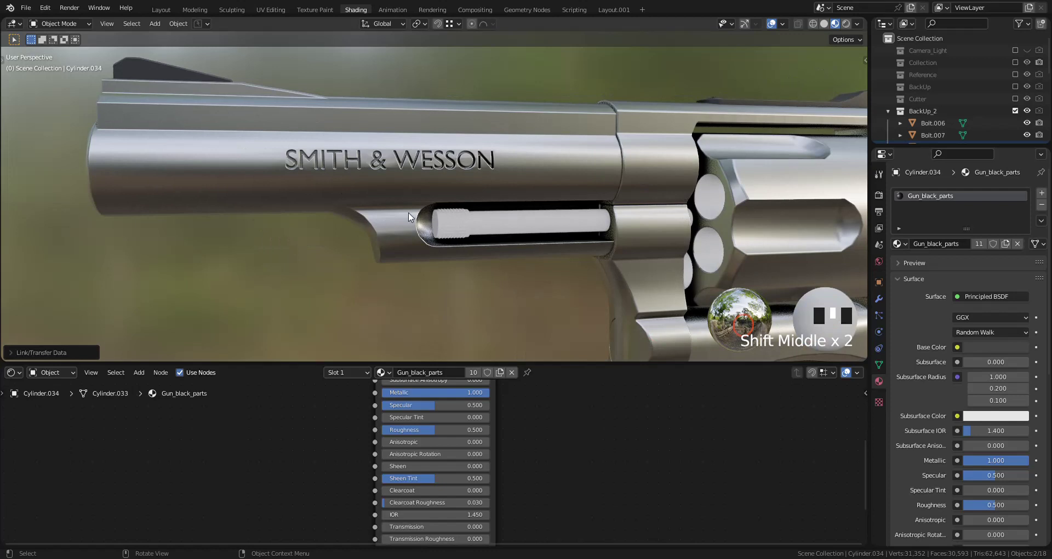
click(173, 79)
click(442, 235)
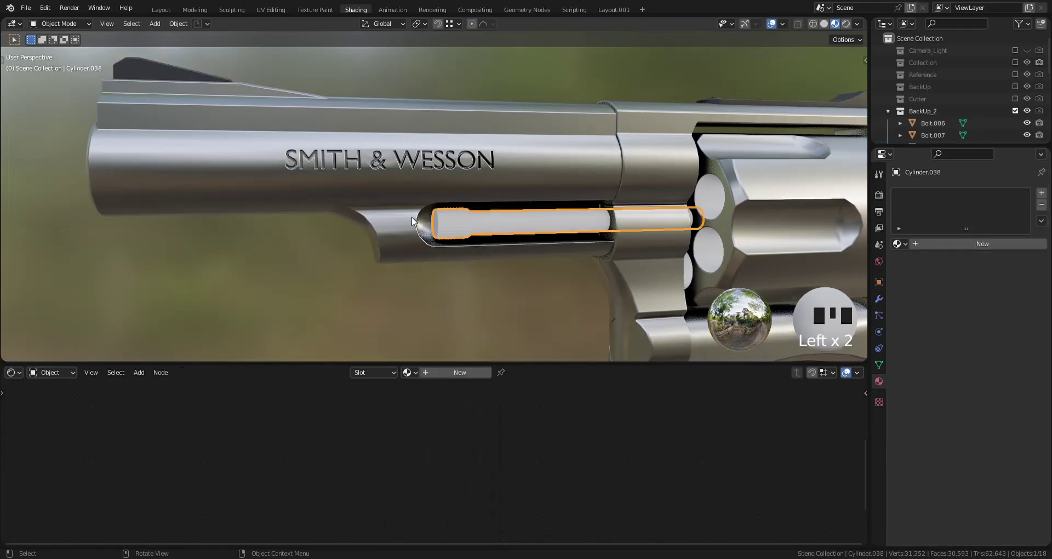
shift+click(123, 61)
key(ctrl+l)
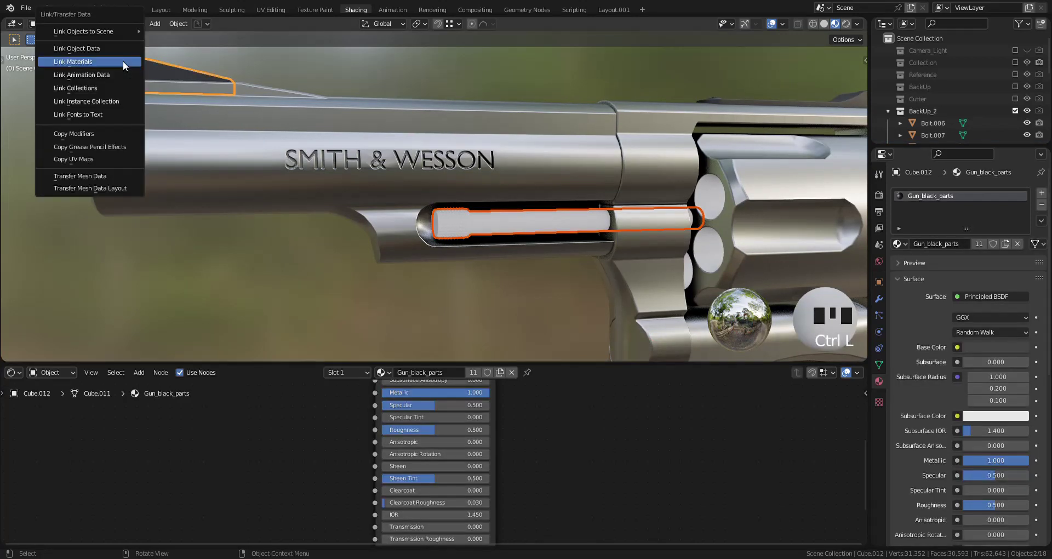
click(122, 61)
click(282, 273)
scroll(357, 297, down, 3)
middle_drag(357, 297, 461, 320)
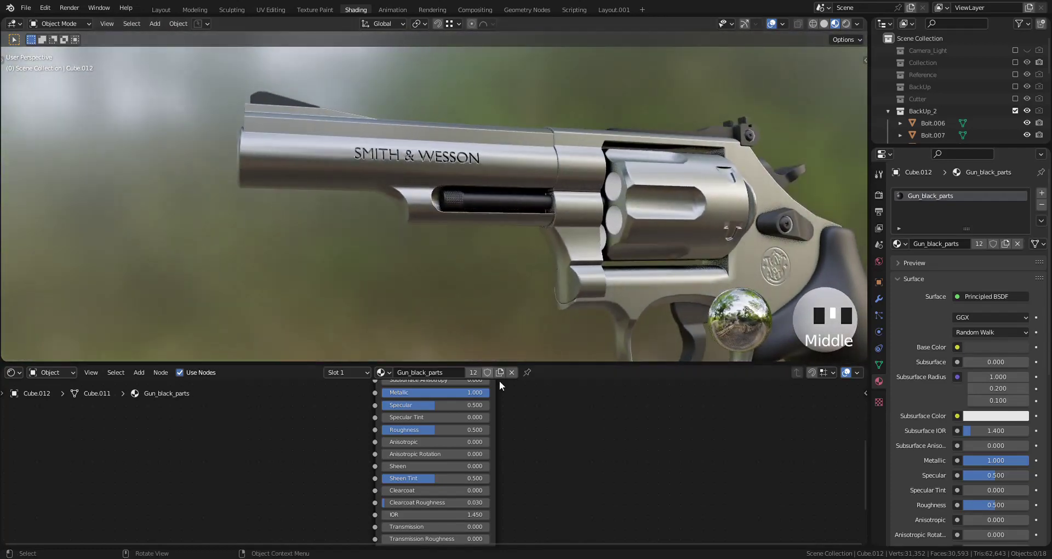
scroll(570, 437, down, 2)
middle_drag(570, 437, 333, 209)
Add a second material slot to the front sight with a new material named Red_dot.
click(333, 208)
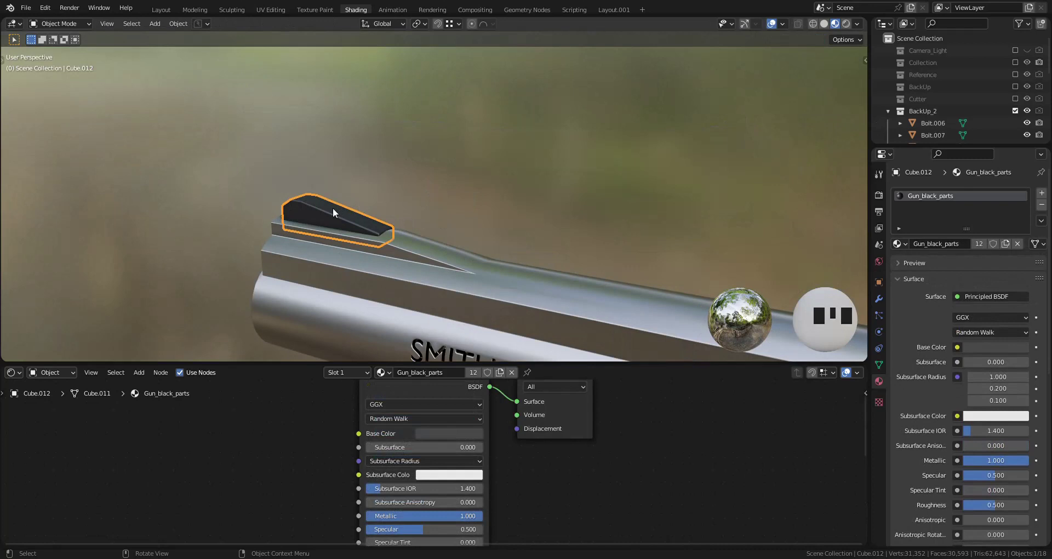
click(1041, 192)
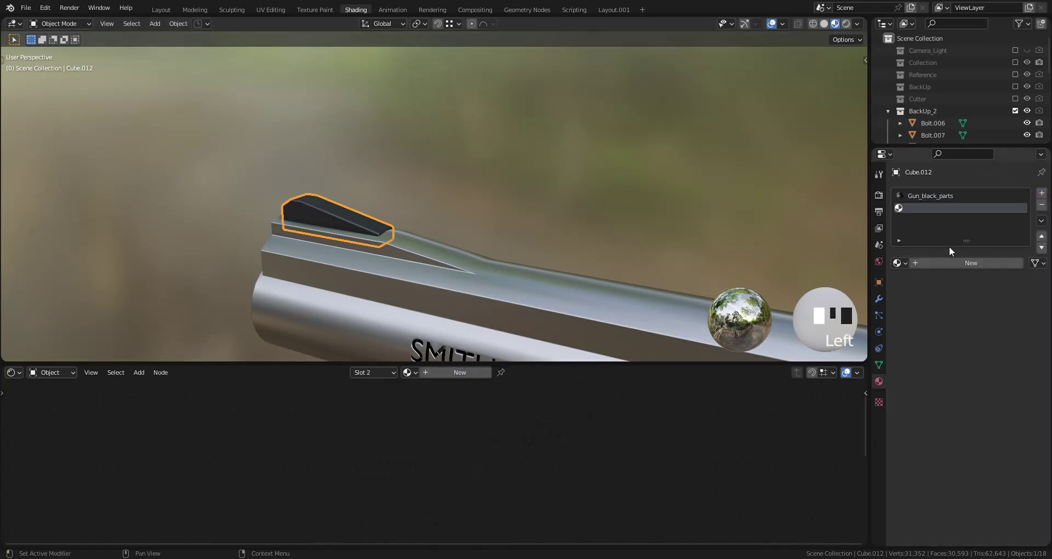
click(916, 265)
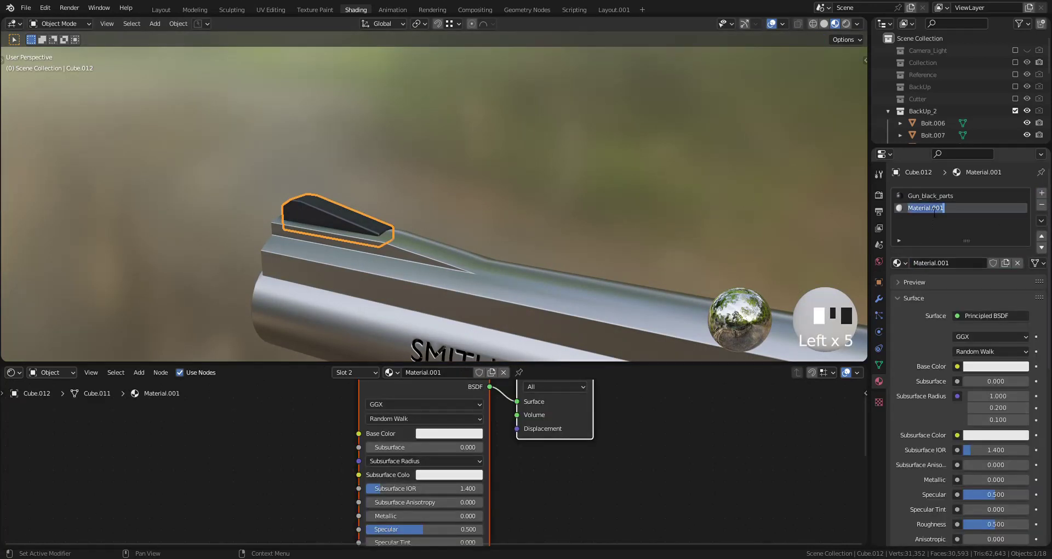
text(Red_ dot)
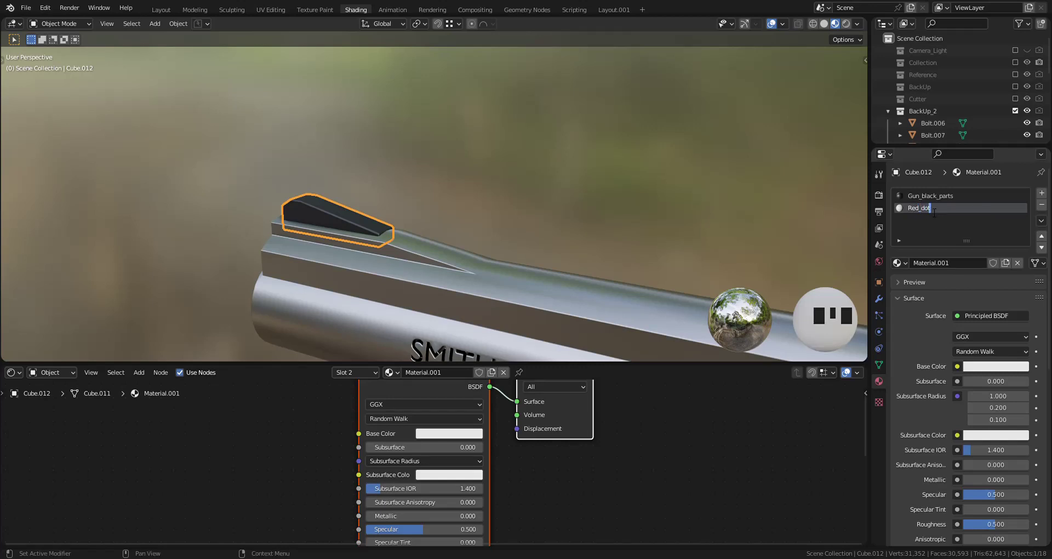
key(Return)
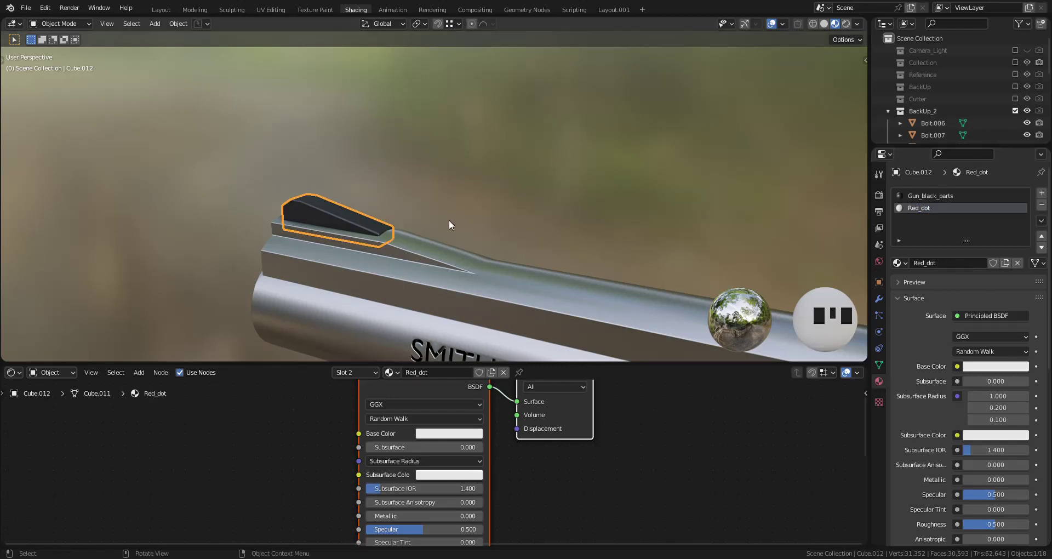
In Edit Mode, assign Red_dot to the front sight's top faces.
key(Tab)
click(321, 214)
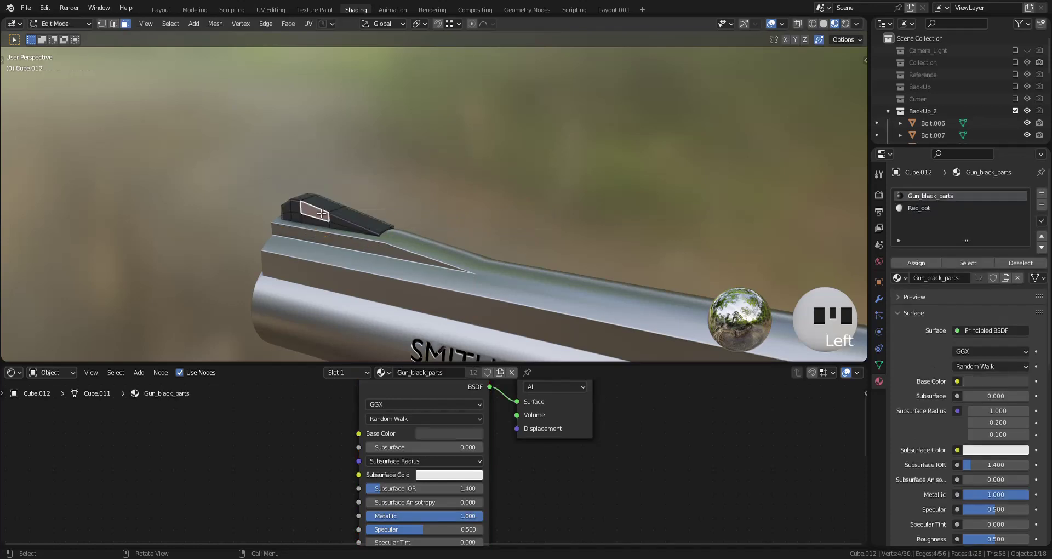
shift+click(323, 215)
middle_drag(323, 214, 335, 214)
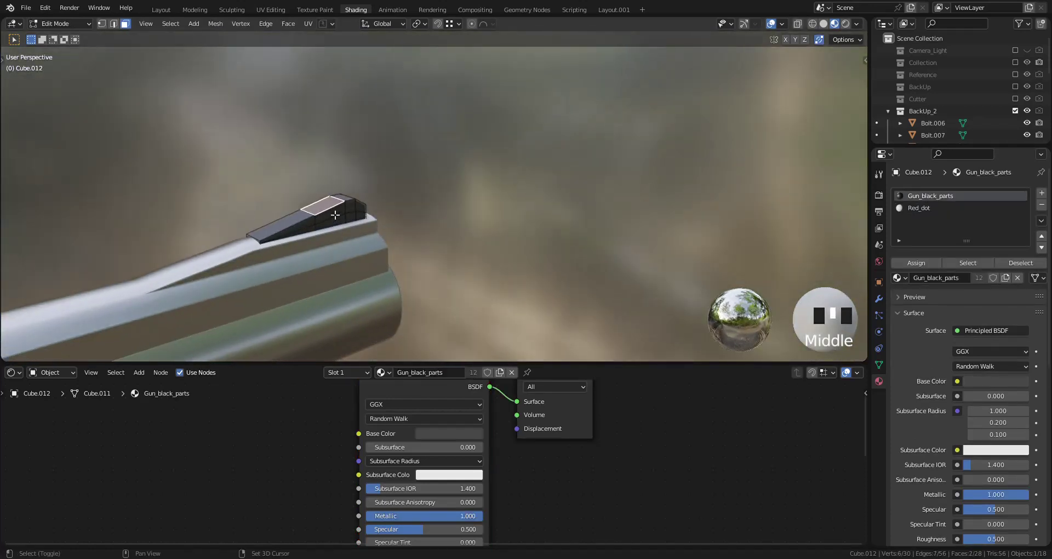
shift+click(335, 215)
middle_drag(428, 211, 493, 214)
click(936, 208)
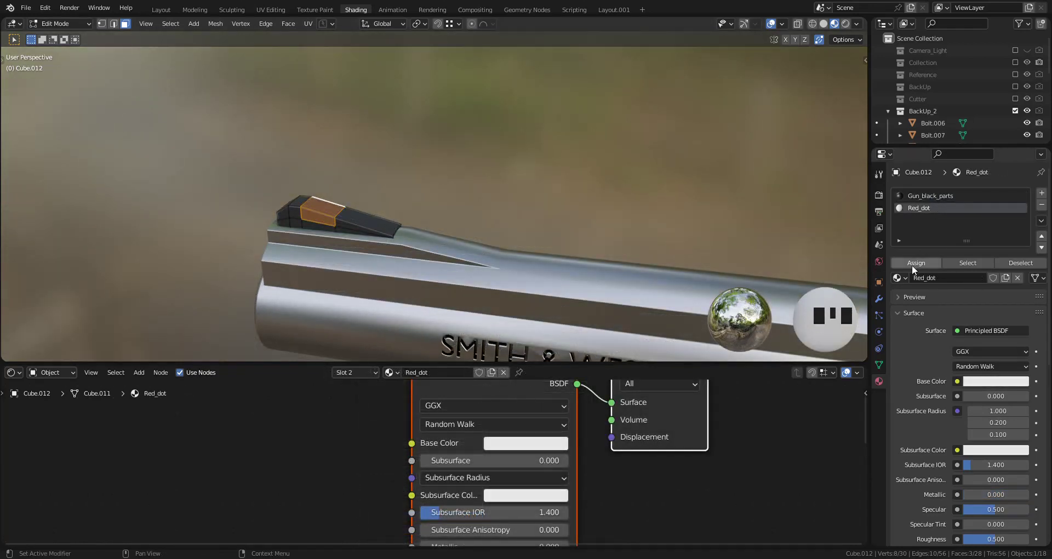
click(911, 265)
Make Red_dot's base colour red and return to Object Mode.
click(564, 442)
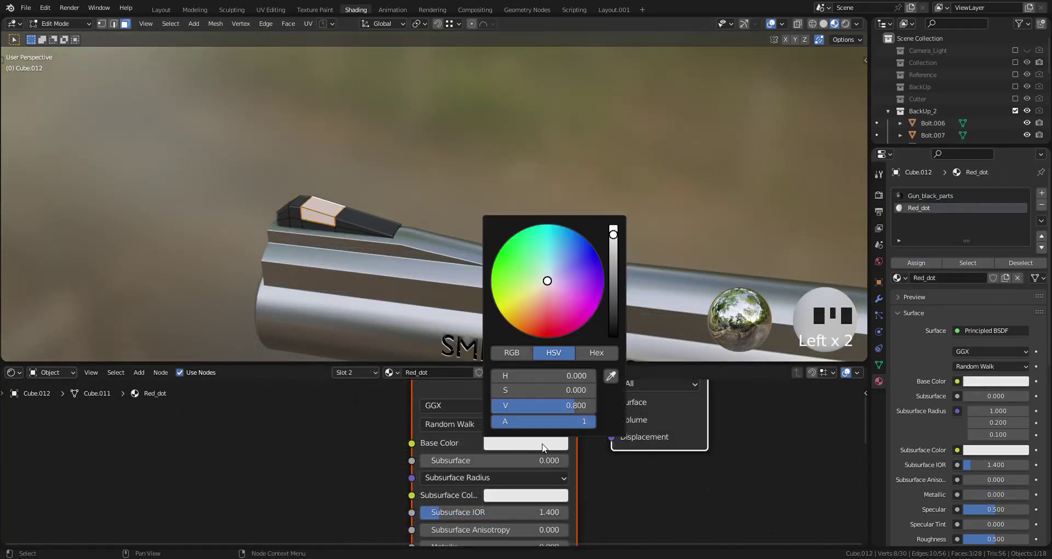
mouse_move(544, 295)
mouse_down()
mouse_move(535, 301)
mouse_move(523, 272)
mouse_move(566, 298)
mouse_move(542, 307)
mouse_move(553, 324)
mouse_up()
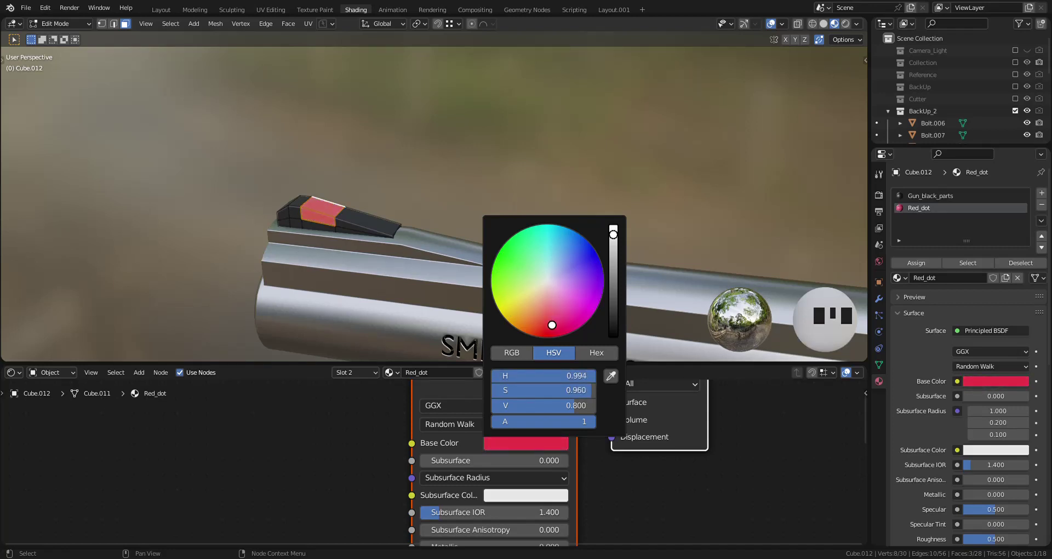
click(565, 203)
key(Tab)
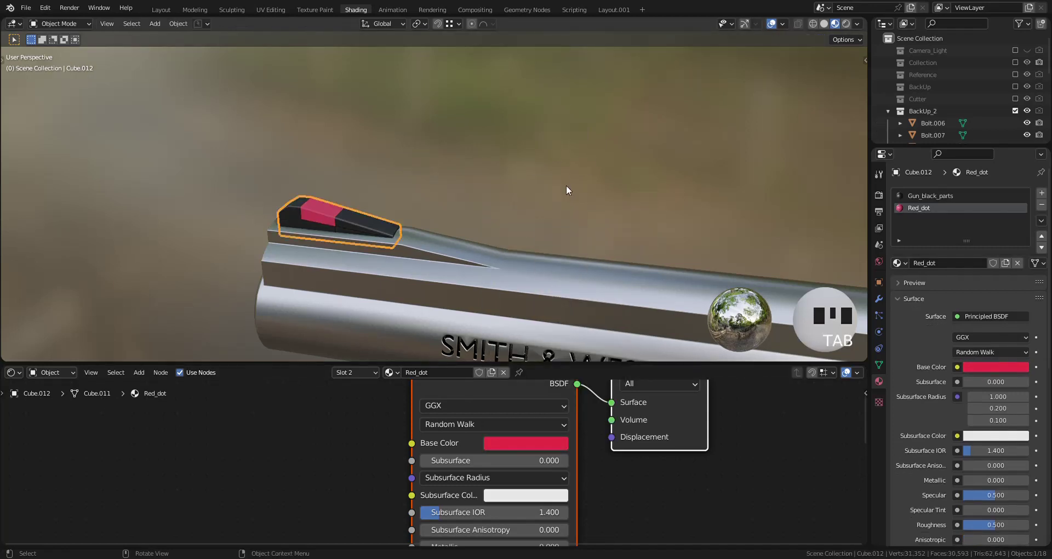
click(569, 184)
scroll(570, 184, down, 4)
shift+middle_drag(570, 184, 589, 215)
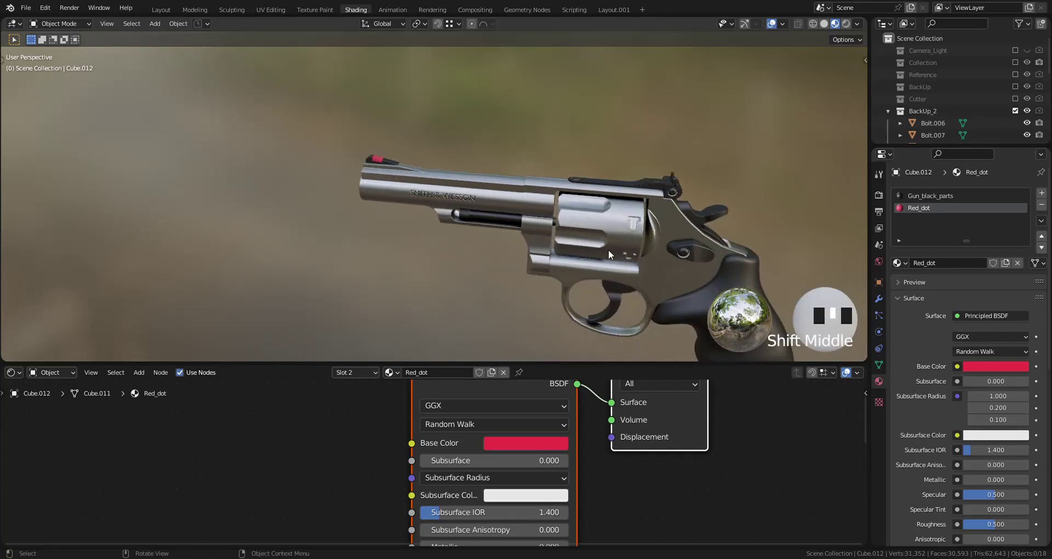
shift+middle_drag(608, 249, 577, 217)
middle_drag(592, 255, 479, 203)
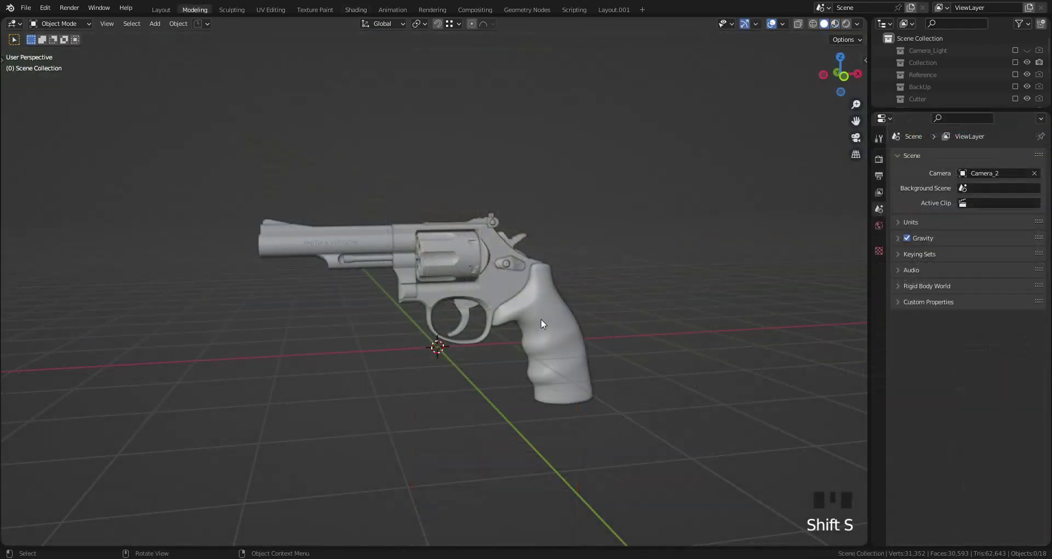
Add a plane, move it vertically into place, and scale it up as the floor.
key(shift+a)
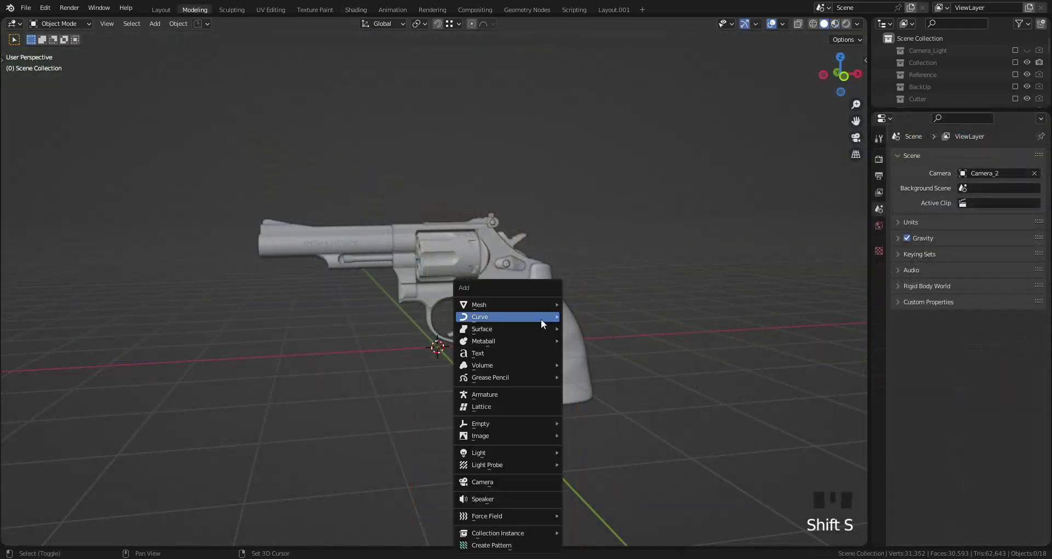
mouse_move(517, 307)
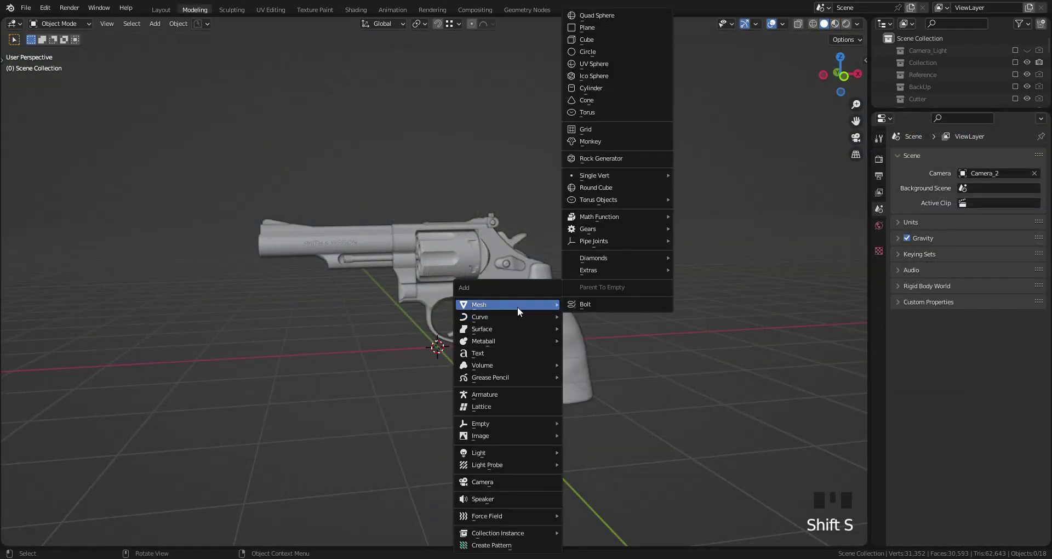
click(607, 31)
key(g)
key(z)
click(669, 241)
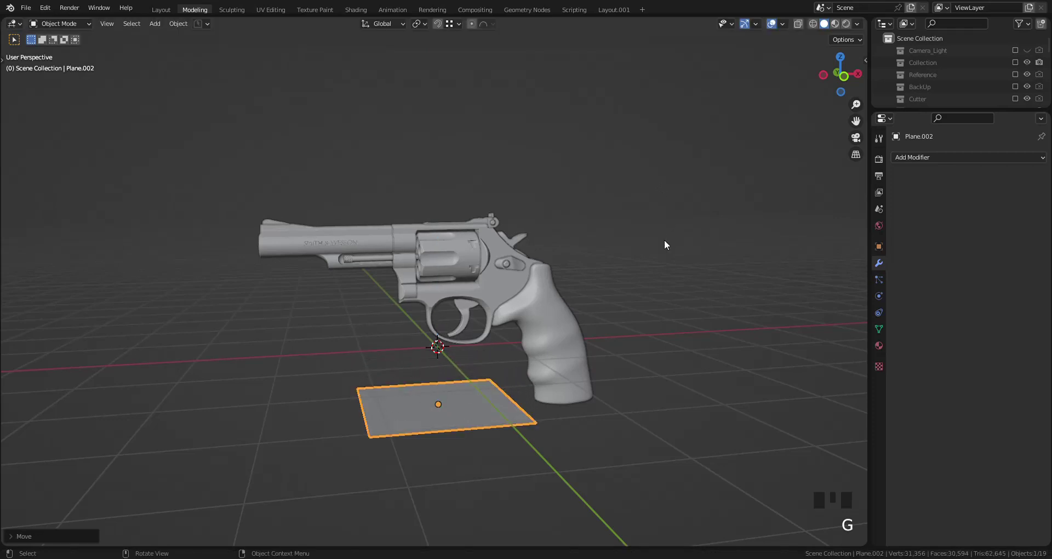
key(s)
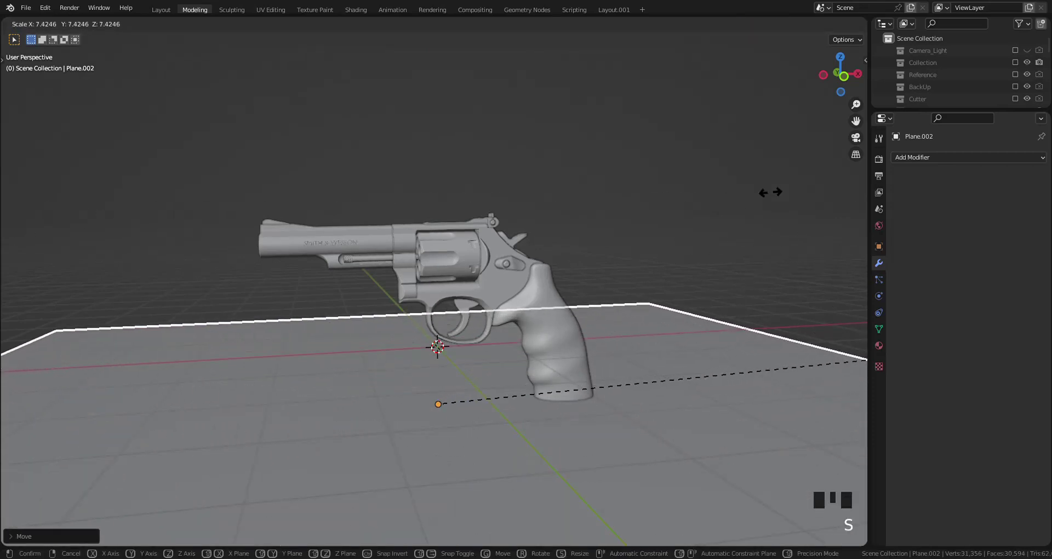
click(182, 135)
In Edit Mode, extrude the plane's back edge upward into a back wall.
key(ctrl+Tab)
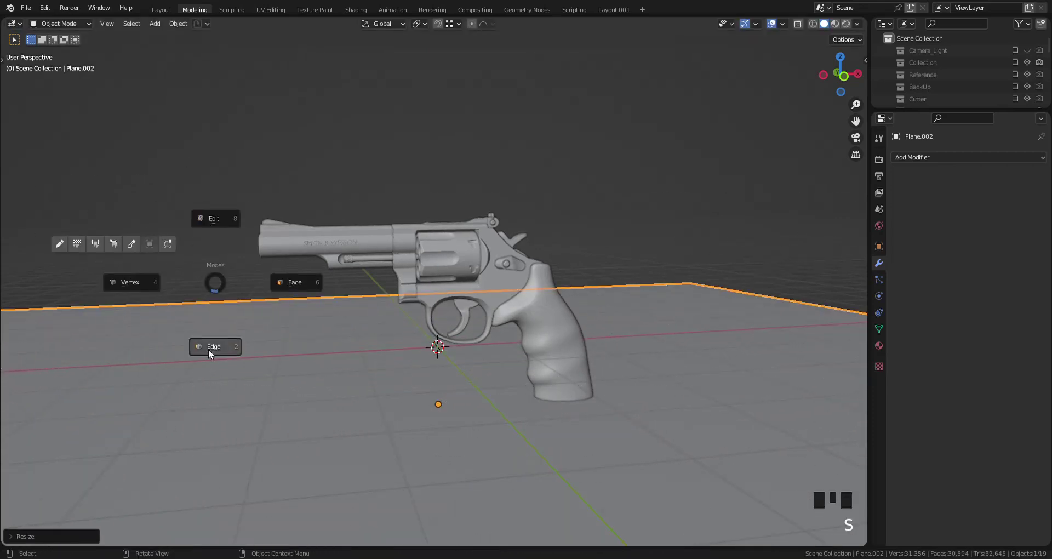
click(208, 349)
key(e)
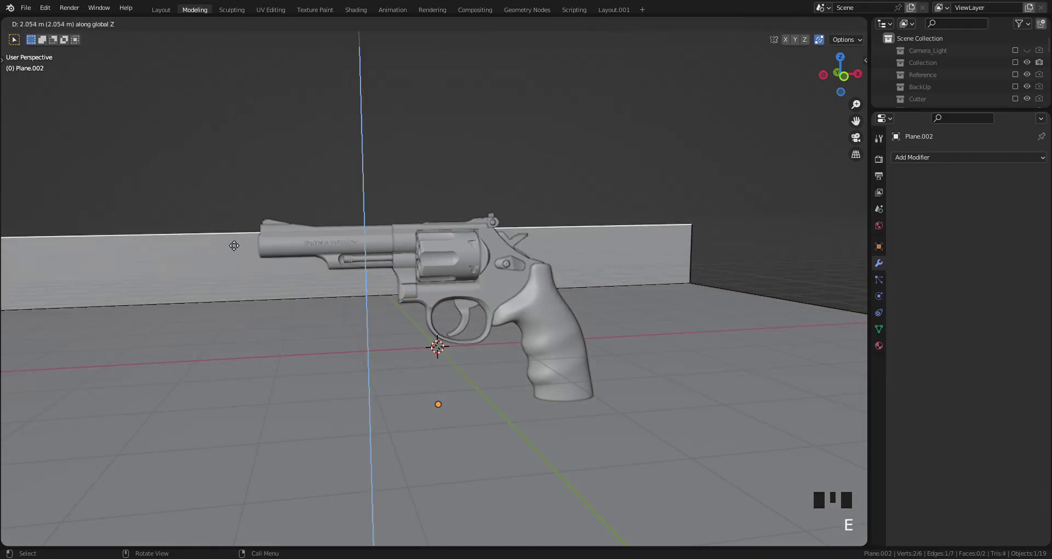
click(279, 53)
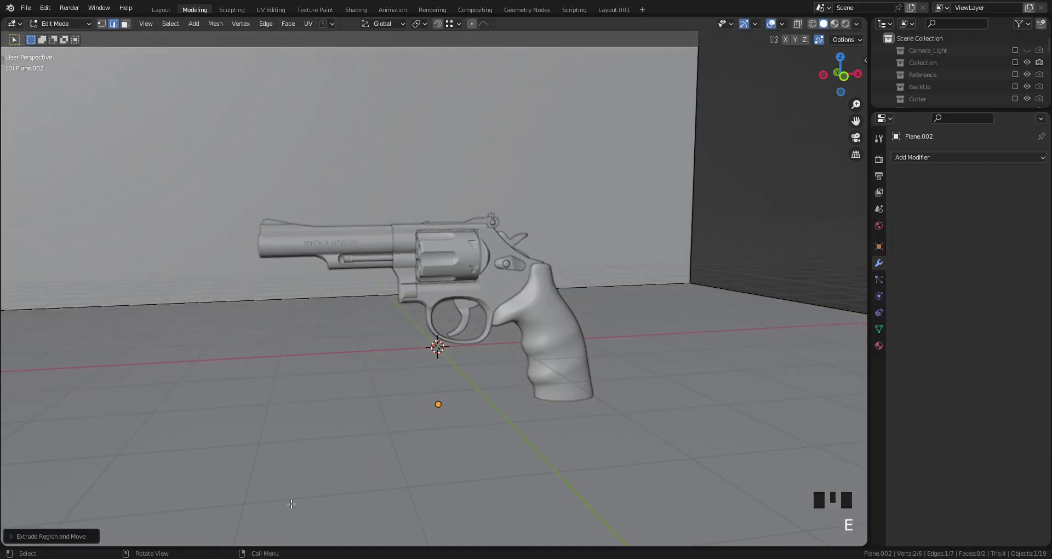
click(258, 313)
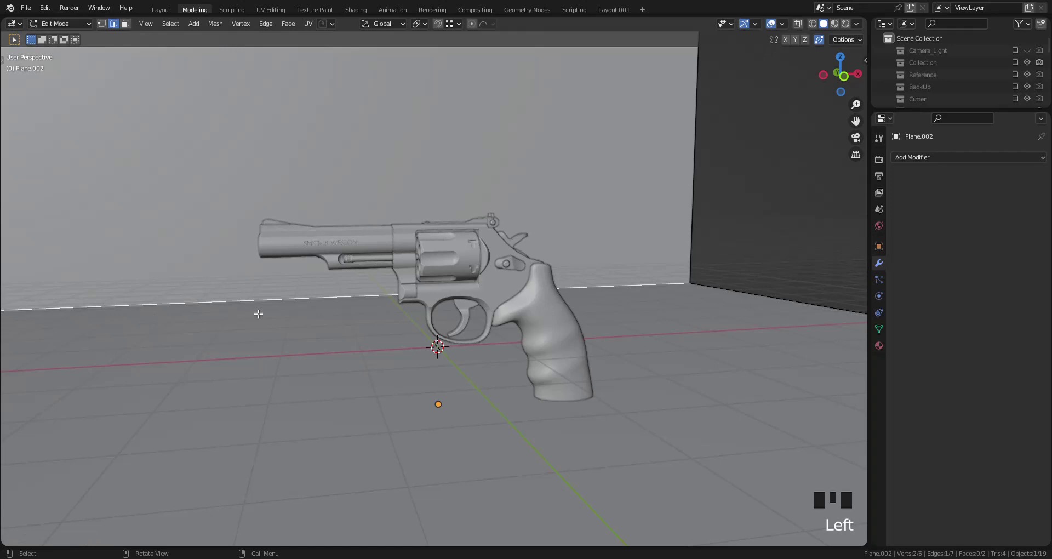
key(ctrl)
Back in Object Mode, apply the plane's rotation and scale.
key(ctrl+Tab)
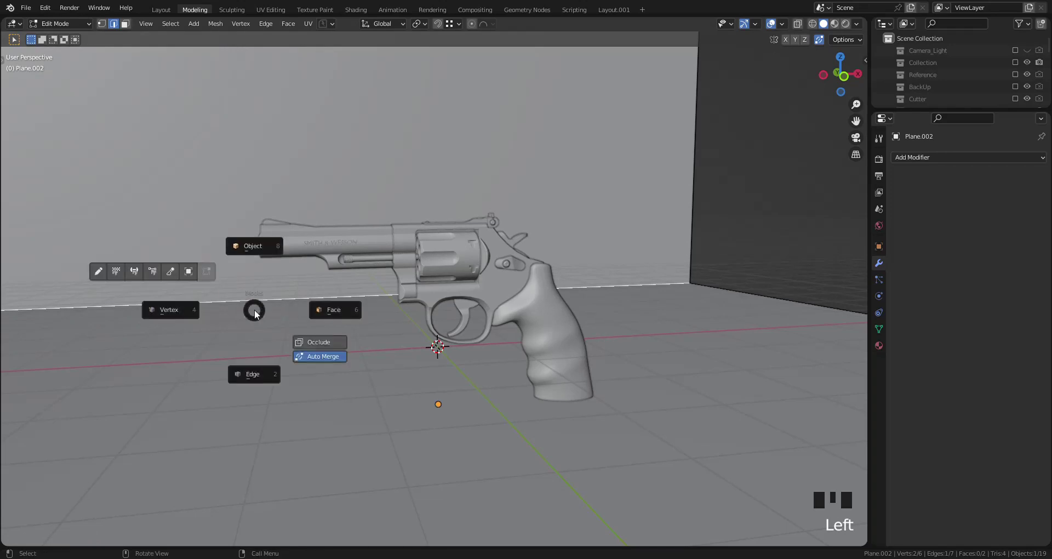
key(Tab)
key(ctrl+a)
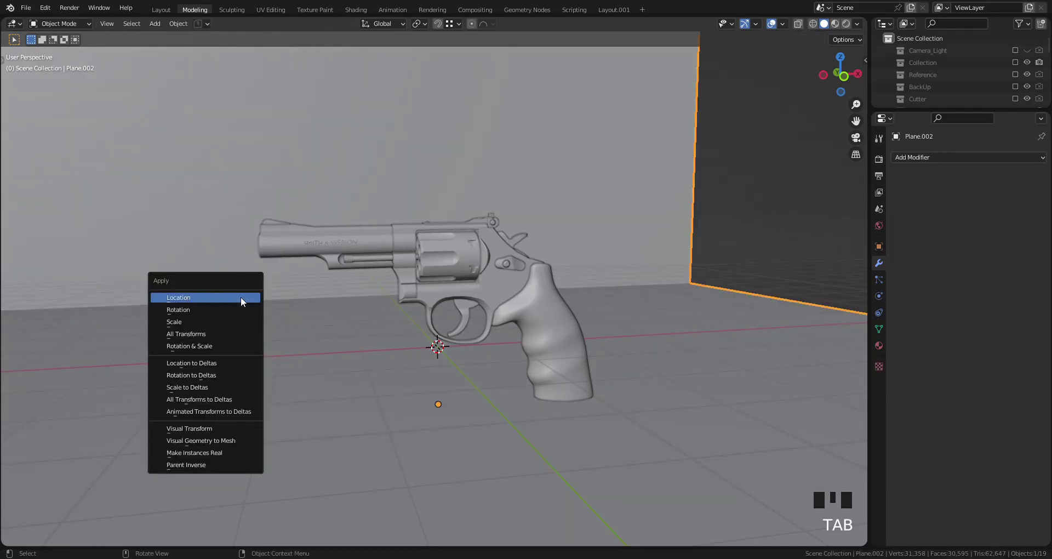
click(224, 345)
Bevel the floor-to-wall edge into a six-segment rounded curve.
key(Tab)
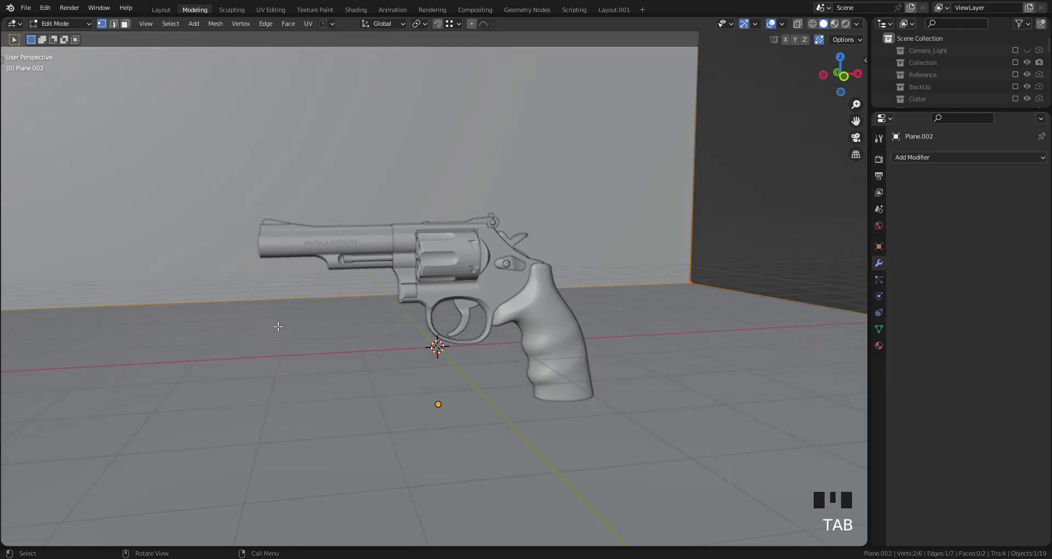
click(256, 311)
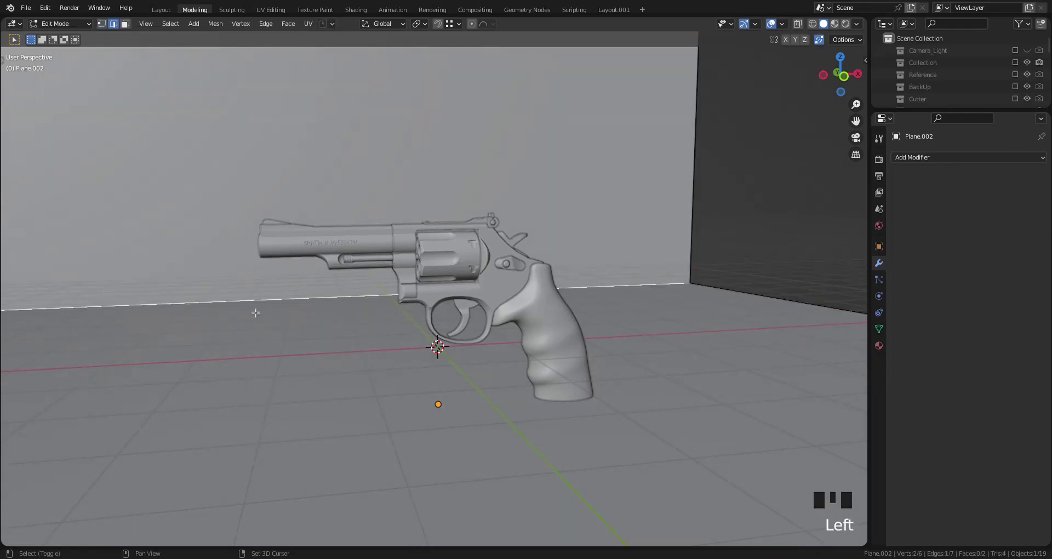
key(ctrl+b)
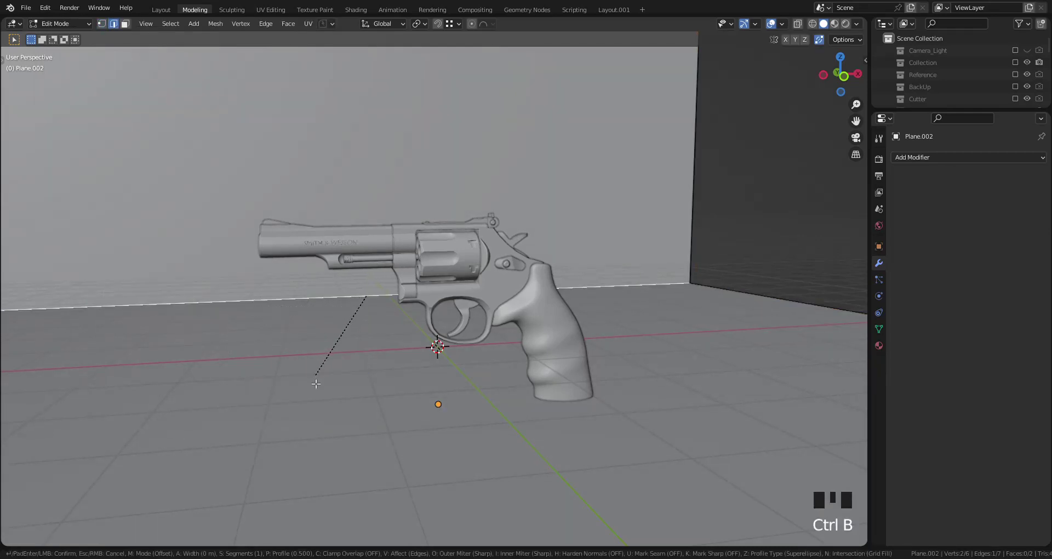
scroll(274, 426, up, 4)
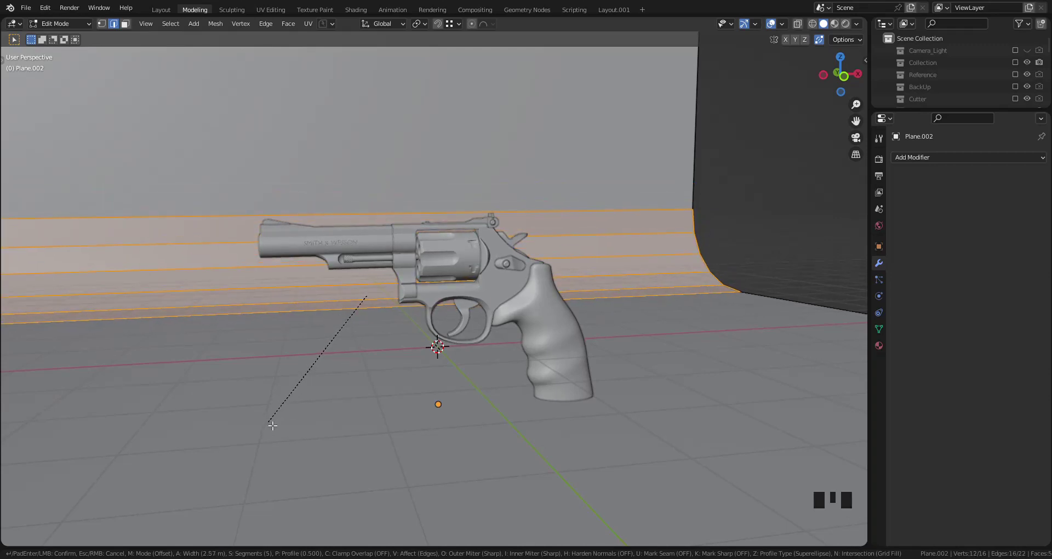
scroll(273, 425, up, 1)
click(273, 425)
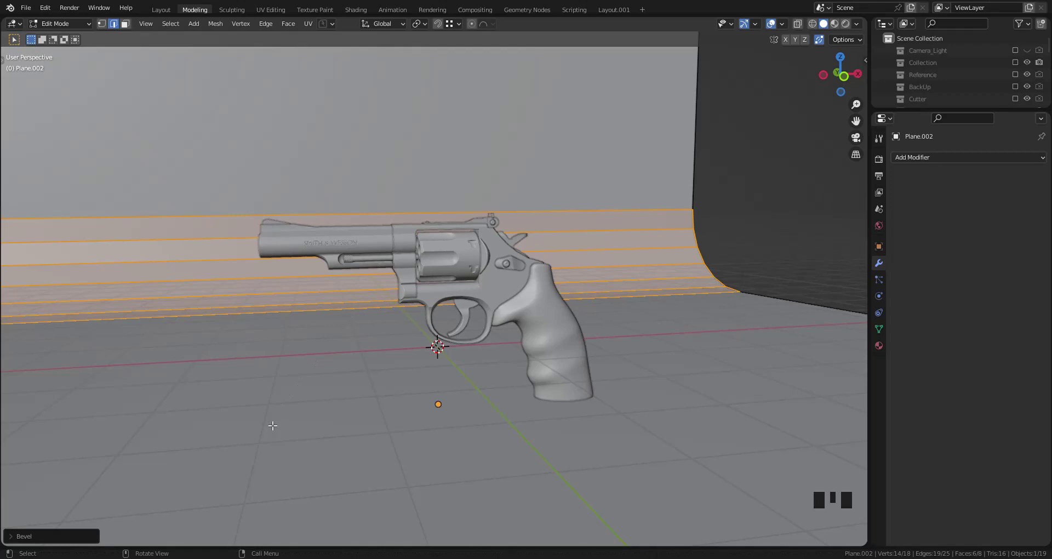
Set the backdrop's shading to Shade Smooth.
key(Tab)
right_click(258, 356)
mouse_move(253, 353)
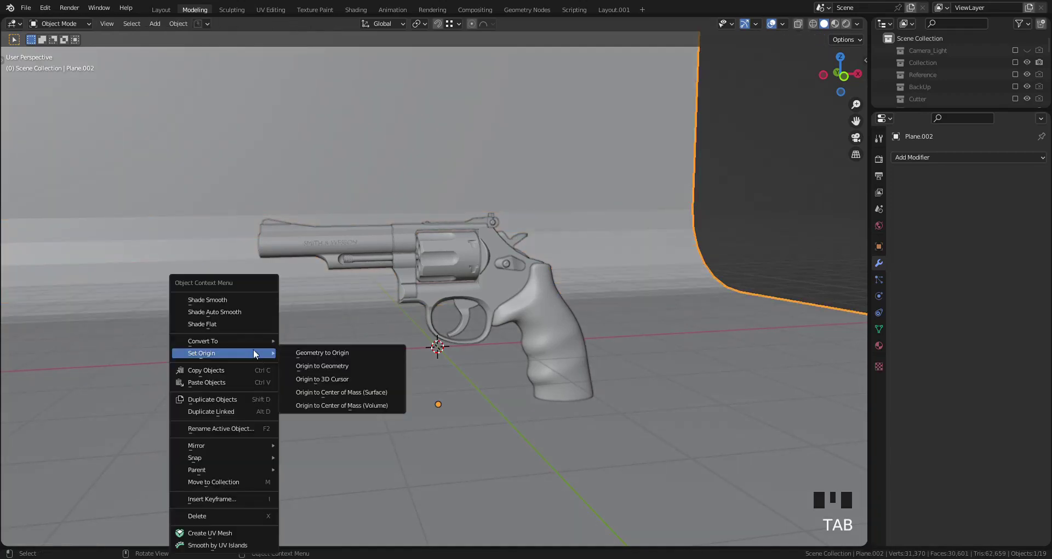
click(222, 300)
Reframe the view around the revolver and backdrop and switch to Material Preview.
scroll(470, 336, down, 2)
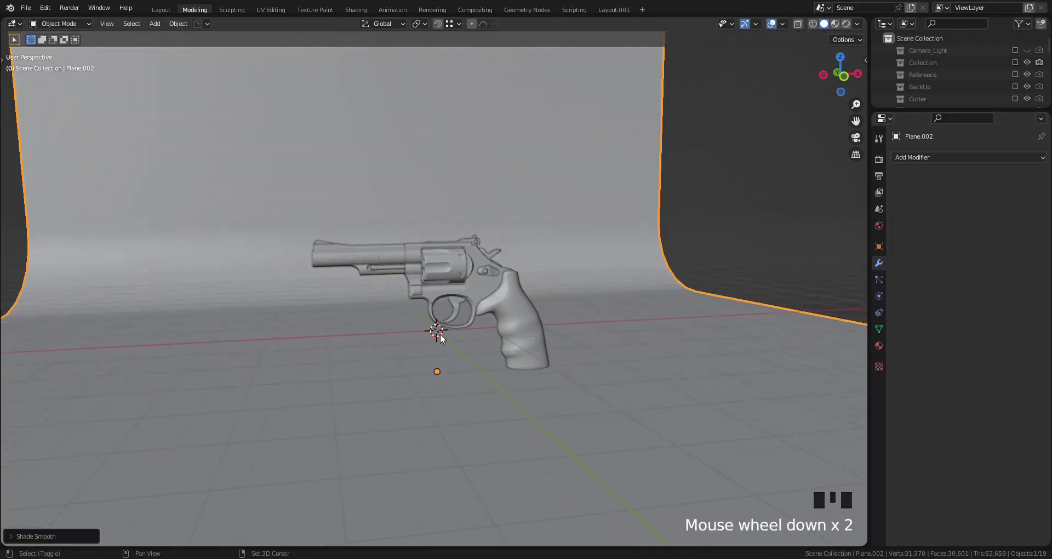
shift+middle_drag(468, 330, 577, 339)
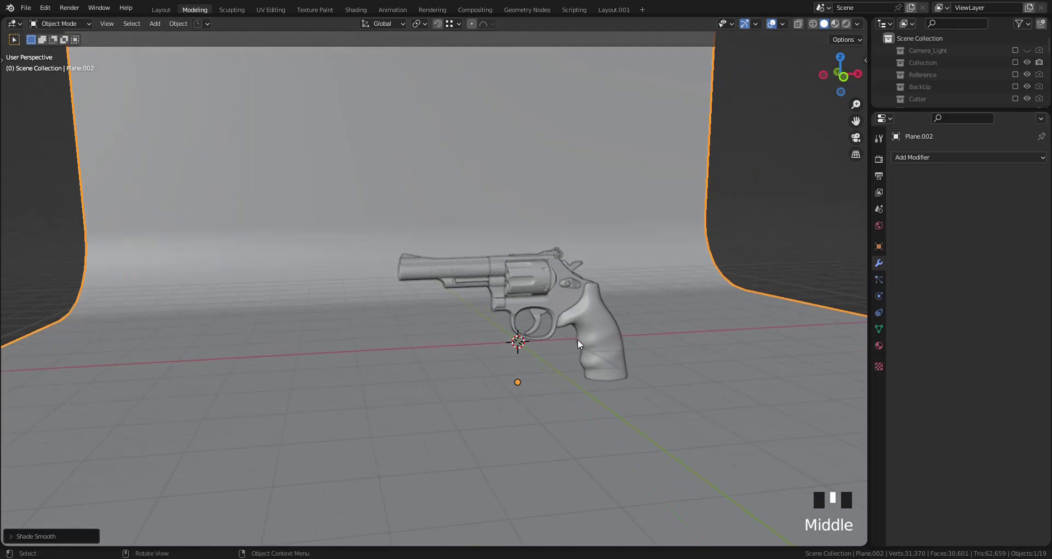
key(Tab)
key(Tab)
click(403, 354)
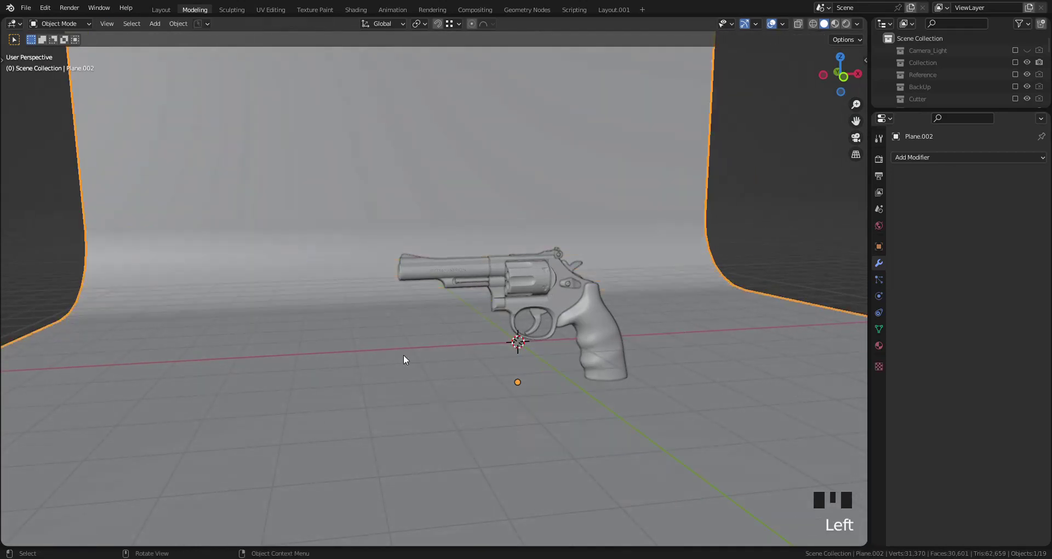
key(z)
key(z)
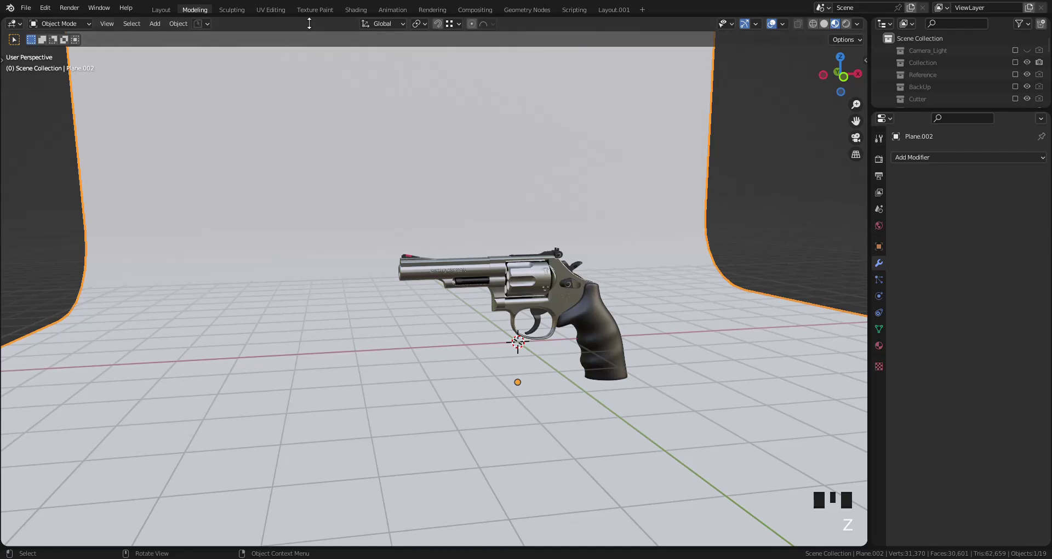
In the Shading workspace, assign the existing Floor material to the backdrop.
click(360, 11)
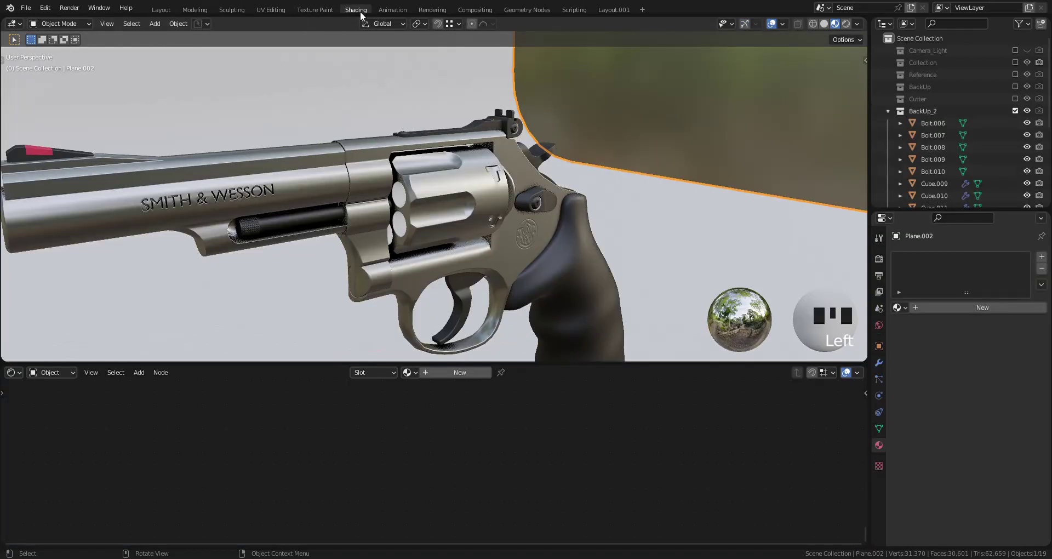
click(900, 307)
scroll(834, 383, down, 11)
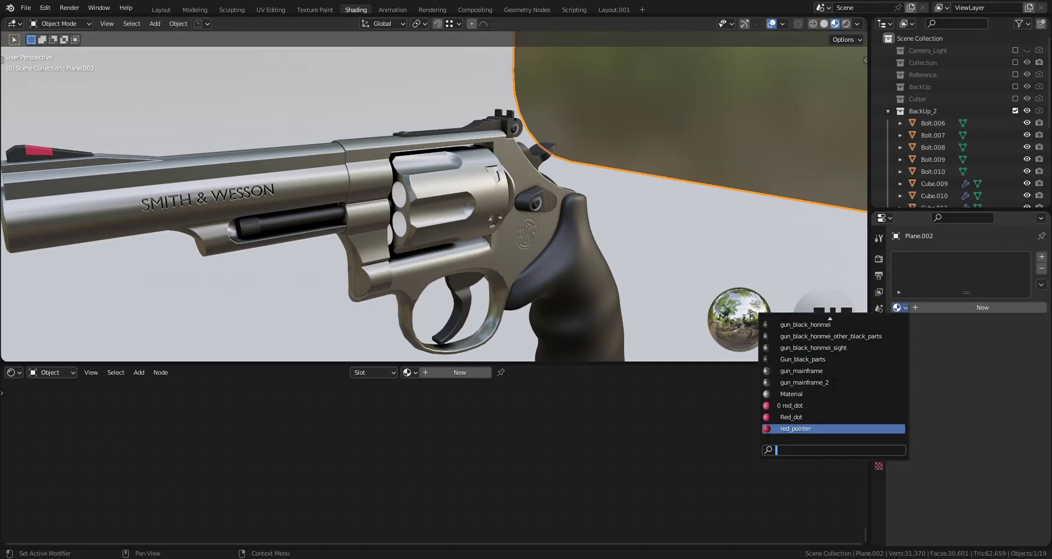
scroll(839, 392, up, 5)
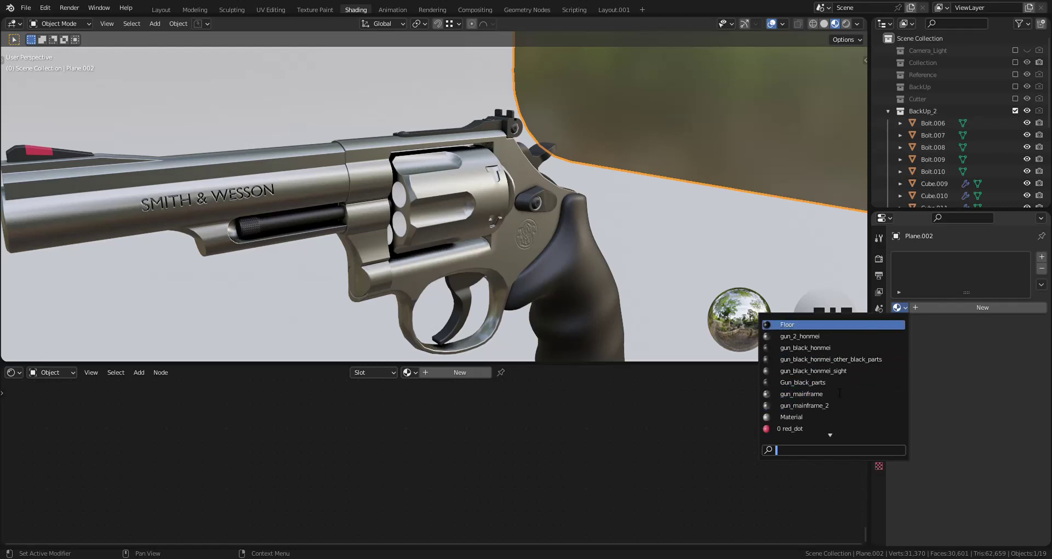
click(787, 324)
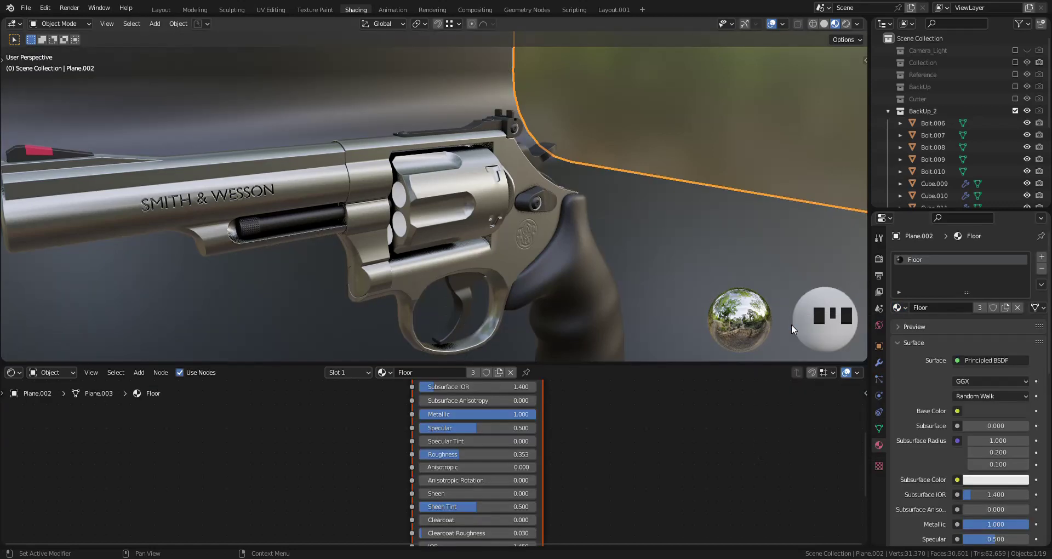
Set the Principled BSDF Base Color value (V) to 0.0 for pure black.
scroll(643, 454, down, 4)
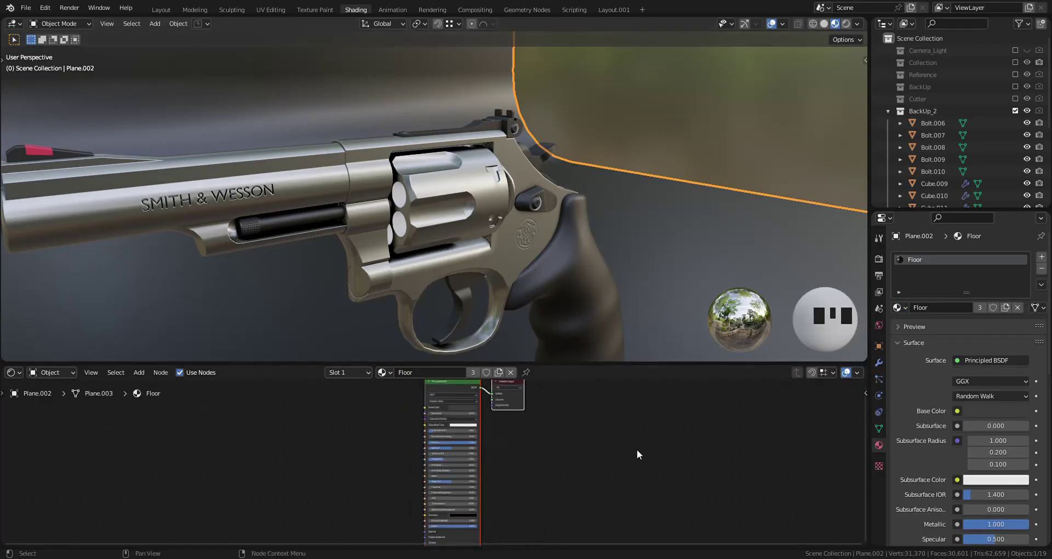
drag(575, 371, 573, 249)
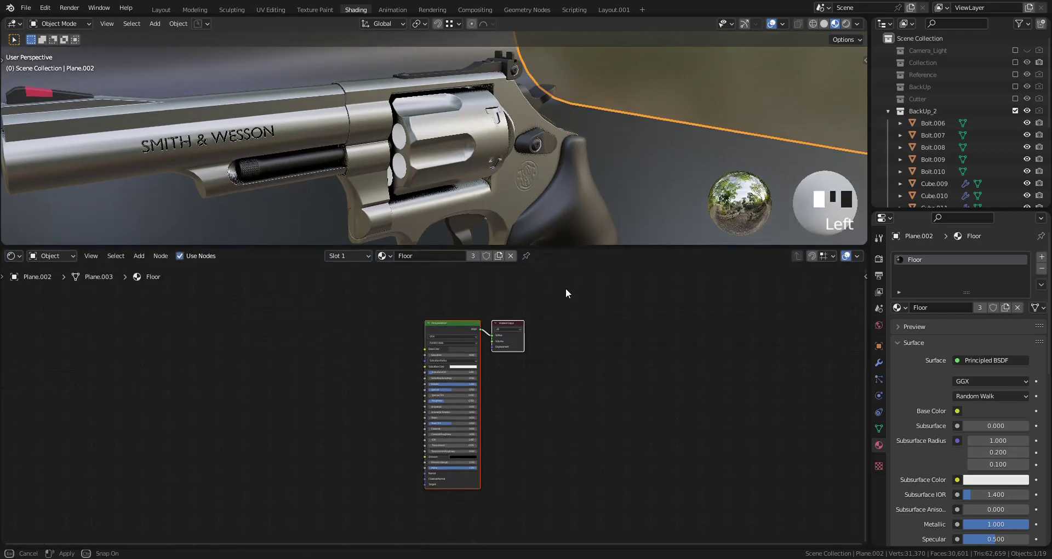
scroll(261, 353, up, 3)
scroll(260, 353, up, 2)
middle_drag(311, 457, 298, 387)
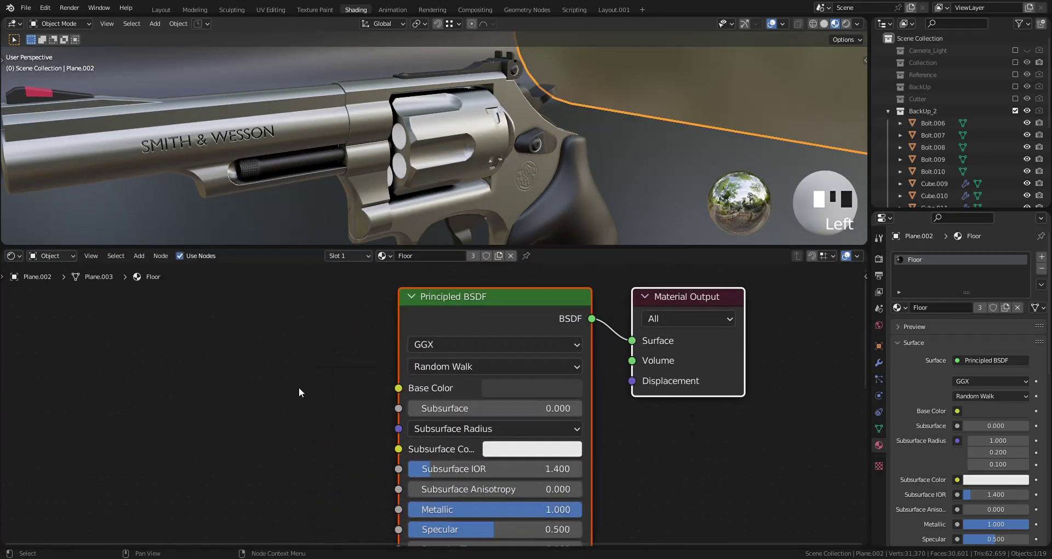
click(519, 390)
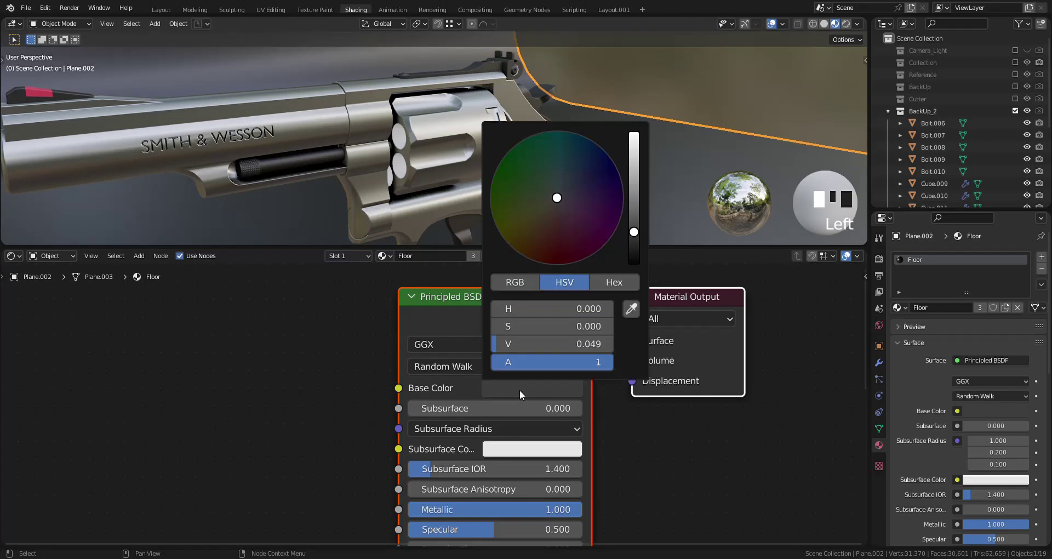
click(550, 346)
text(0.0)
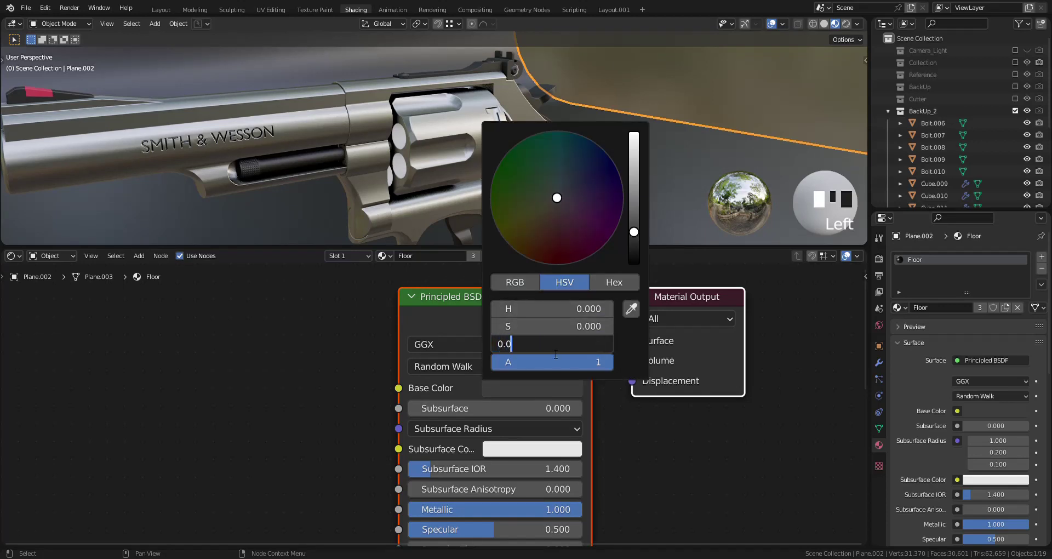
key(Return)
Set Subsurface IOR to 1.4 and Roughness to 0.35.
scroll(248, 403, down, 1)
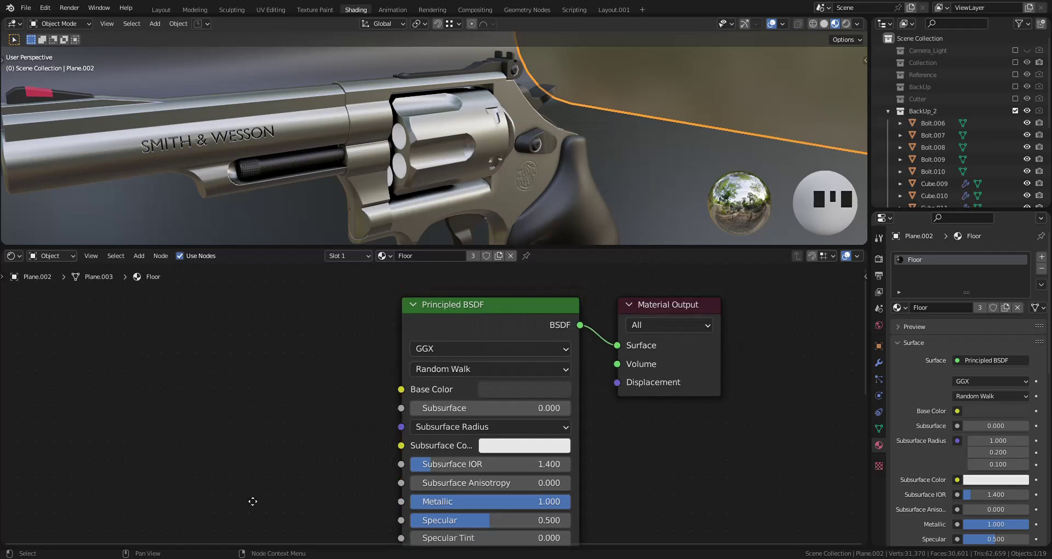
middle_drag(252, 501, 227, 444)
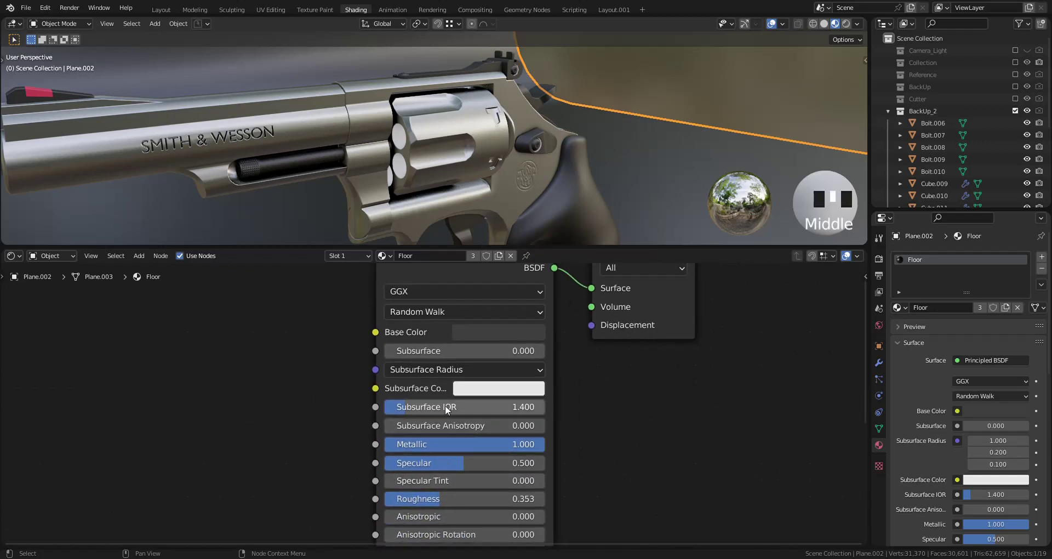
click(449, 410)
text(1.4)
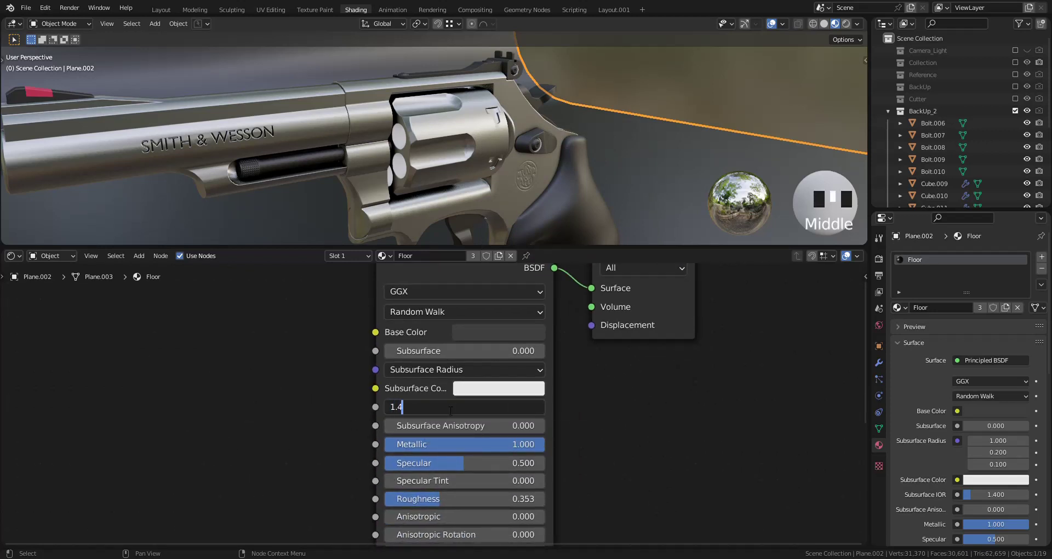
click(450, 410)
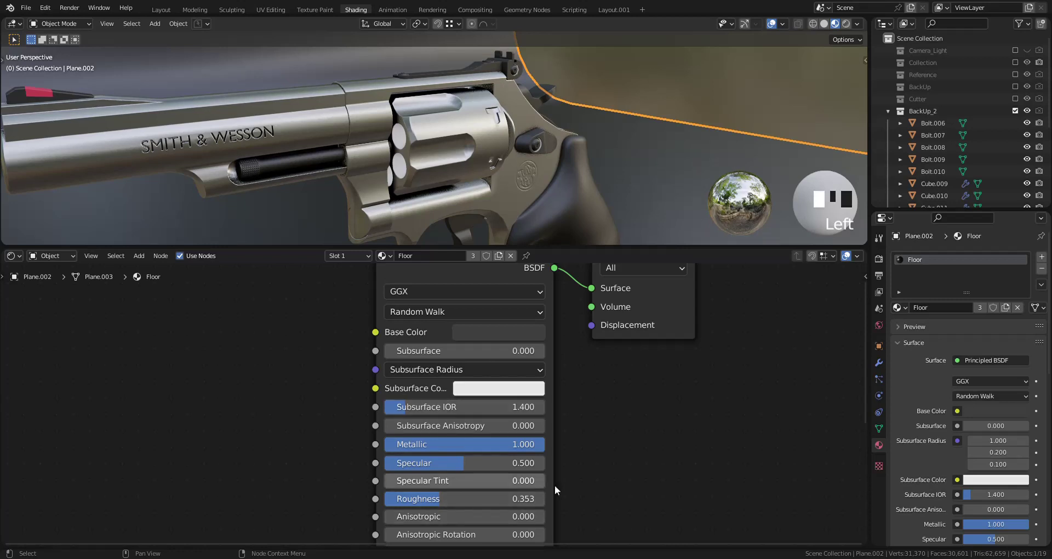
middle_drag(664, 488, 643, 383)
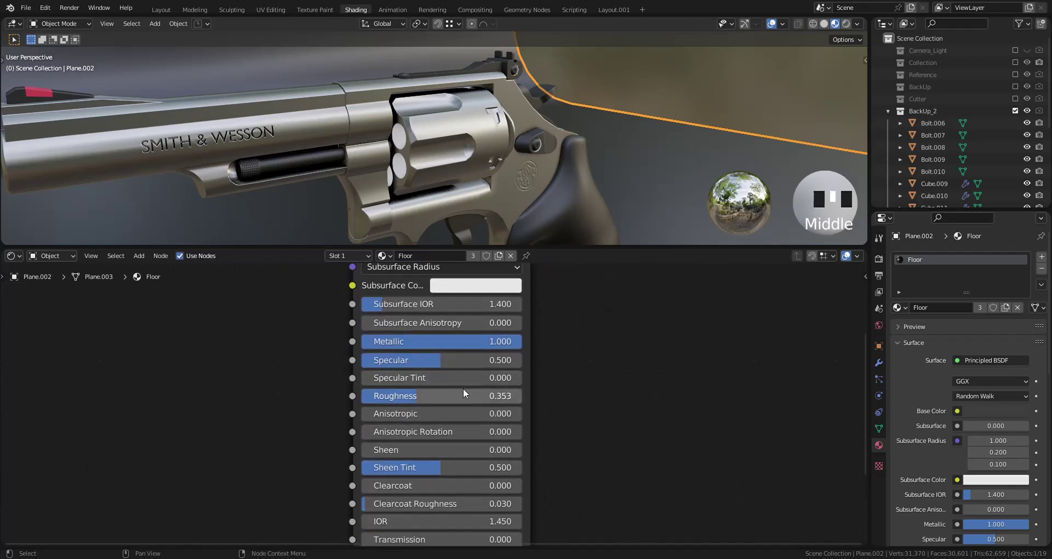
click(447, 400)
text(0)
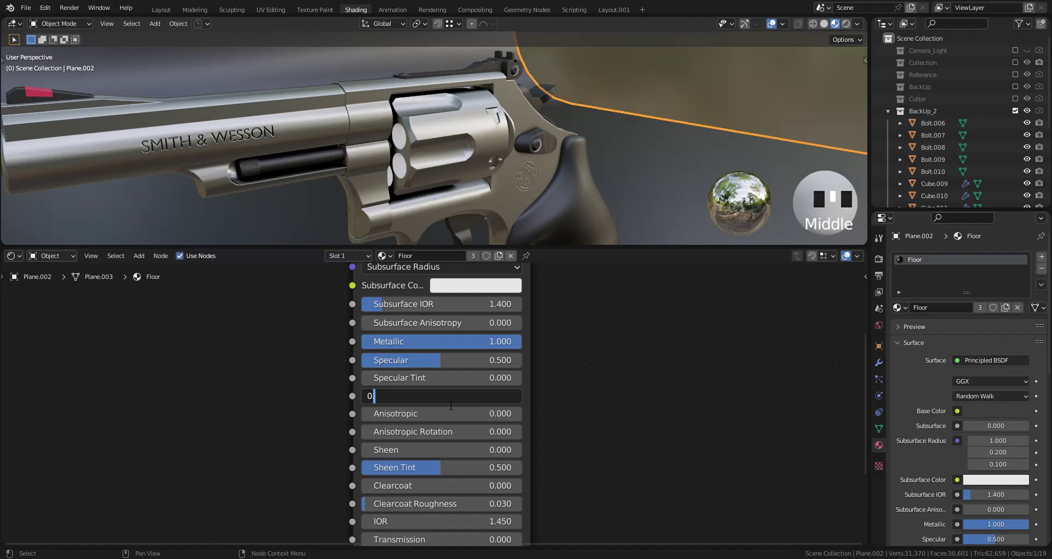
text(.35)
key(Return)
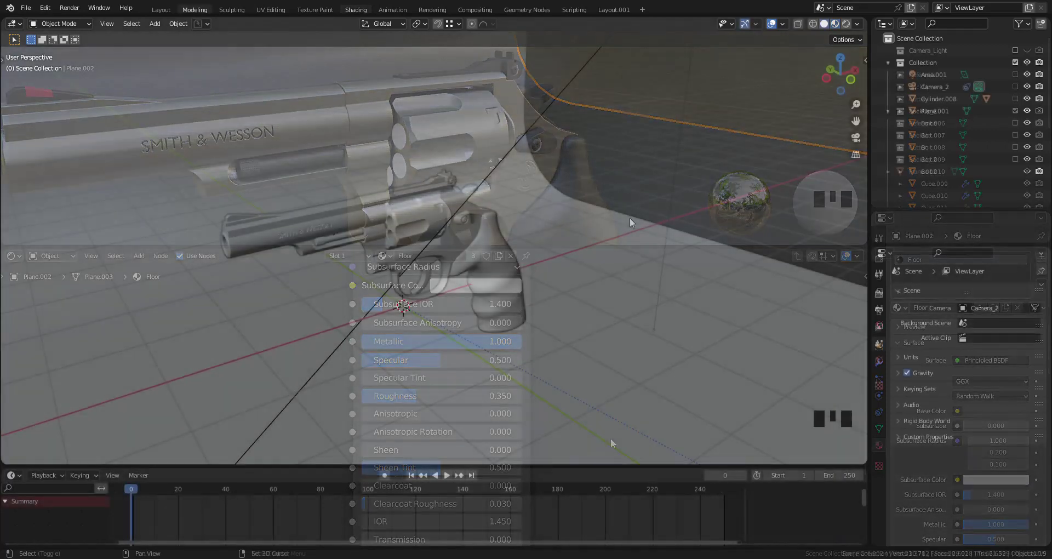
Add a Plain Axes empty at the origin and scale it to 4.519 on all axes.
key(shift+a)
mouse_move(650, 331)
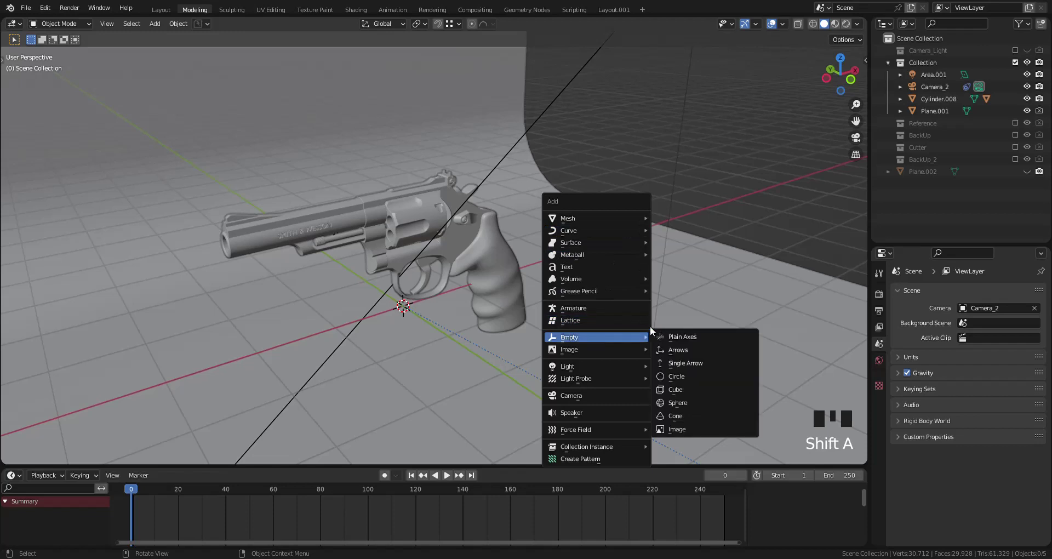
click(692, 337)
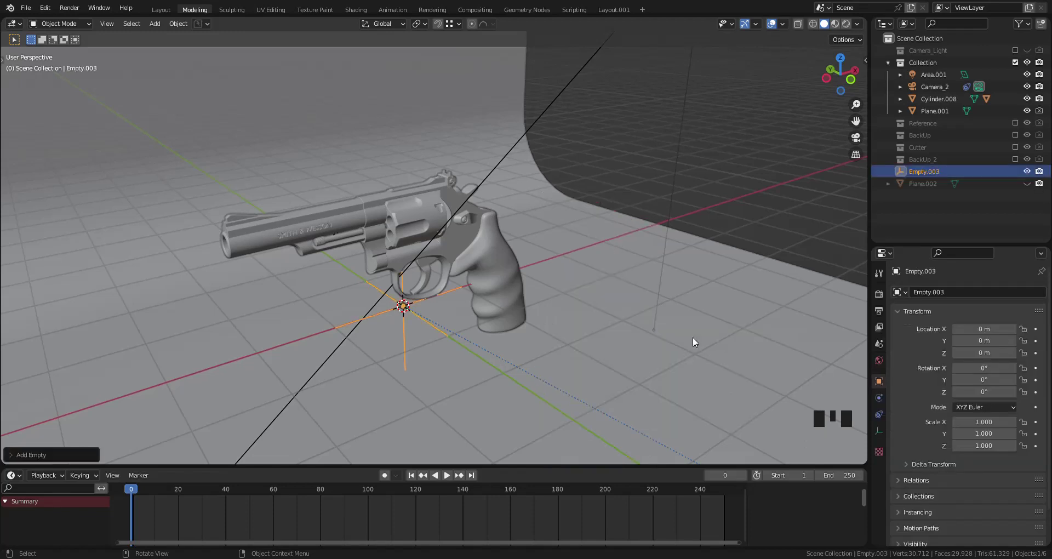
key(s)
click(842, 147)
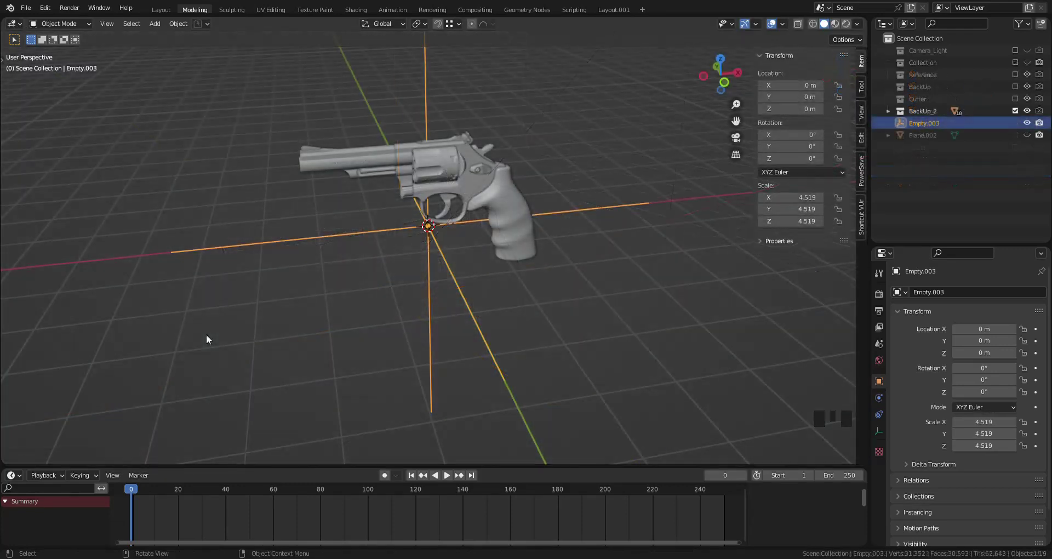
Keyframe the empty's rotation at frame 0, then at frame 250 set Z rotation to 360°.
key(i)
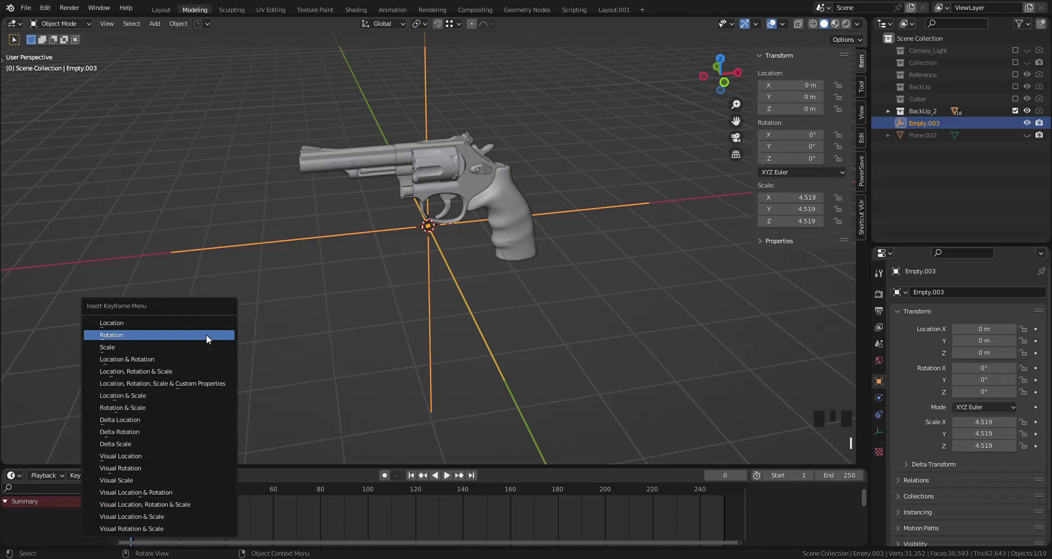
click(123, 334)
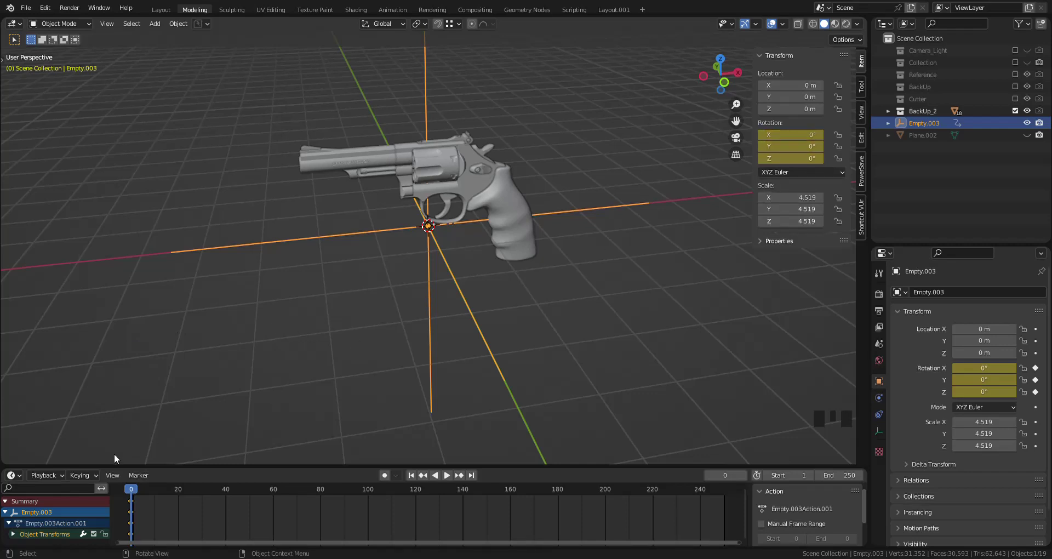
drag(131, 489, 724, 471)
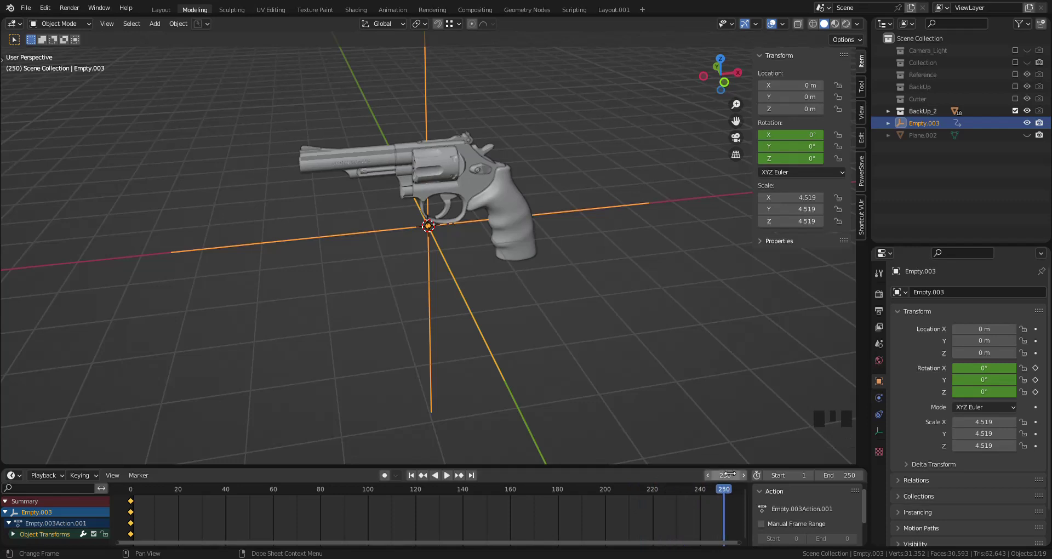
click(794, 164)
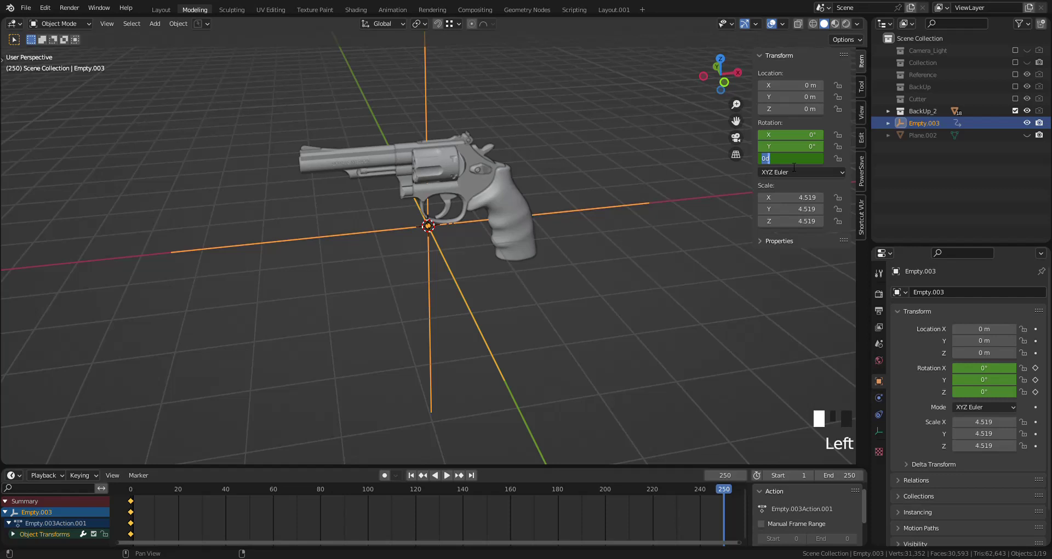
text(360)
key(Return)
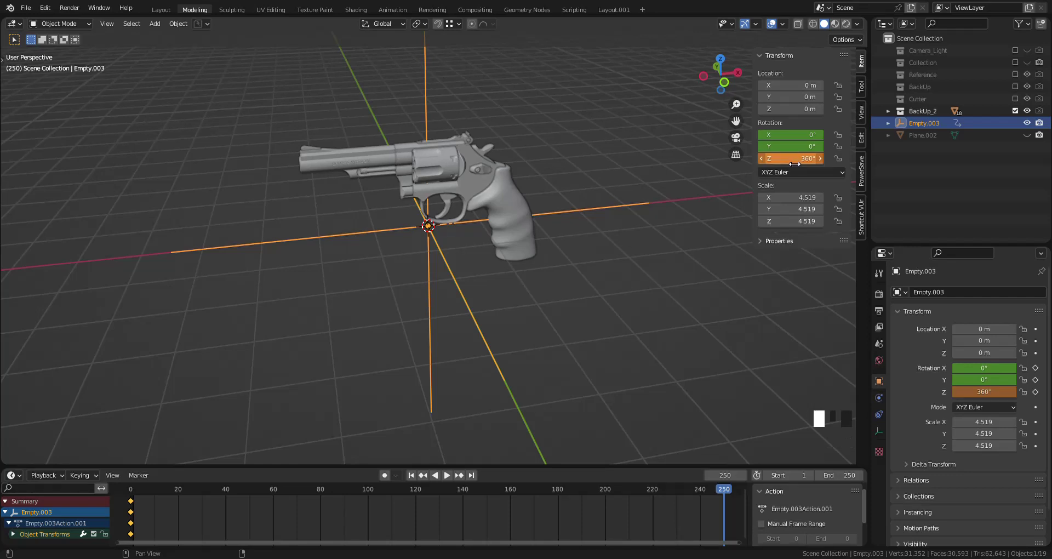
Keyframe the 360° rotation at frame 250 and play the animation from the start.
key(i)
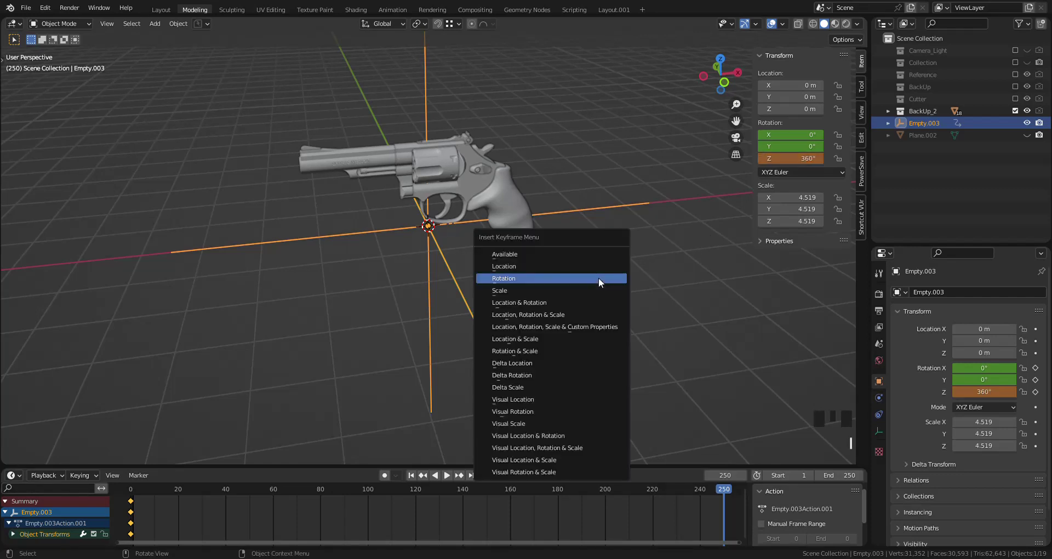
click(598, 278)
key(shift+Left)
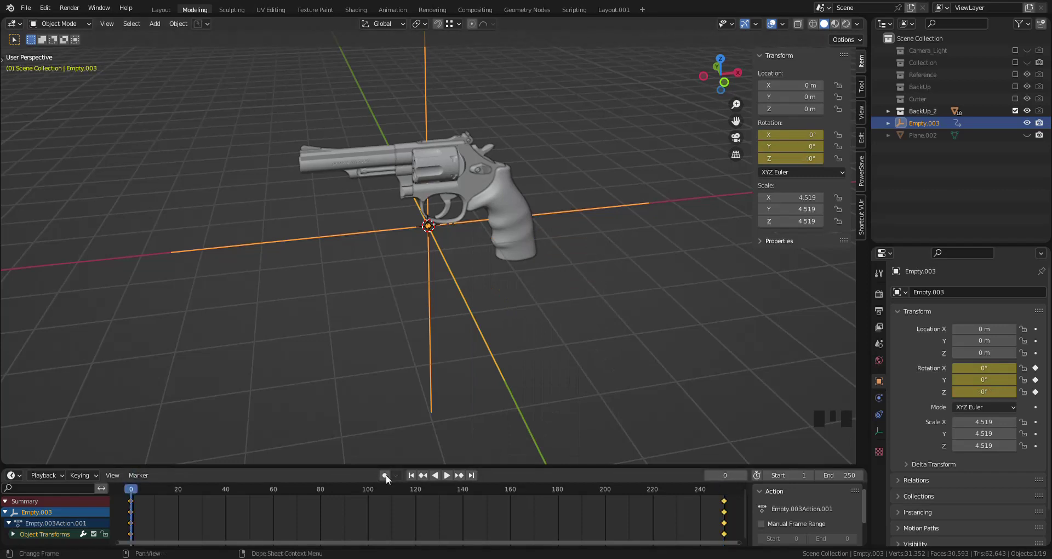
click(447, 475)
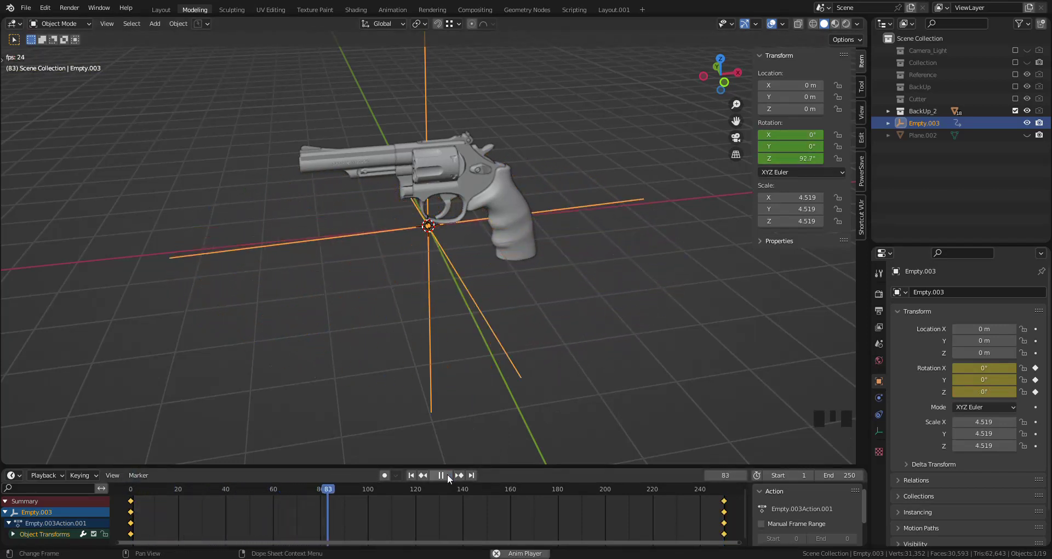
click(447, 474)
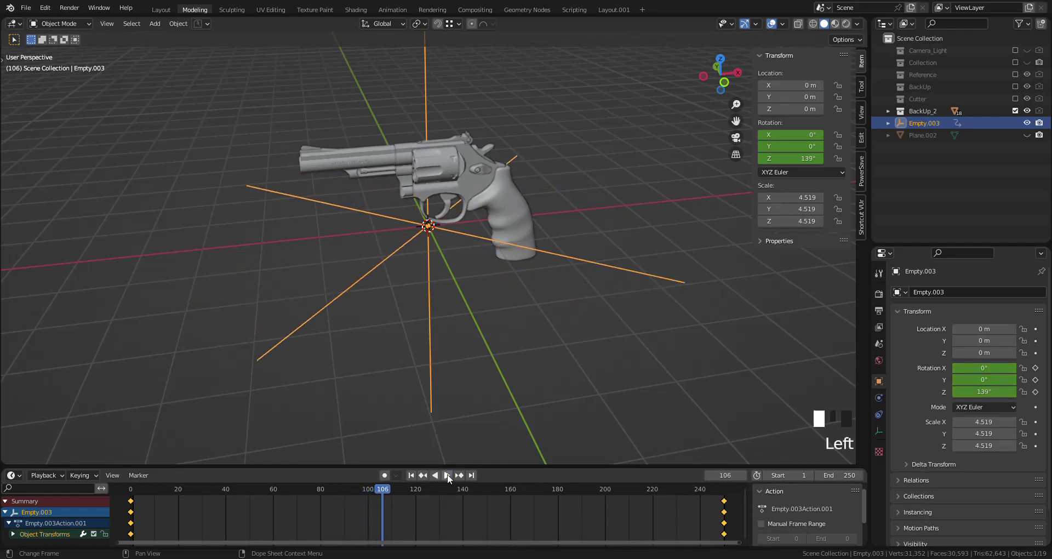
Switch the rotation keyframes to Vector handles and replay from frame 0.
key(v)
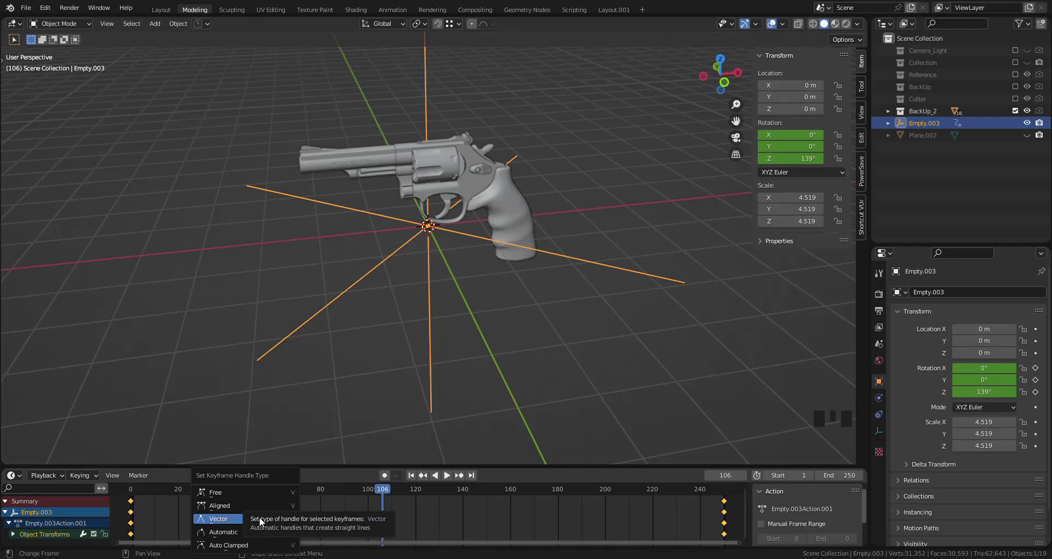
click(258, 517)
drag(380, 487, 173, 484)
click(446, 476)
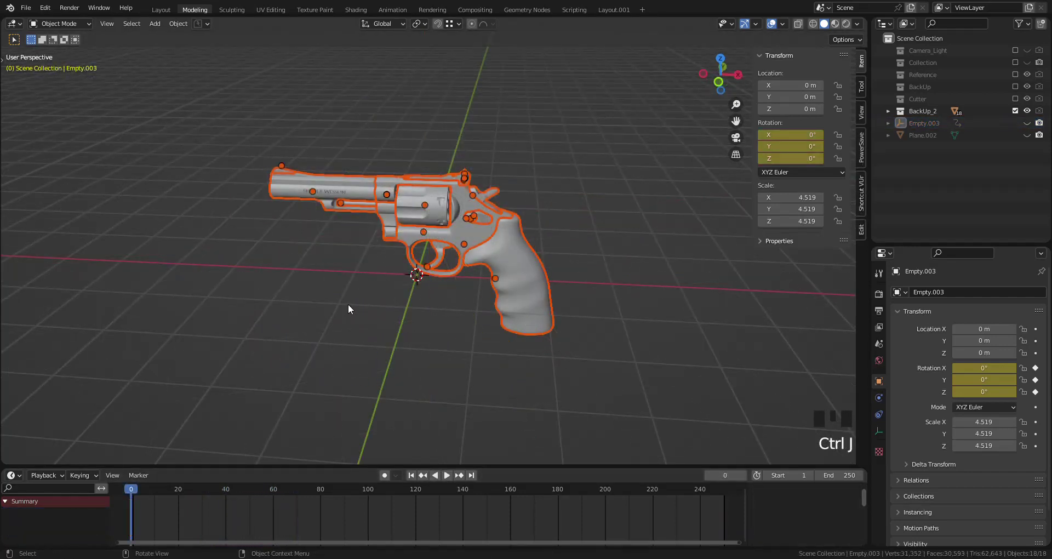
Try joining all revolver parts with Ctrl+J, then undo the join.
click(348, 305)
click(379, 220)
drag(608, 130, 210, 376)
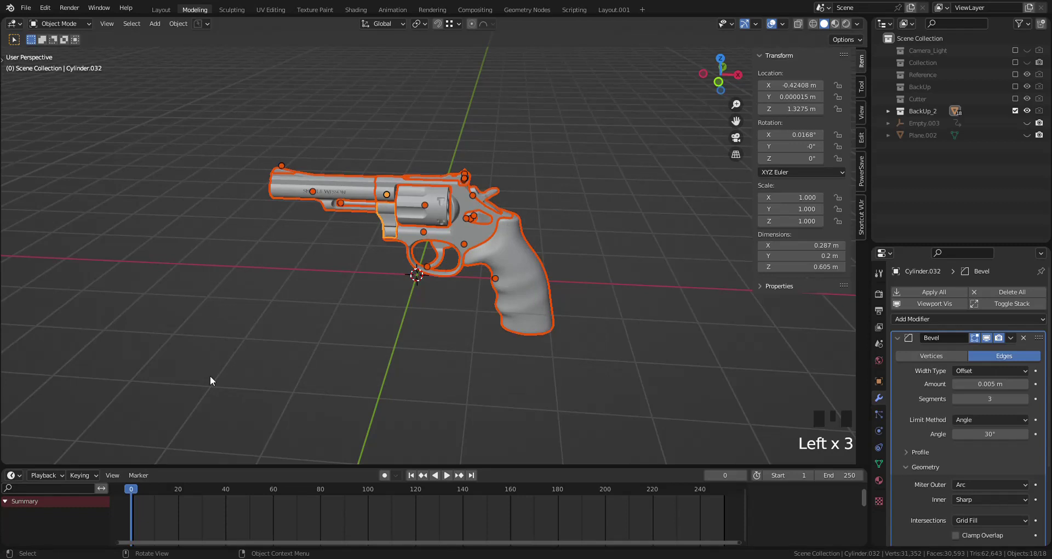
key(ctrl+j)
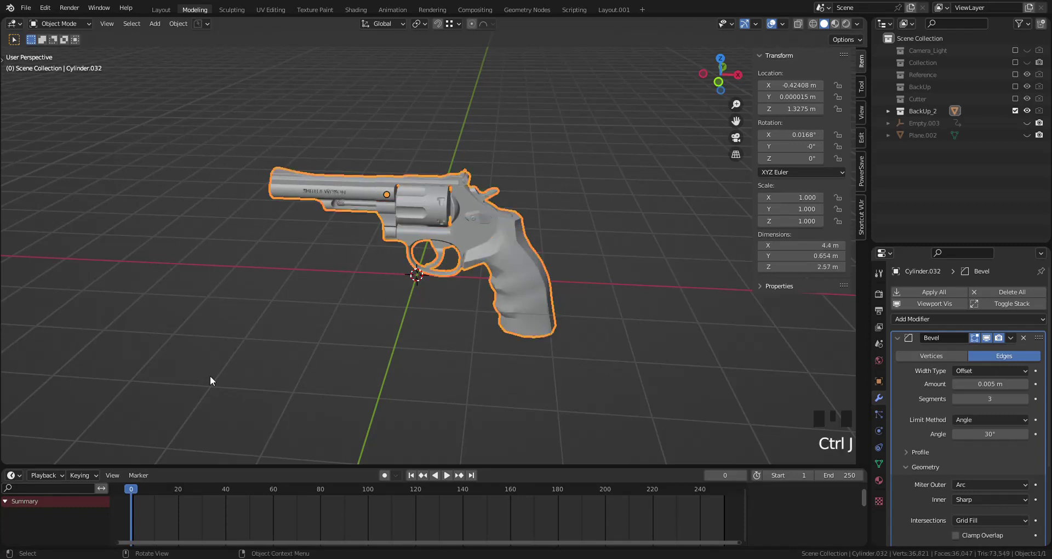
scroll(241, 356, up, 4)
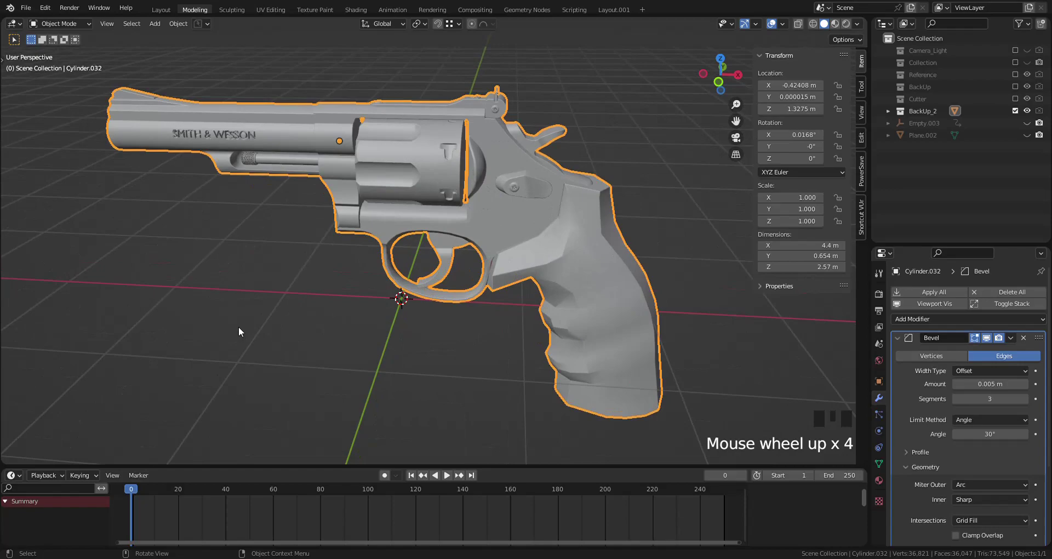
middle_drag(239, 328, 200, 345)
key(ctrl+z)
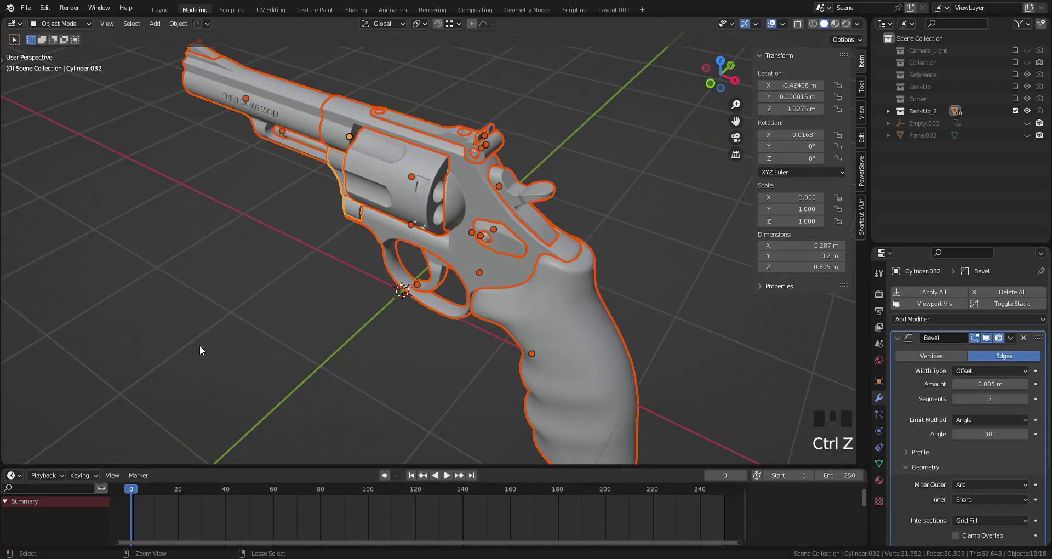
middle_drag(278, 293, 326, 238)
scroll(274, 287, down, 3)
Apply the Bevel modifiers on the barrel and the cylinder latch.
click(268, 297)
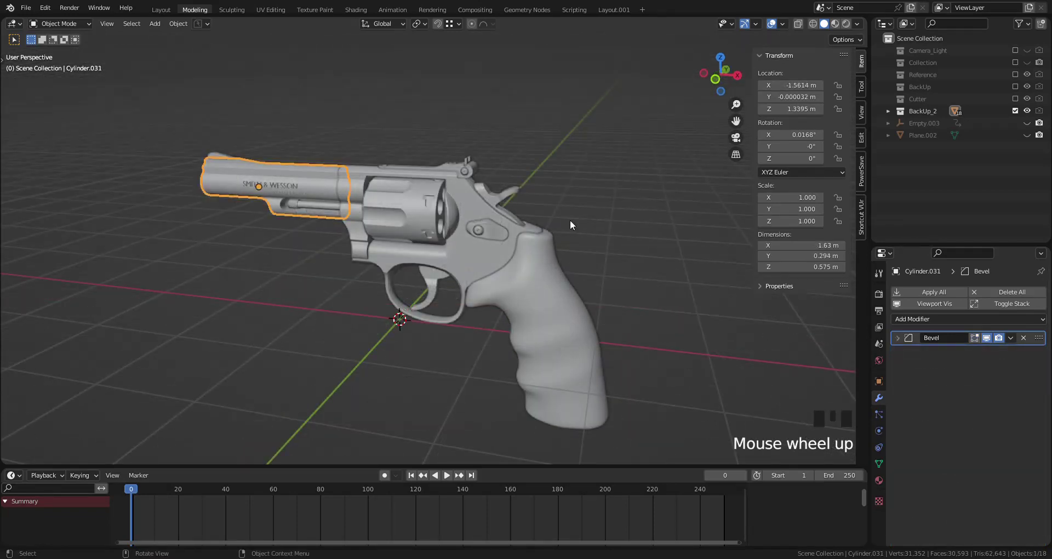
click(1010, 338)
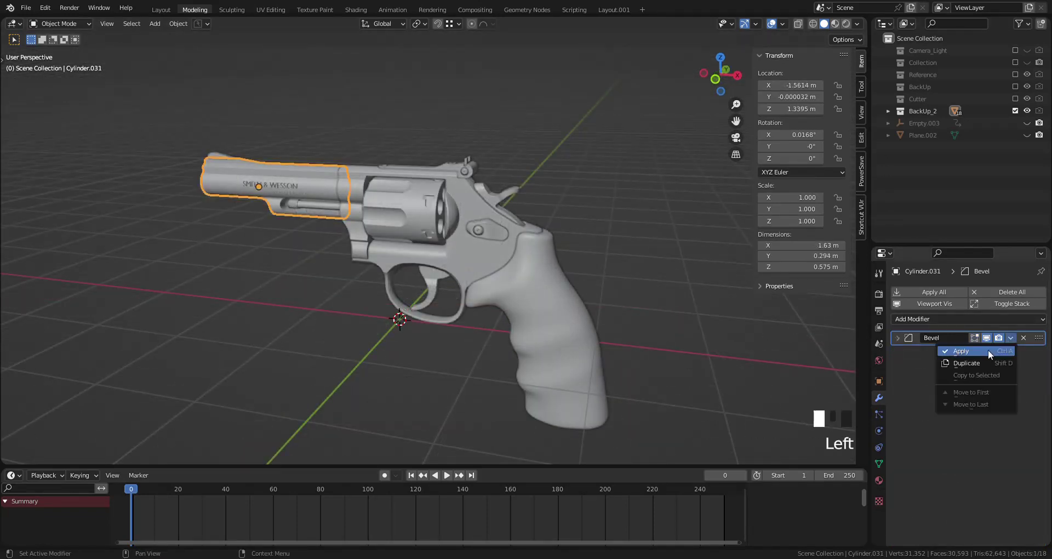
click(987, 350)
click(306, 206)
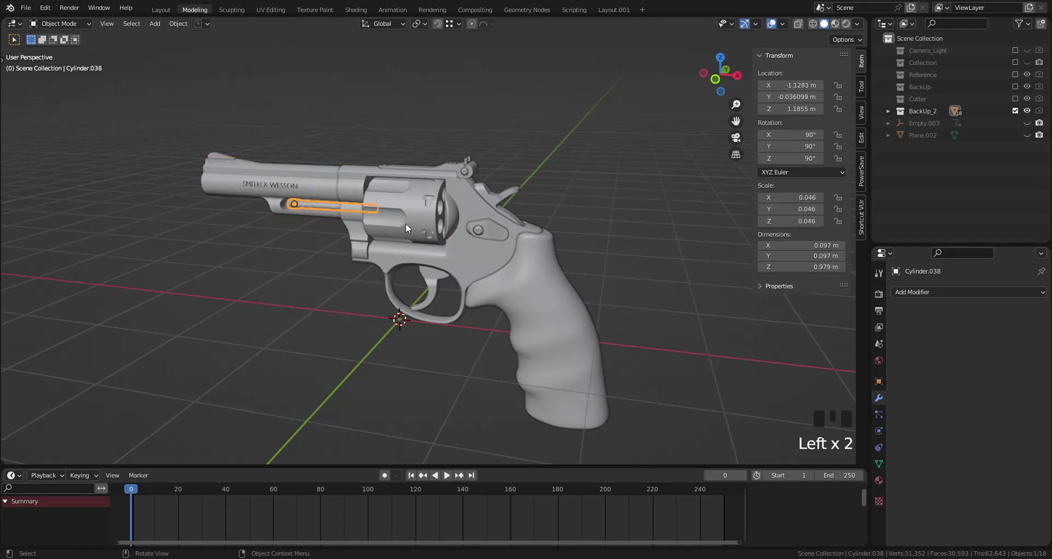
click(353, 230)
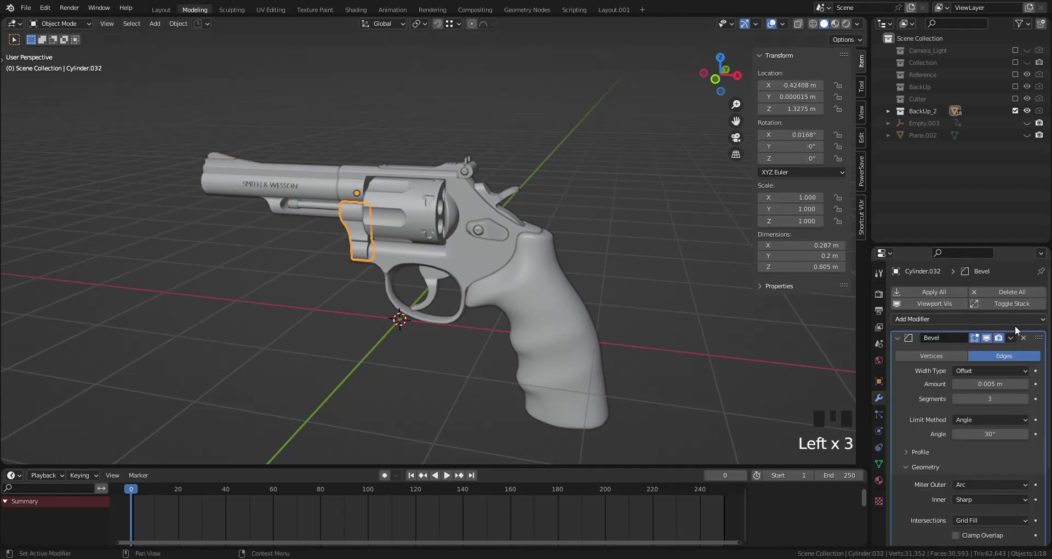
click(1010, 336)
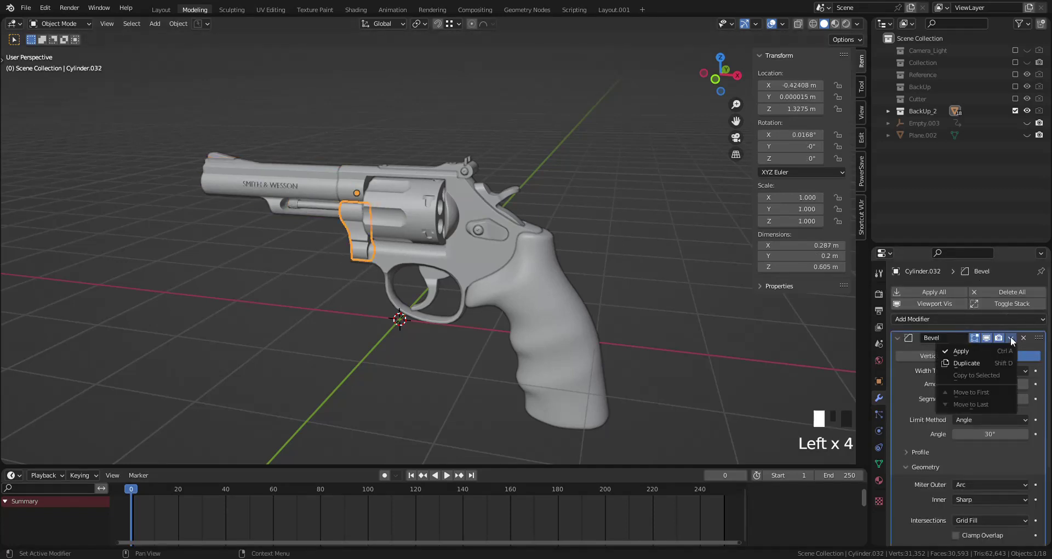
click(978, 351)
Apply all modifiers on the frame, cylinder, oval plate and trigger.
click(356, 184)
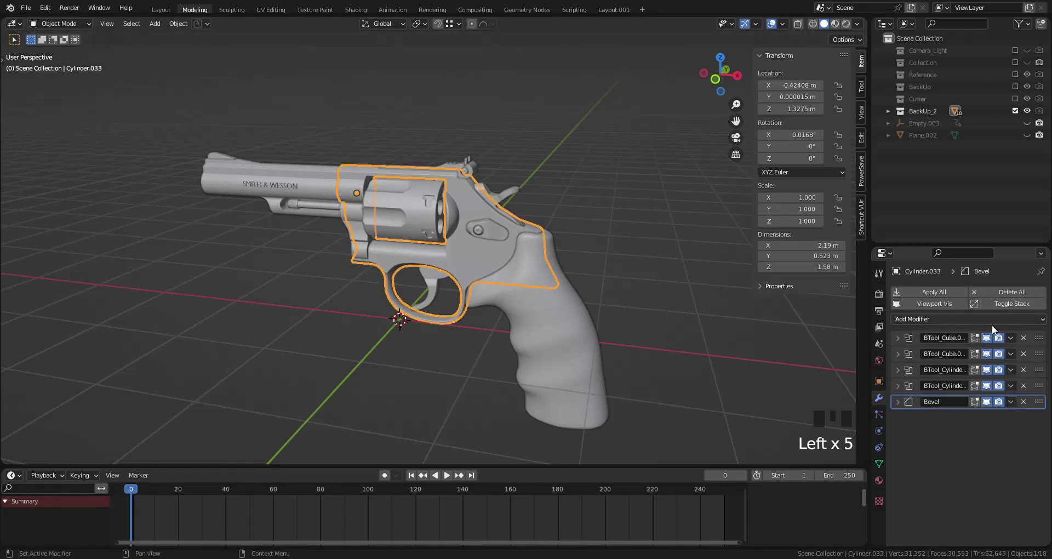
click(929, 294)
click(416, 219)
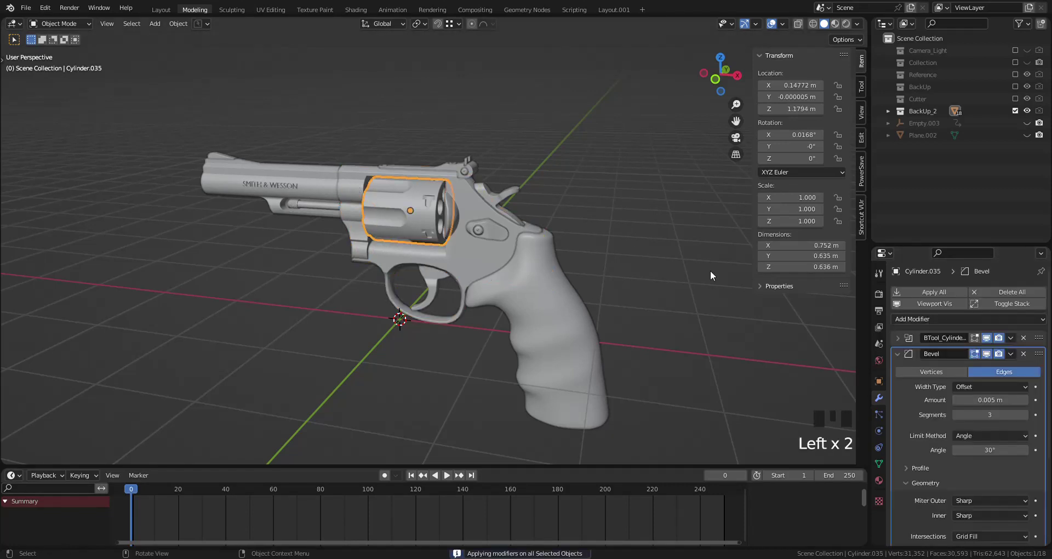
click(912, 290)
click(477, 233)
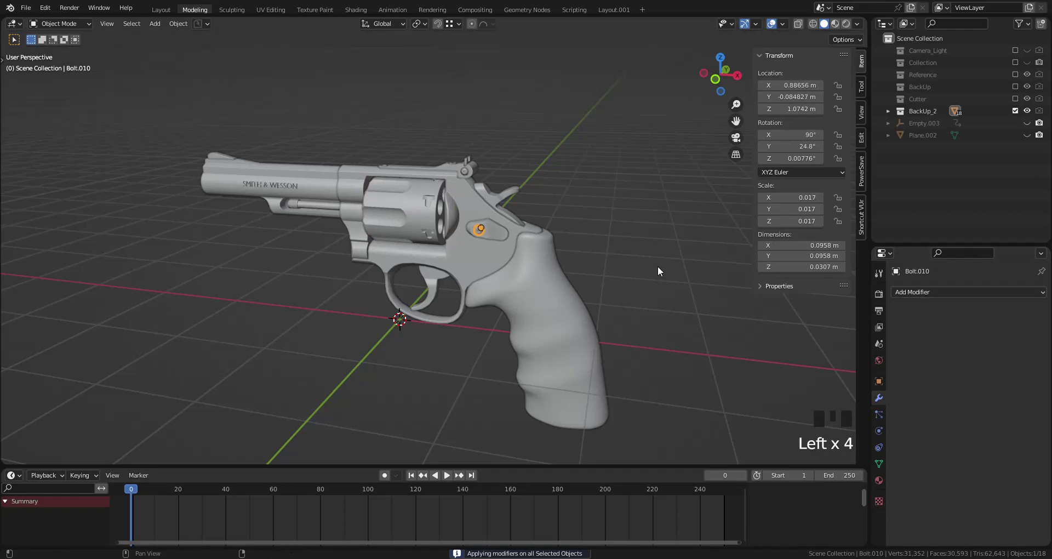
click(494, 236)
click(935, 294)
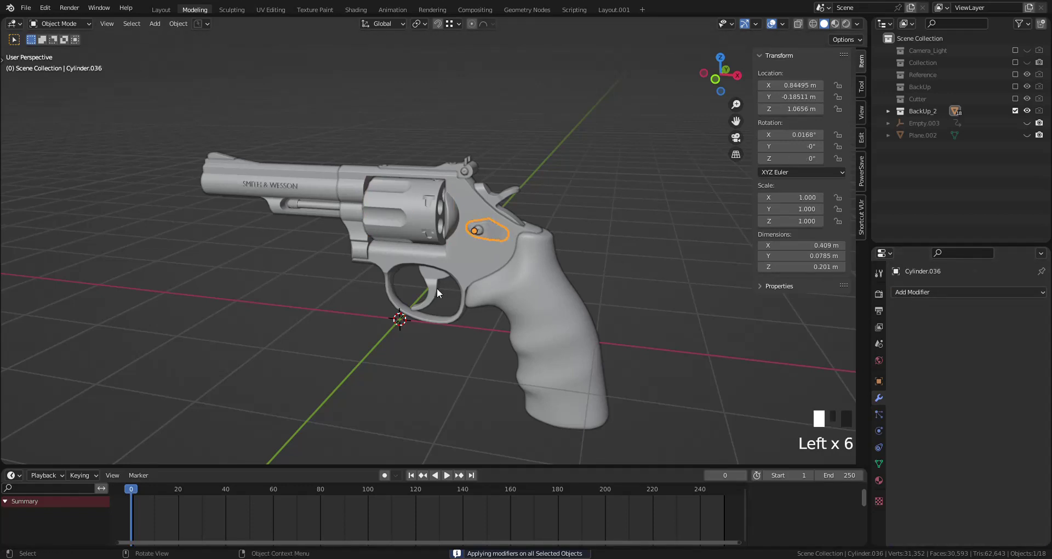
click(436, 288)
click(904, 292)
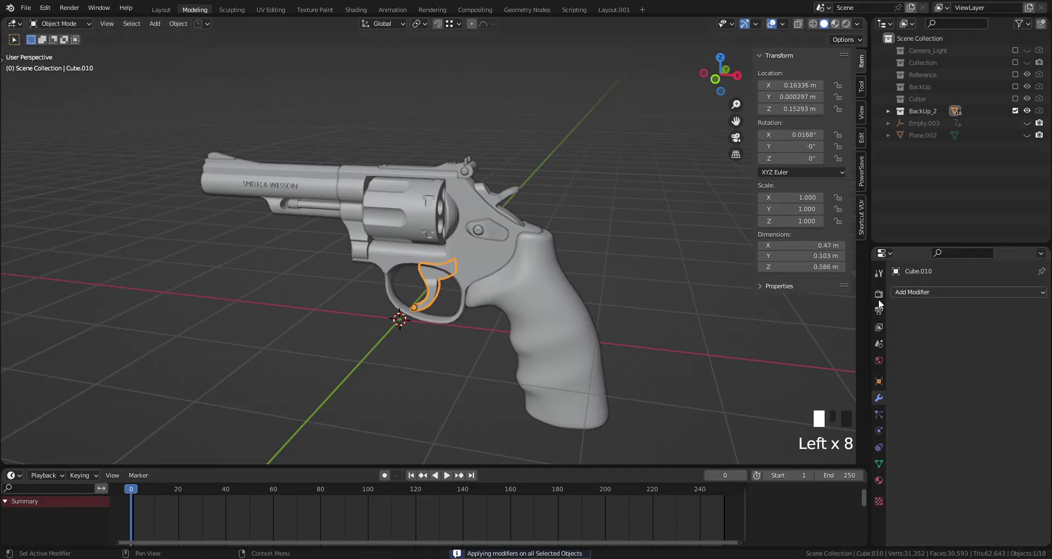
Apply all modifiers on the rear-sight parts and the front sight.
click(466, 172)
click(909, 287)
click(462, 173)
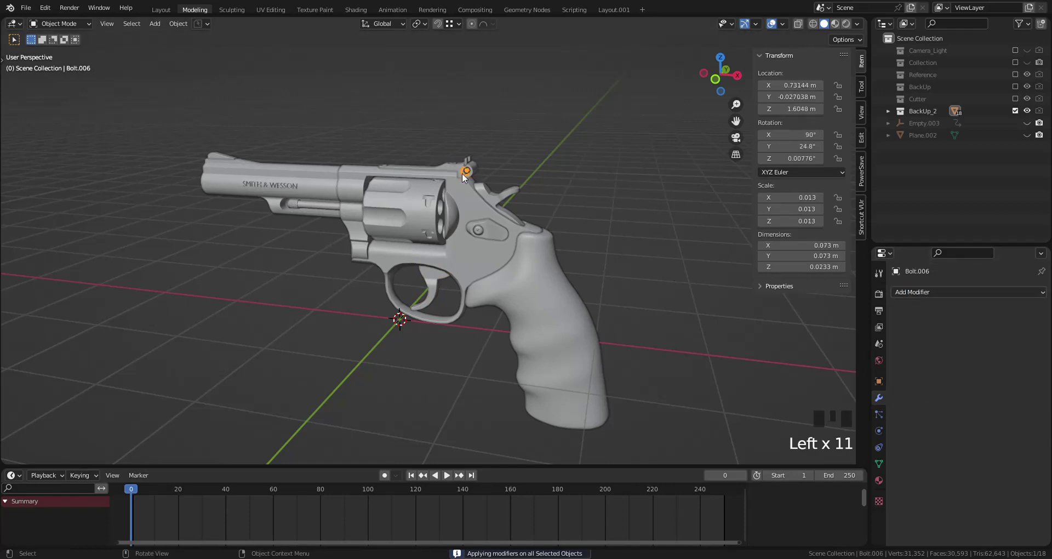
click(466, 164)
click(907, 293)
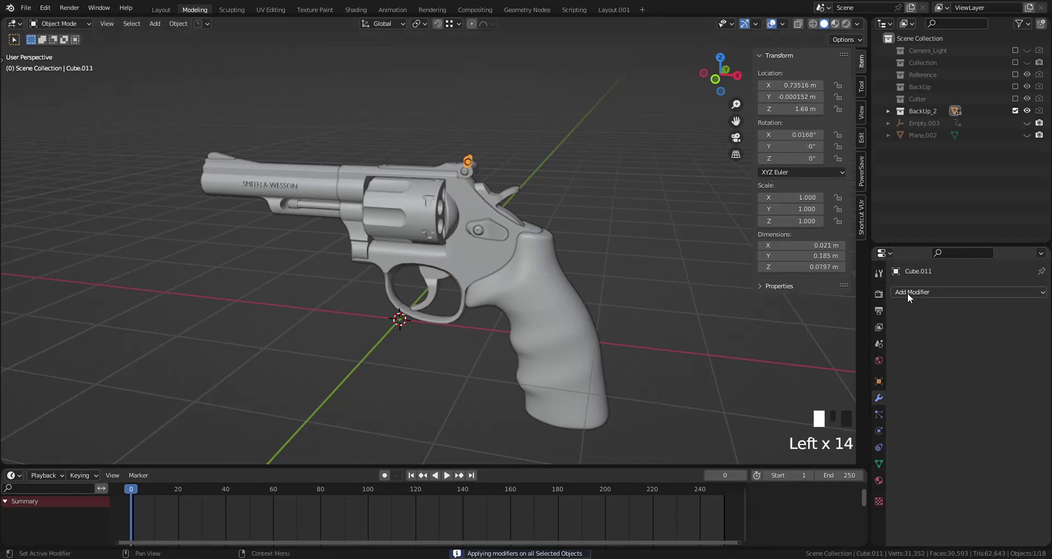
middle_drag(386, 165, 356, 167)
click(208, 132)
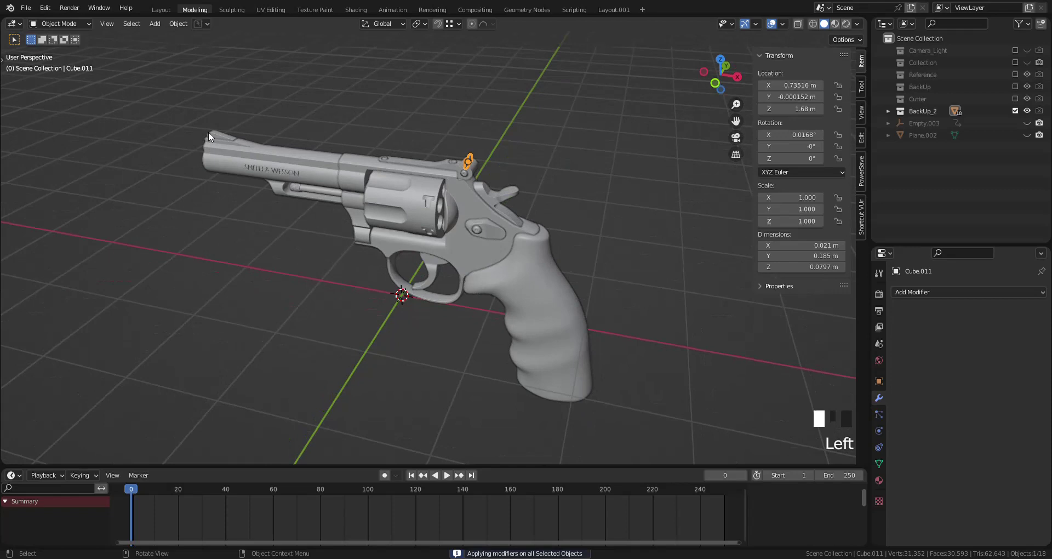
click(925, 286)
shift+middle_drag(544, 216, 548, 230)
scroll(548, 230, up, 3)
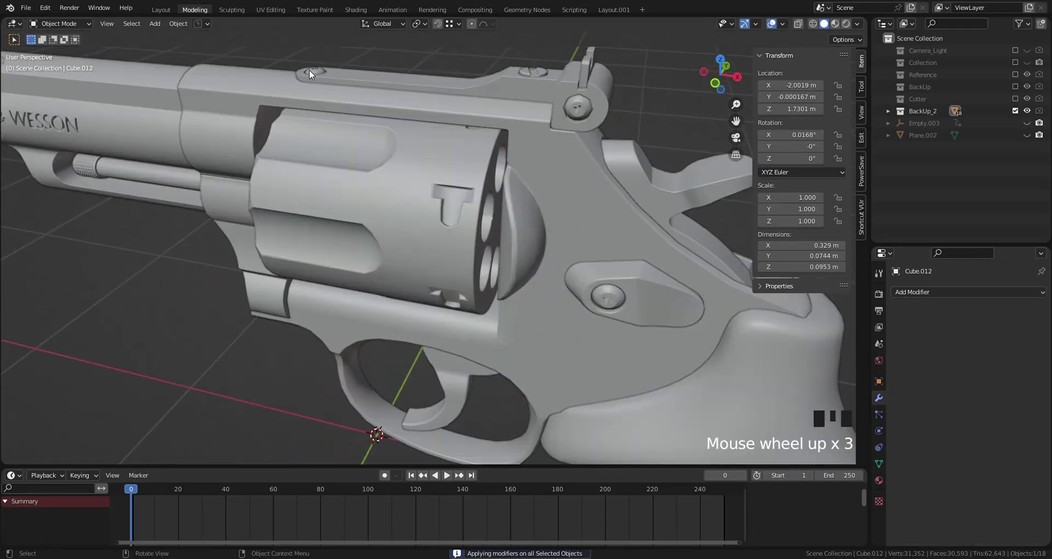
Apply modifiers on the top screw, the grip frame's Bevel and the grip's Subdivision.
click(314, 73)
click(899, 296)
click(572, 105)
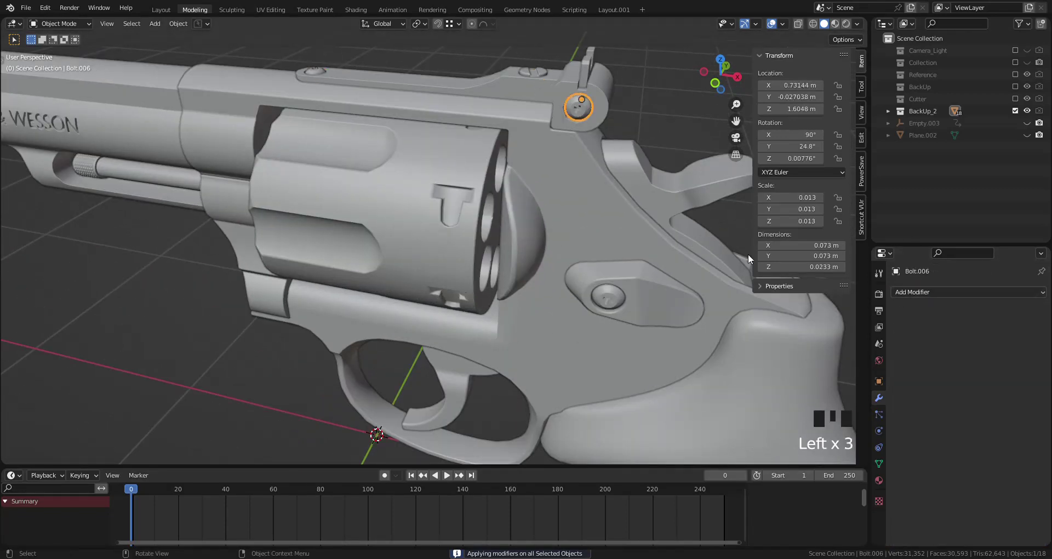
click(643, 259)
click(908, 292)
click(629, 287)
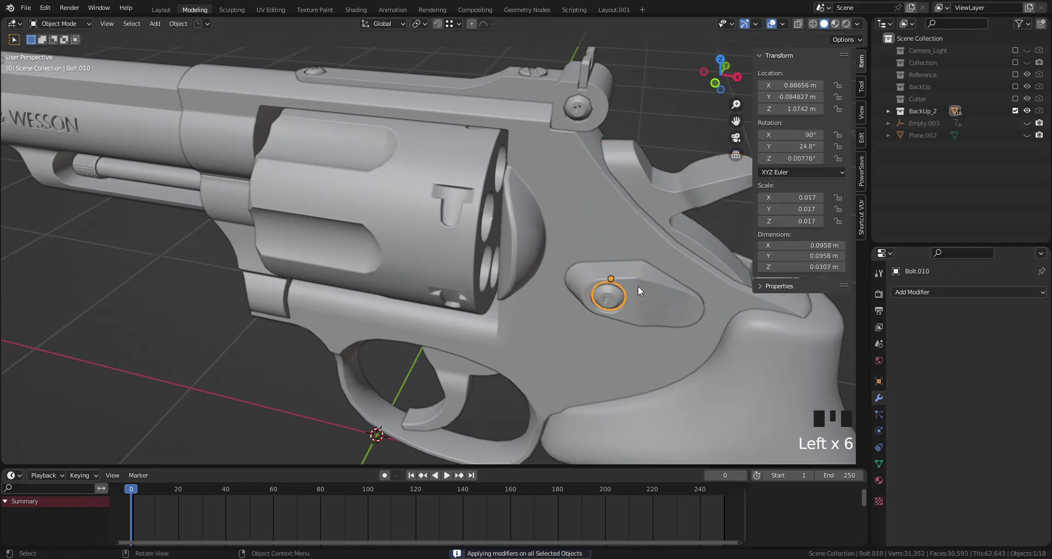
click(640, 285)
click(461, 400)
click(830, 426)
click(920, 291)
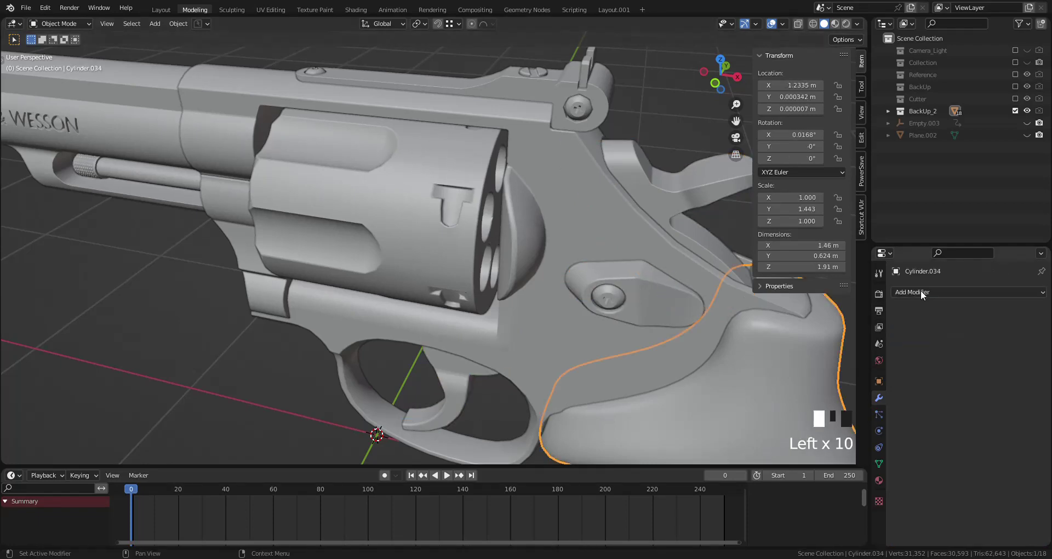
Box-select all parts with the frame active and join them into one mesh.
scroll(596, 263, down, 8)
middle_drag(531, 247, 550, 216)
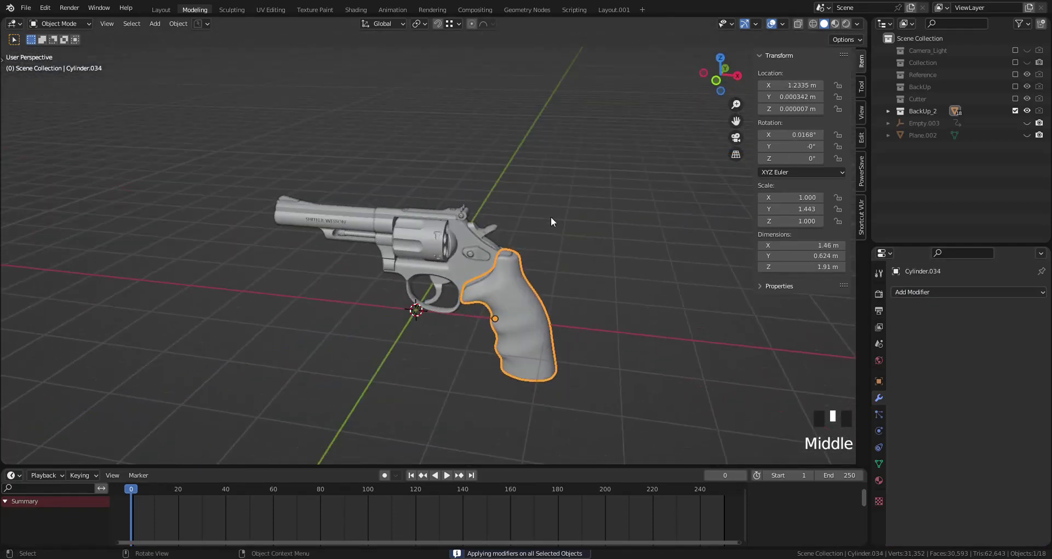
drag(569, 142, 252, 410)
key(z)
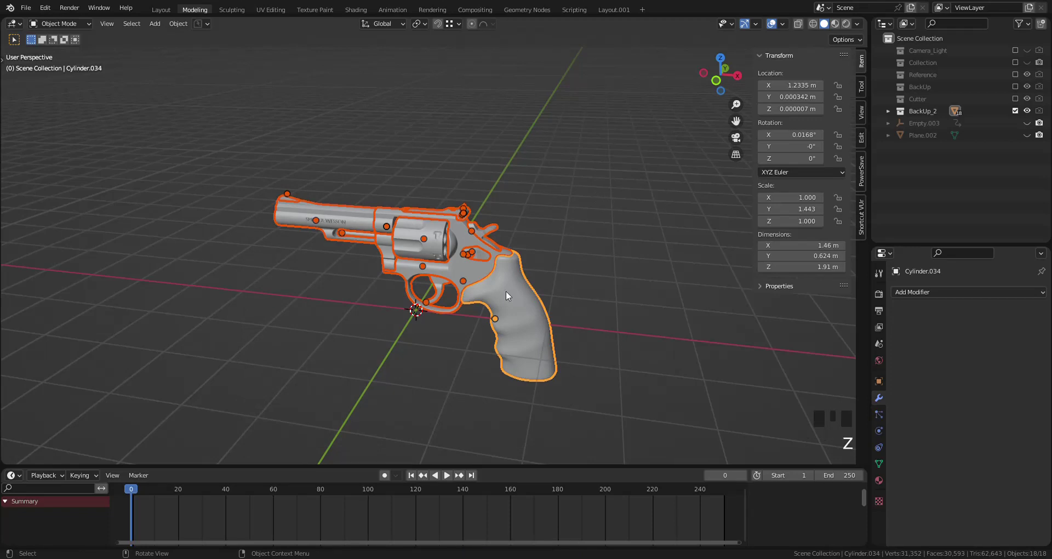
shift+click(468, 265)
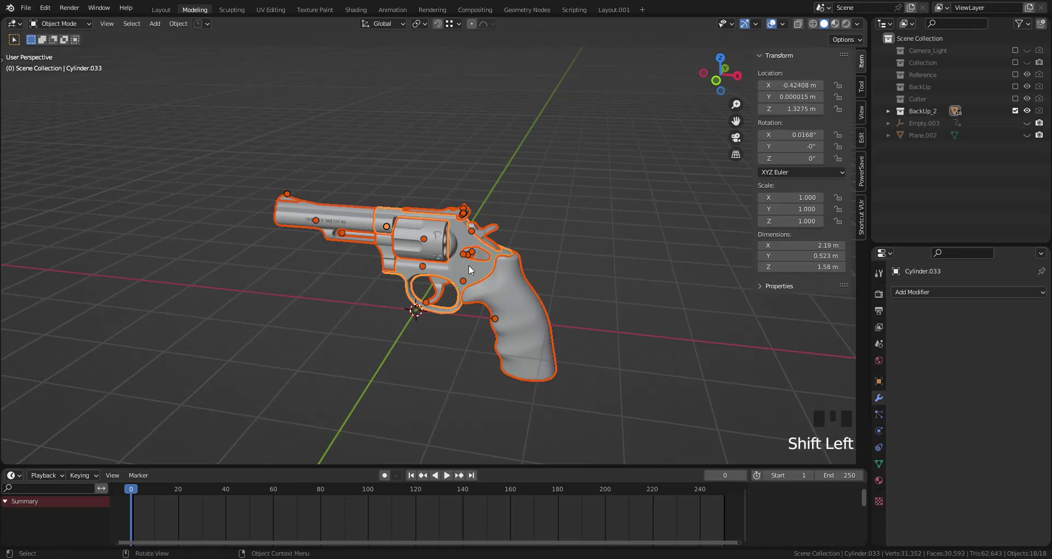
key(ctrl+j)
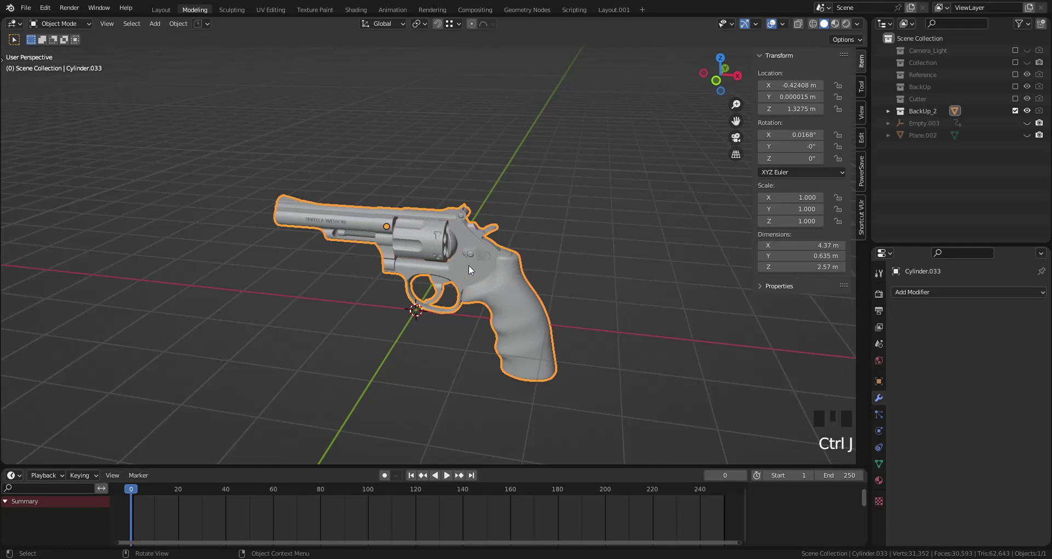
Parent Cylinder.033 to Empty.003 via Ctrl+P > Object and scrub to confirm it rotates.
triple_click(406, 195)
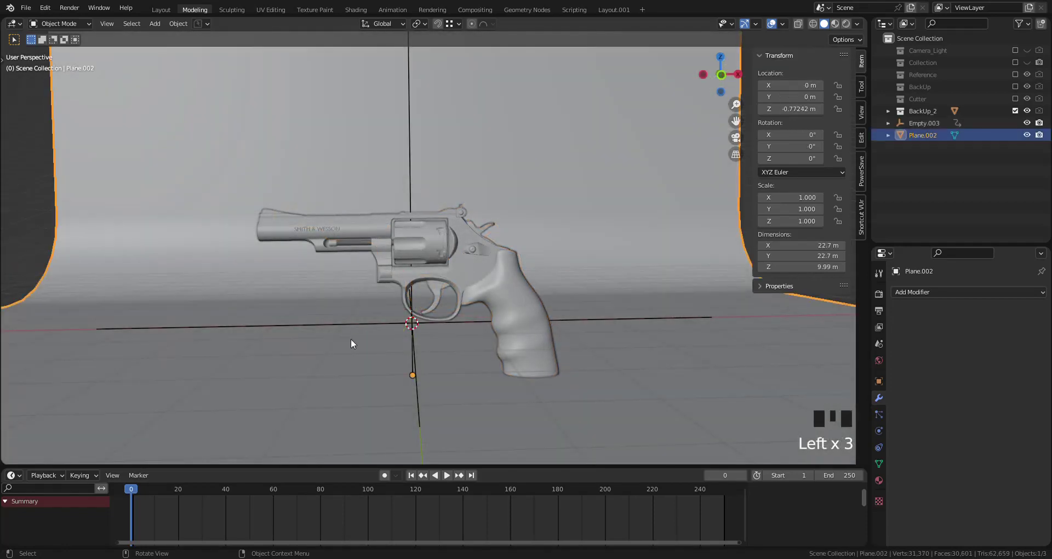
click(351, 324)
click(353, 321)
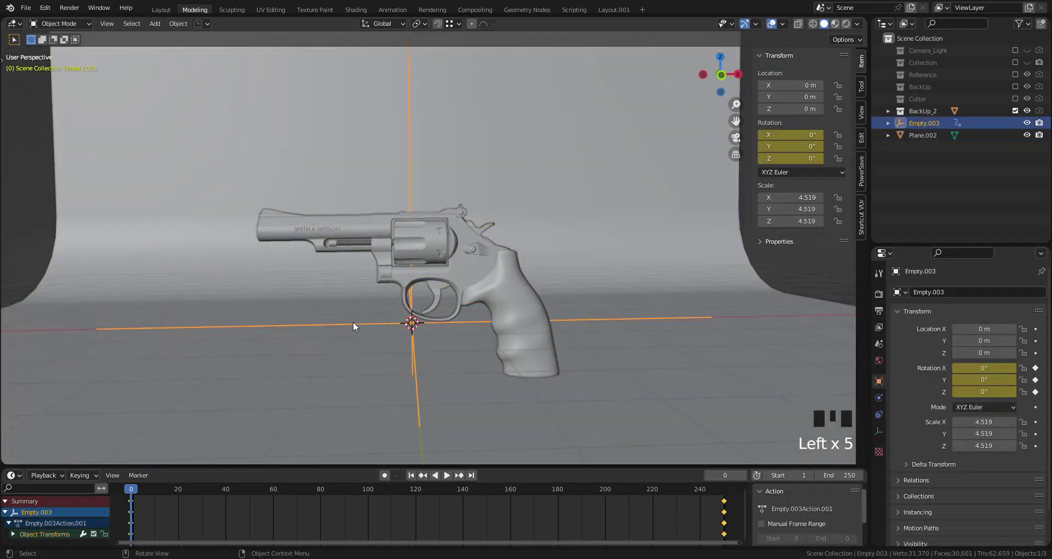
click(352, 323)
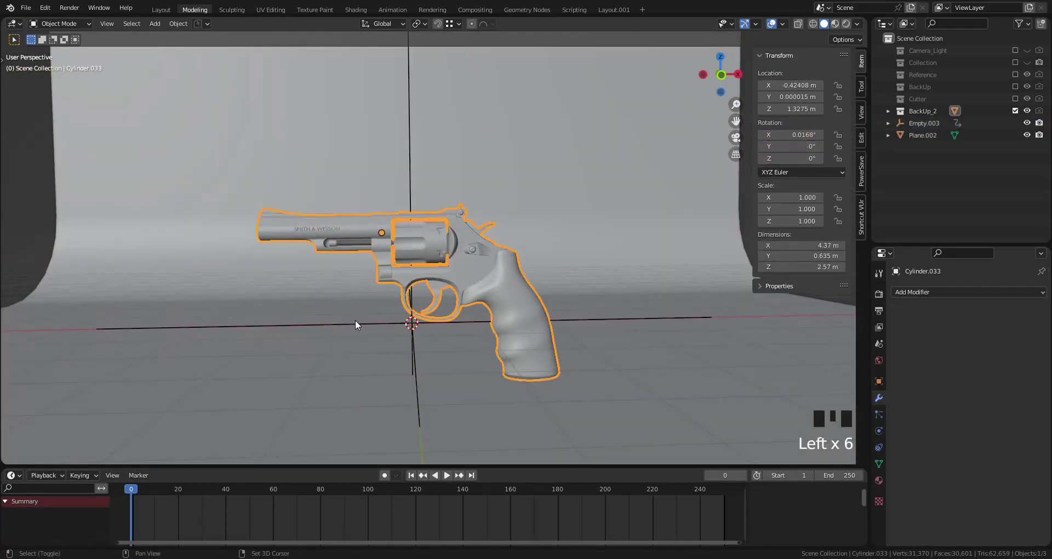
key(ctrl+p)
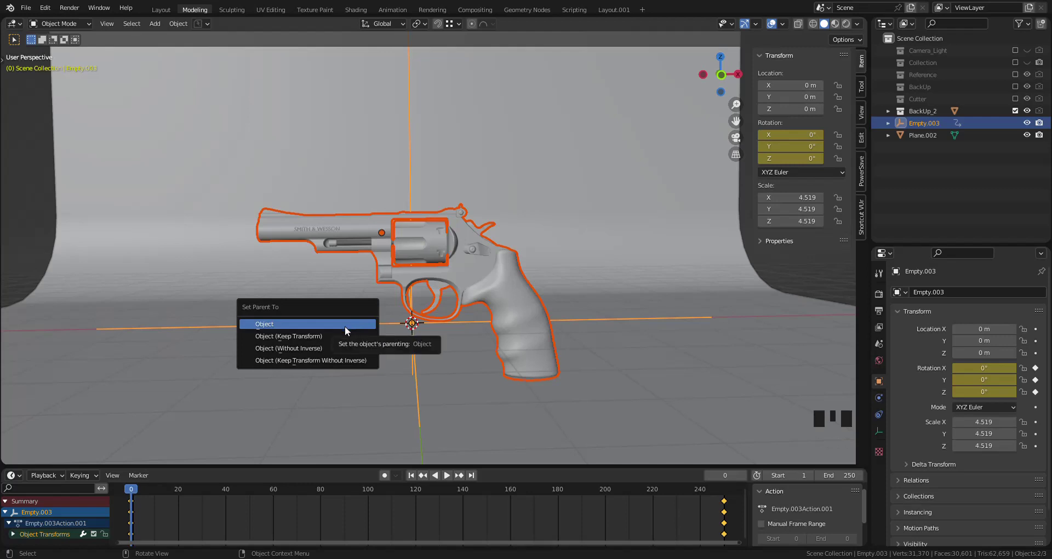
click(340, 335)
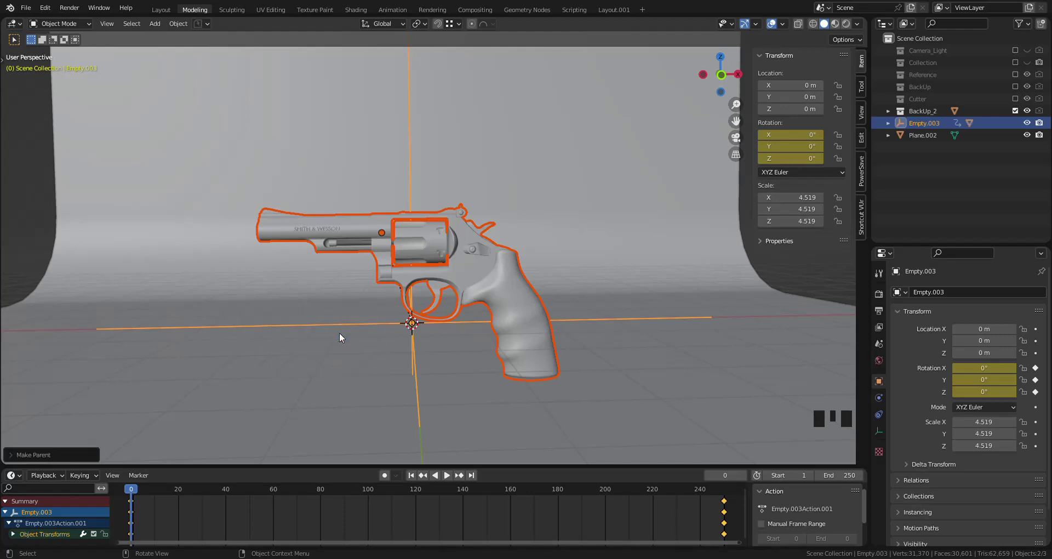
drag(133, 492, 724, 493)
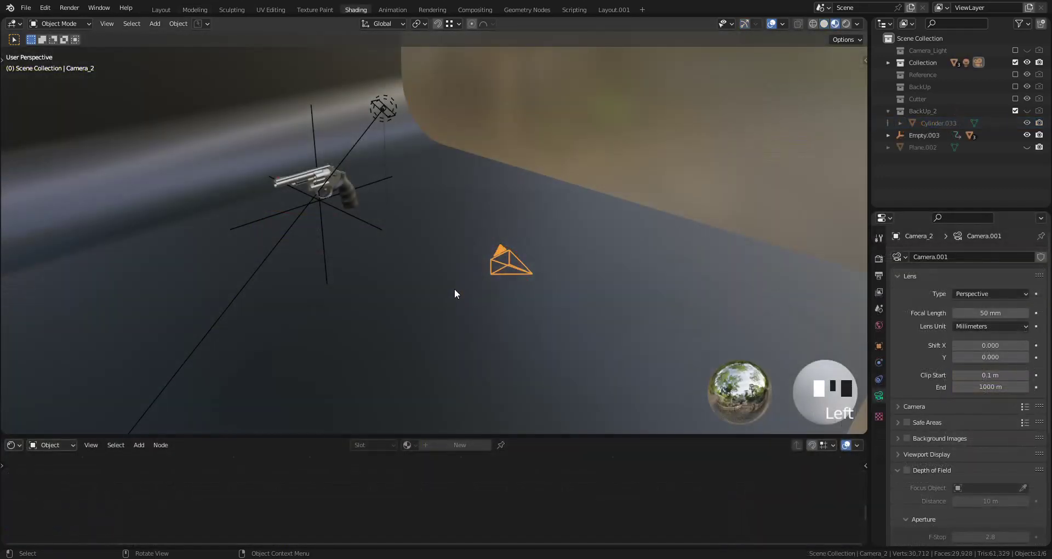
Look through the scene camera, recentre the framing, and enlarge the area light.
key(KP_0)
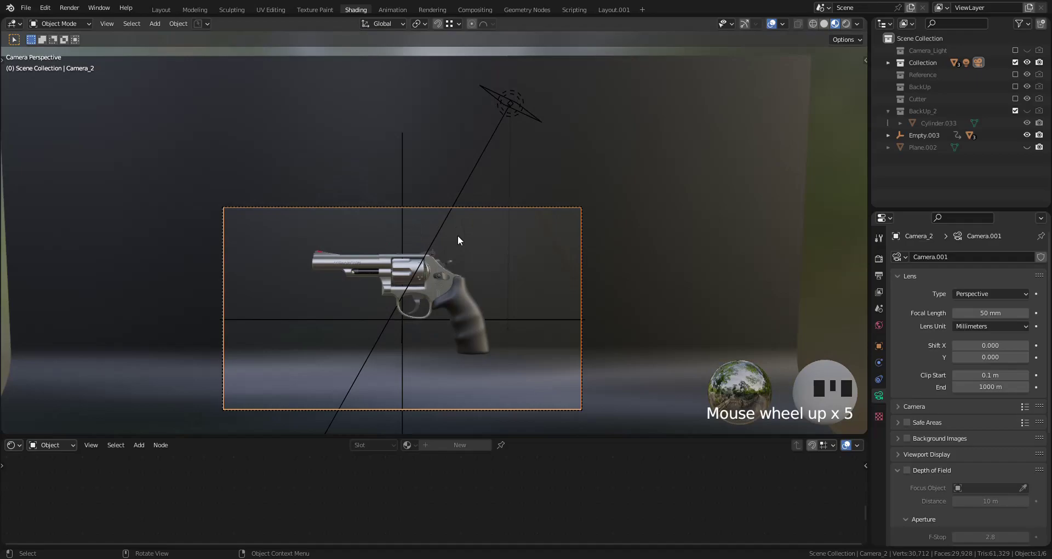
shift+middle_drag(458, 234, 444, 199)
scroll(444, 199, up, 3)
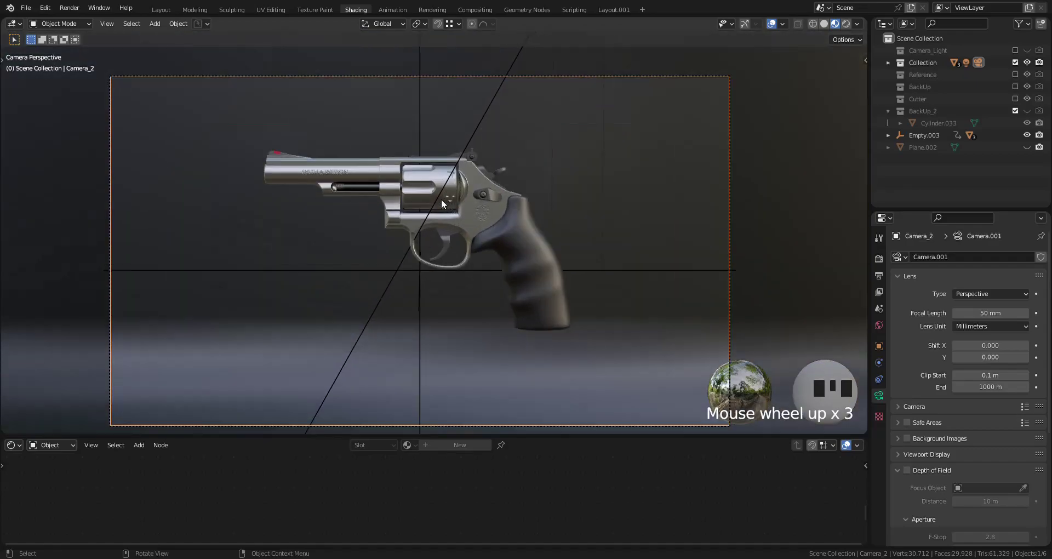
scroll(441, 199, down, 7)
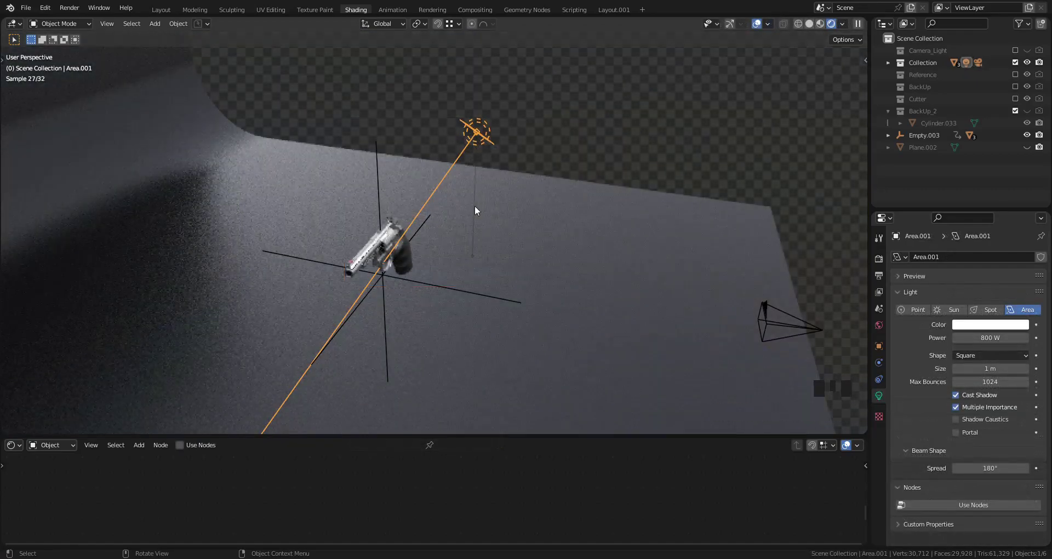
key(s)
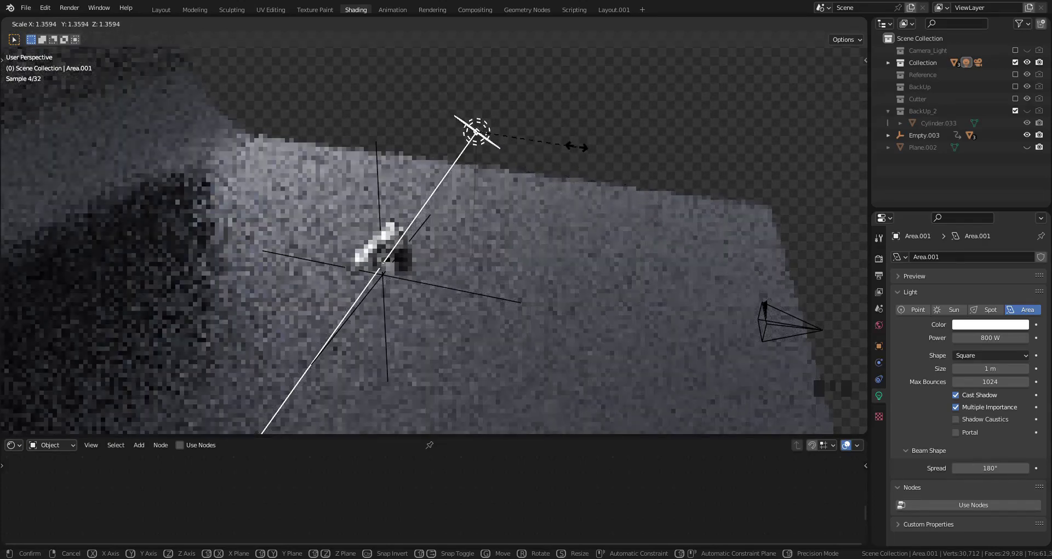
click(566, 147)
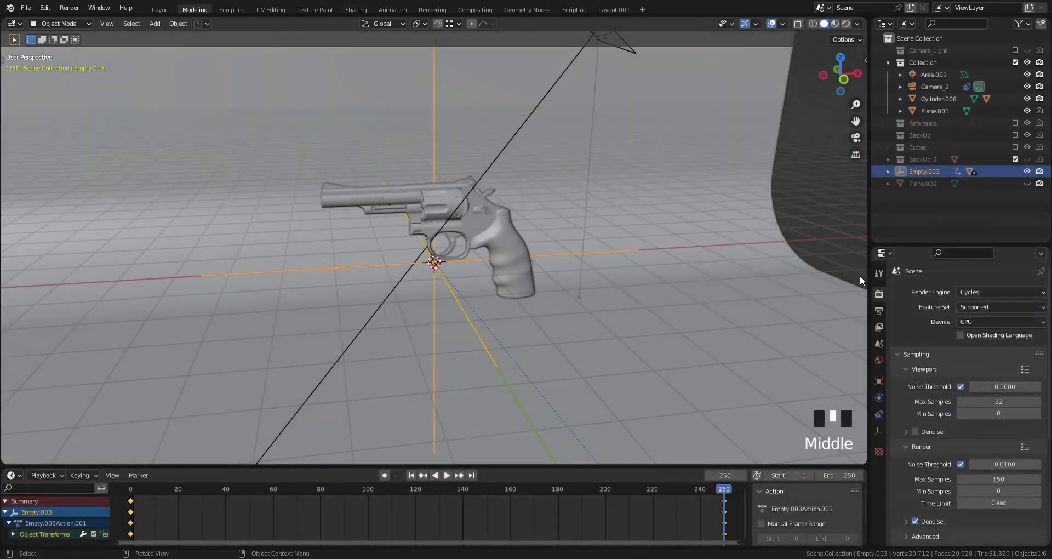
Confirm Cycles as the render engine in Render Properties.
click(878, 273)
scroll(889, 326, down, 1)
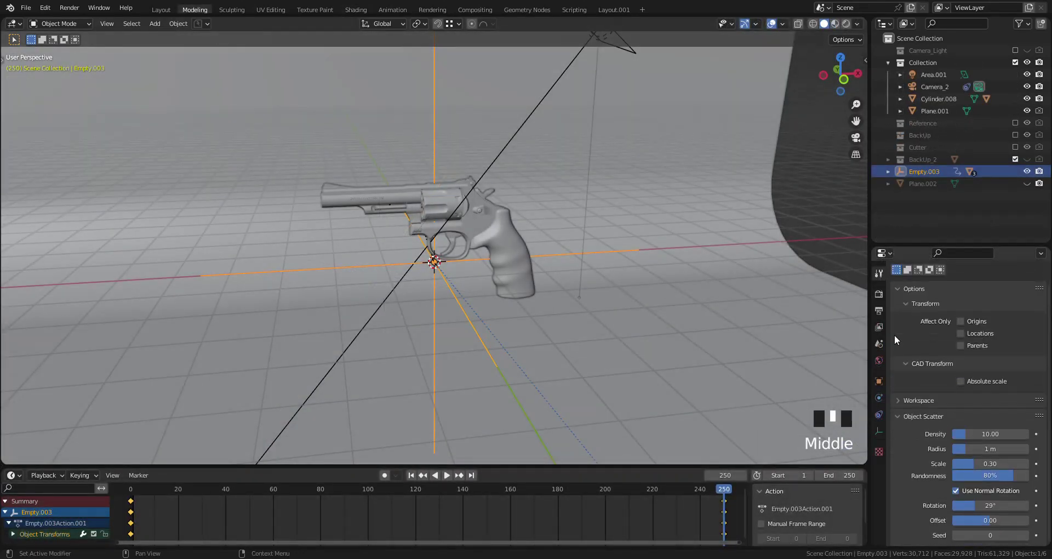
click(879, 295)
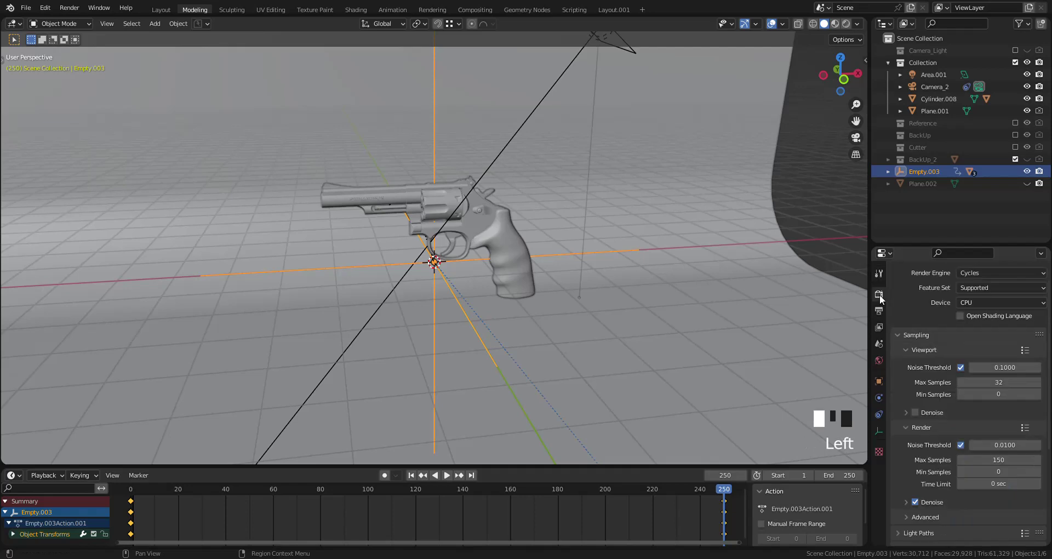
click(994, 277)
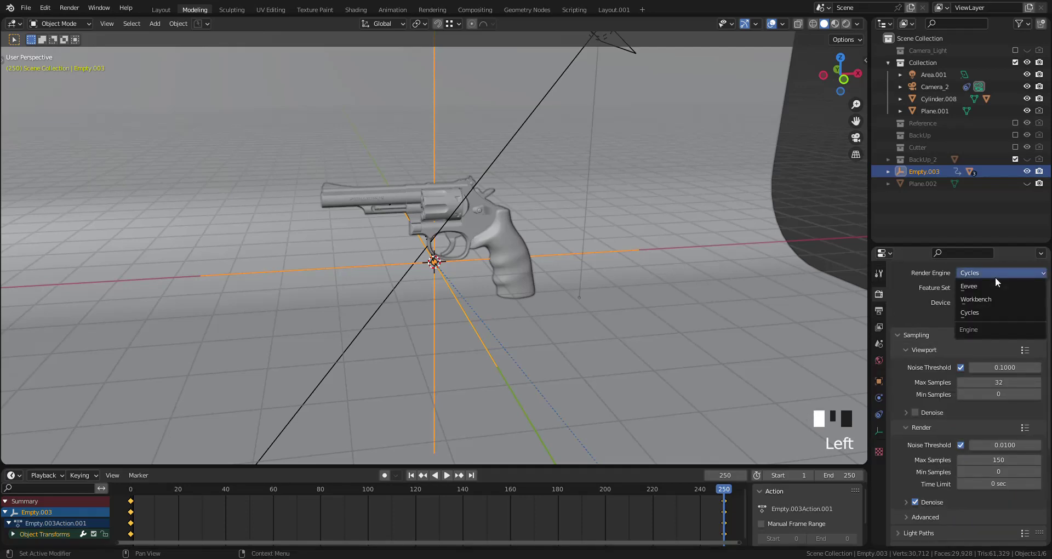
click(988, 307)
click(944, 320)
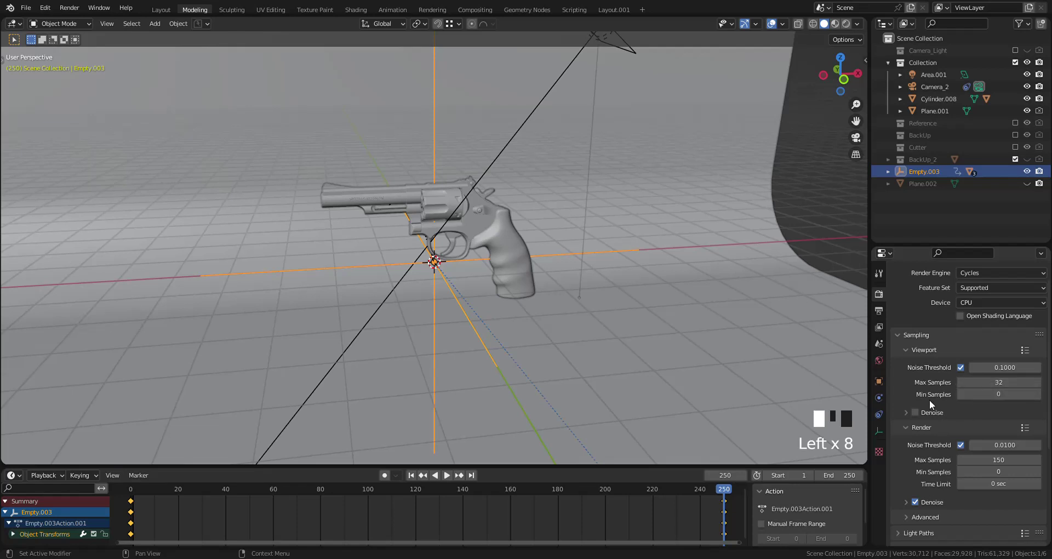
scroll(929, 402, down, 3)
scroll(929, 403, down, 2)
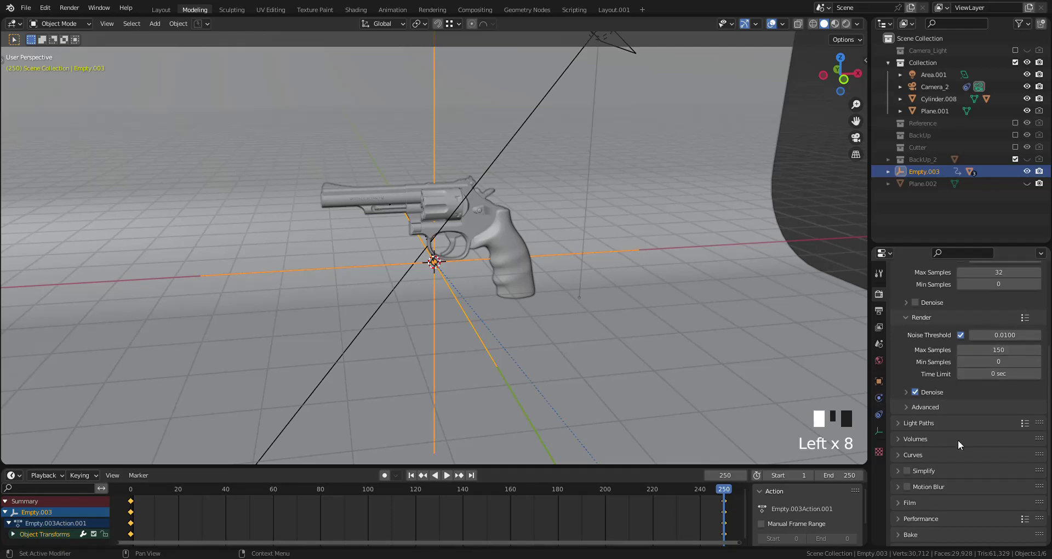
Confirm the 1–250 frame range and PNG output format, then clear the object selection.
click(878, 310)
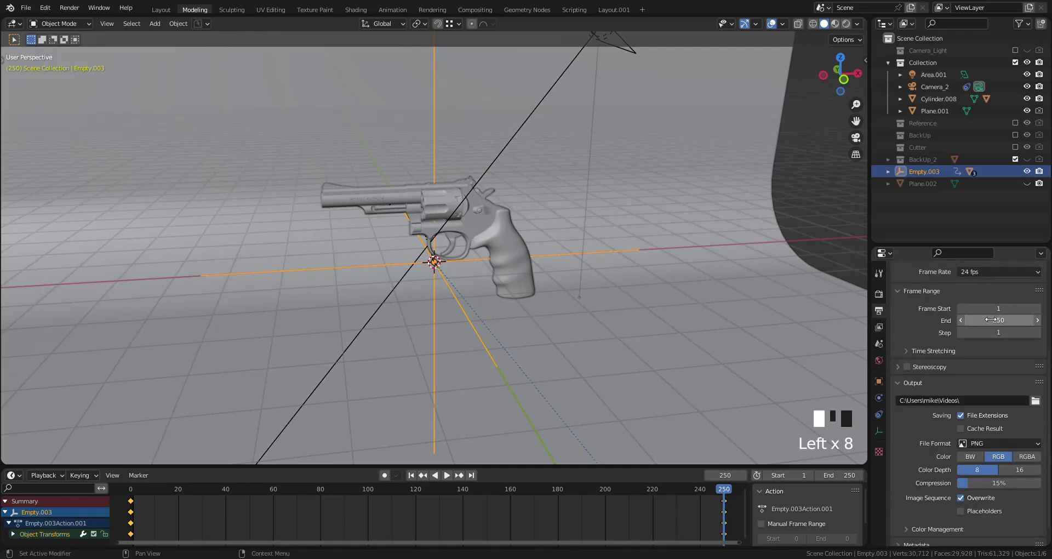
scroll(909, 351, down, 1)
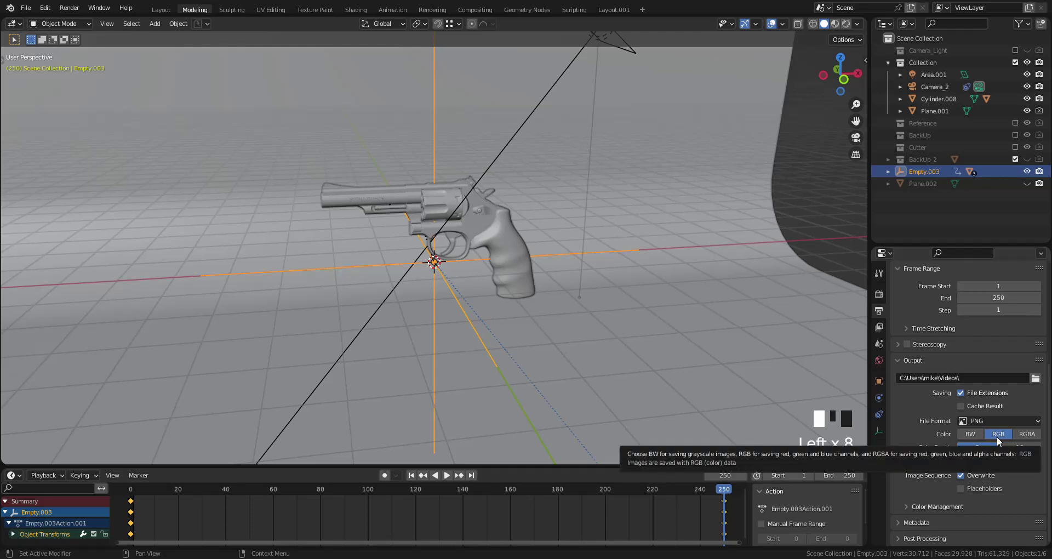
click(1002, 420)
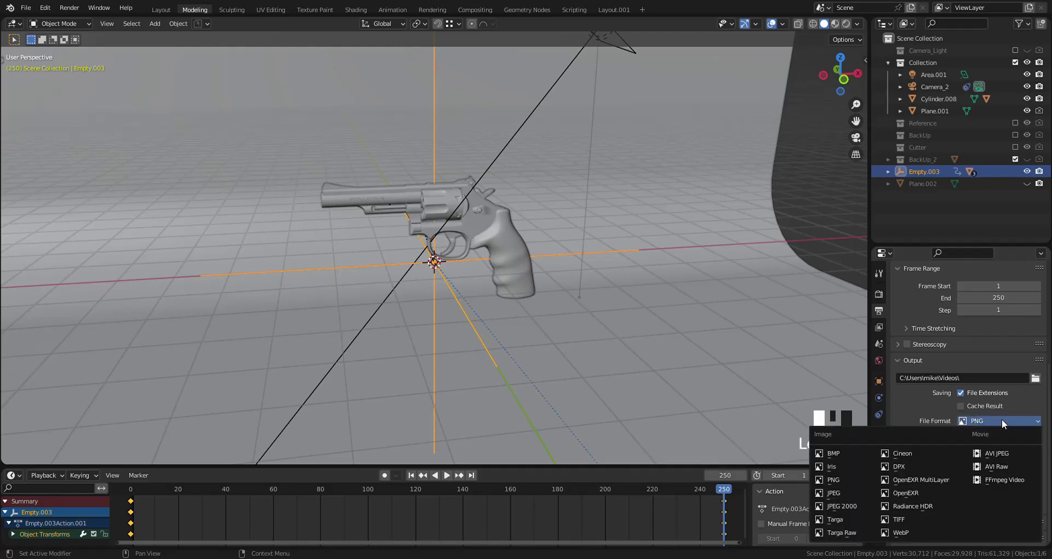
click(833, 479)
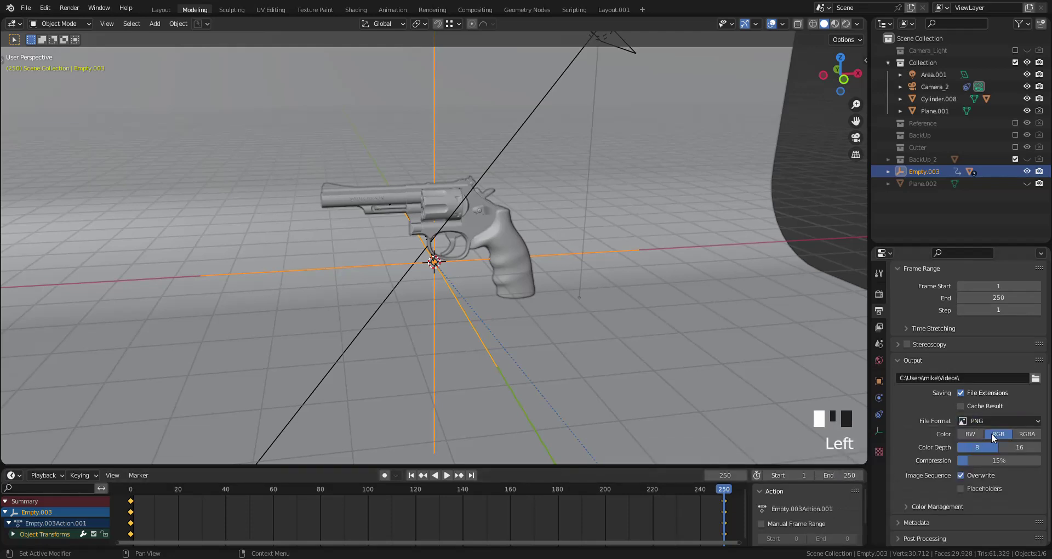
click(934, 111)
click(878, 293)
Enable Transparent under Film so the revolver renders on a transparent background.
click(902, 458)
scroll(896, 461, down, 5)
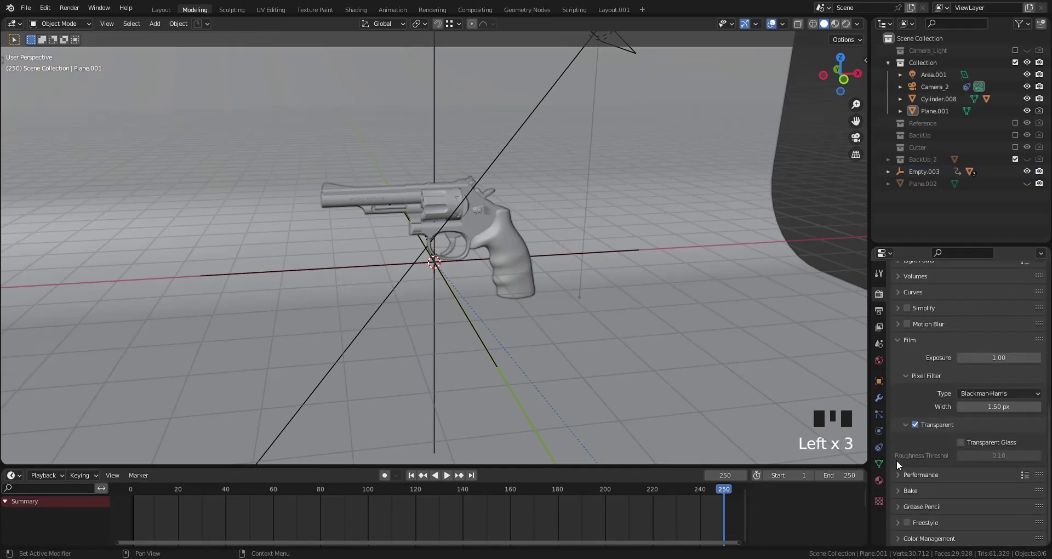
click(914, 424)
double_click(913, 424)
click(914, 424)
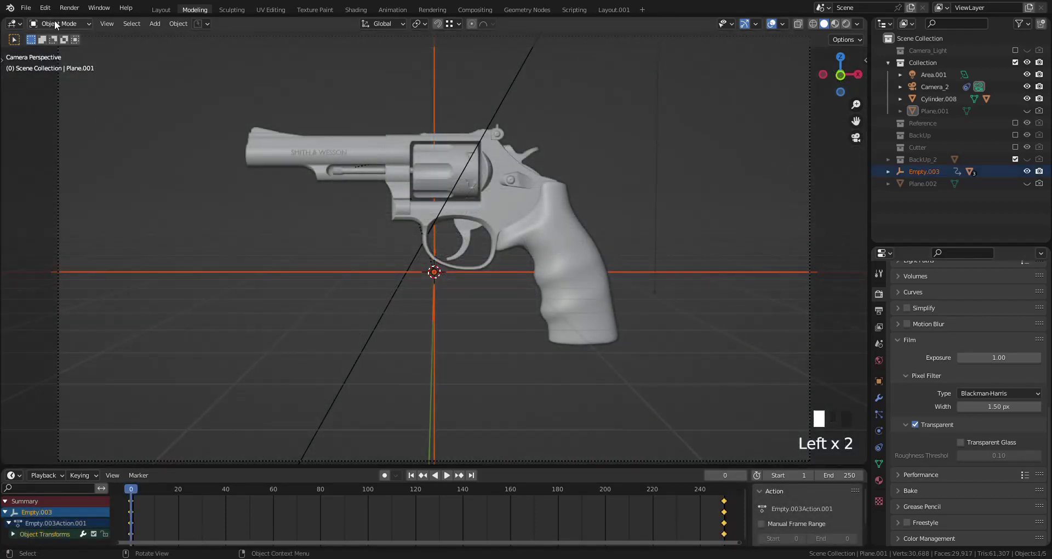
click(69, 8)
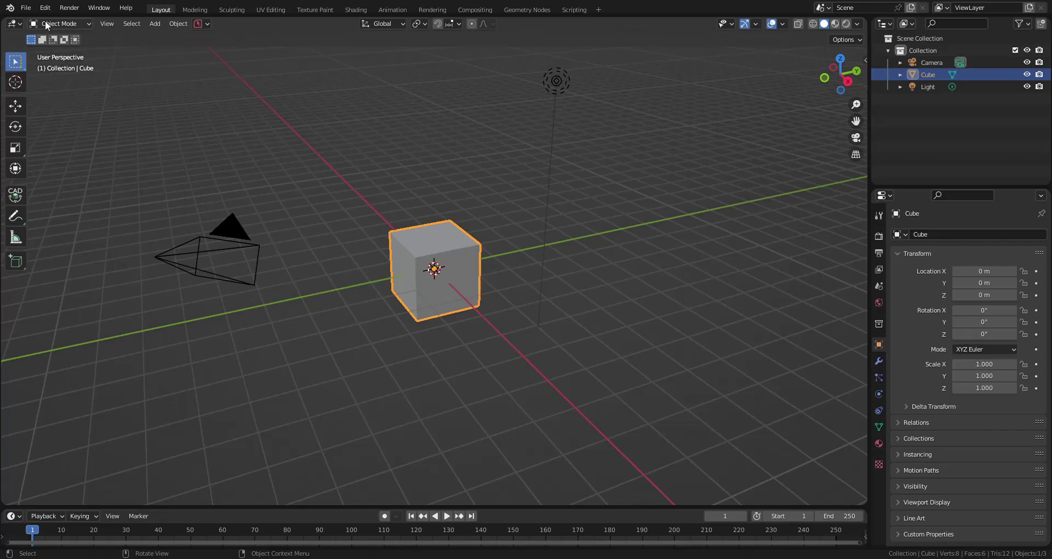
Switch the main area to the Video Sequencer and add the turntable_1 PNG sequence as a strip.
click(13, 24)
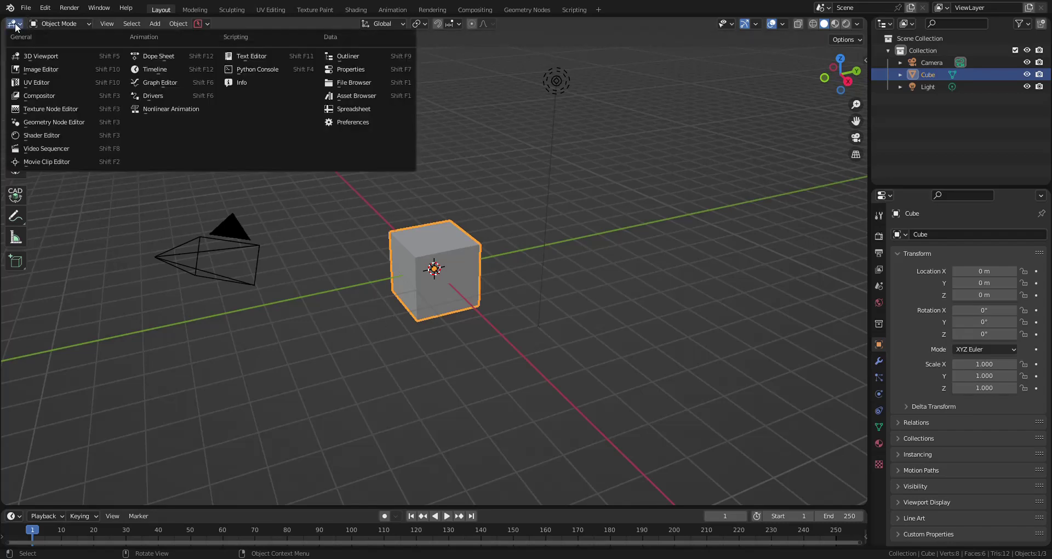
click(40, 148)
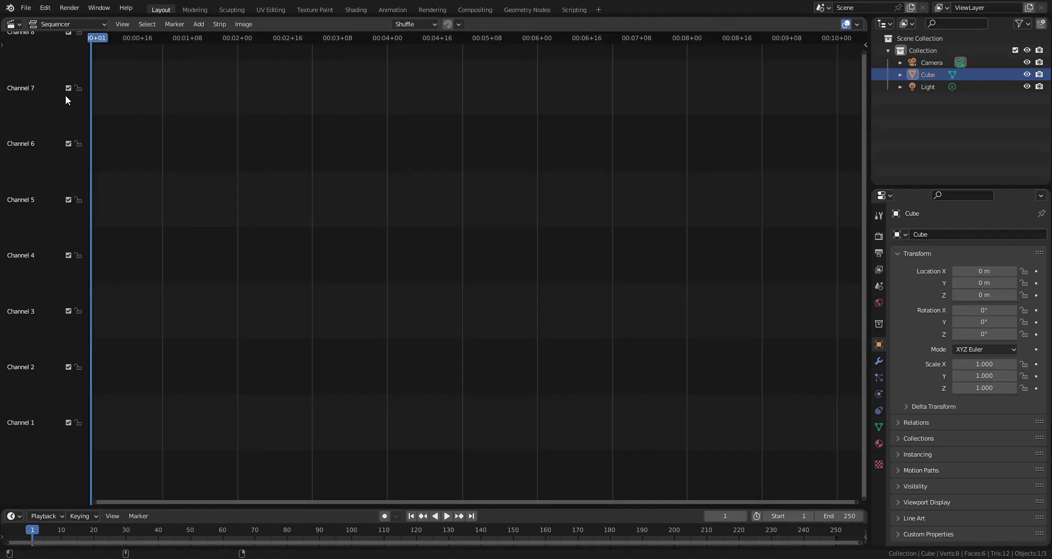
click(194, 25)
mouse_move(195, 38)
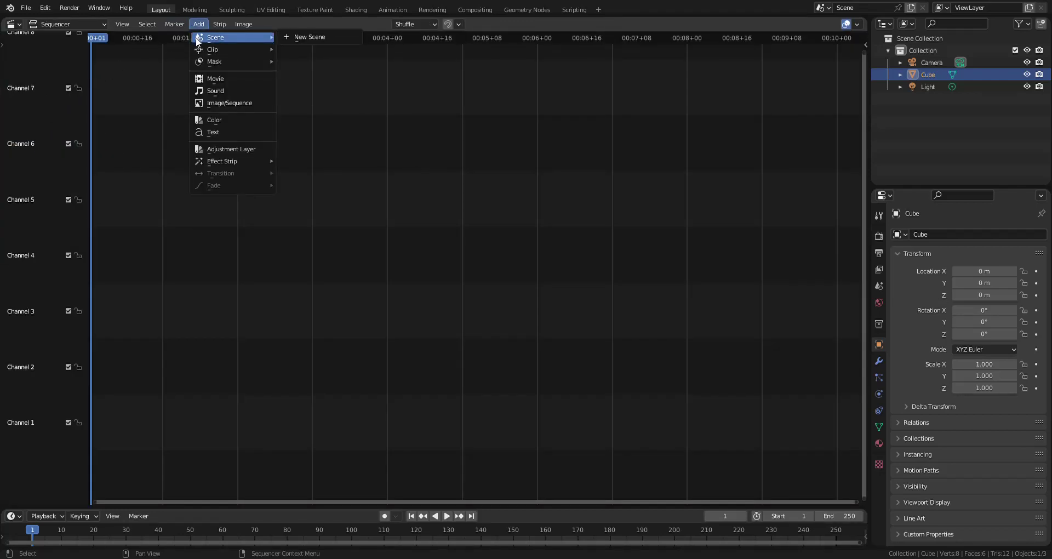
click(220, 101)
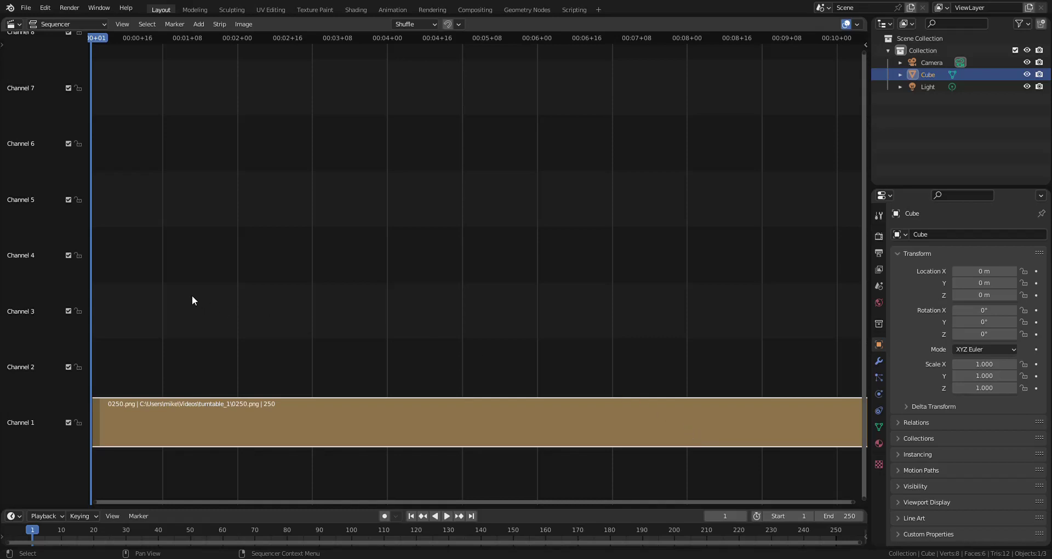
Set the output frame rate to 30 fps.
scroll(190, 294, down, 3)
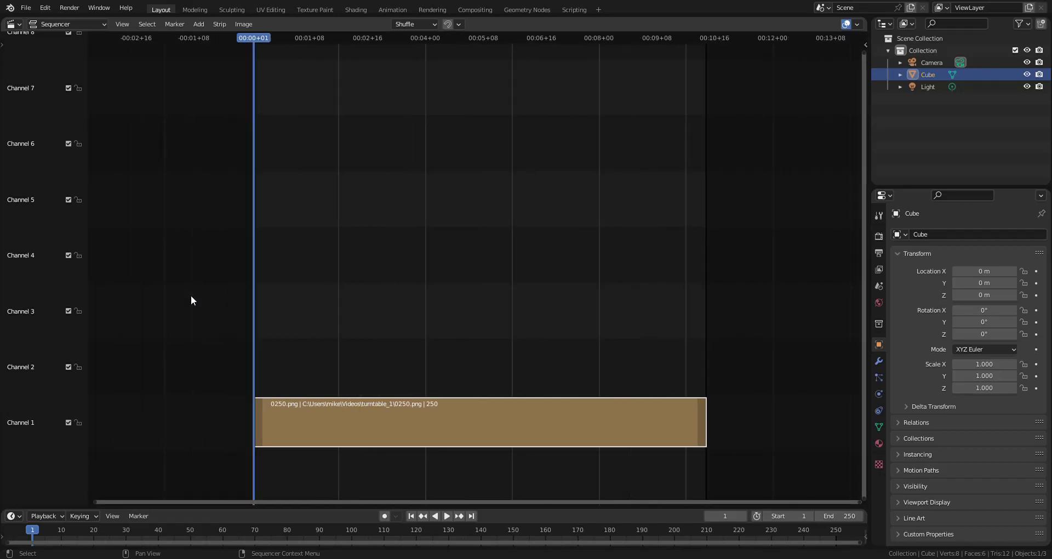
scroll(190, 295, up, 1)
scroll(191, 294, up, 1)
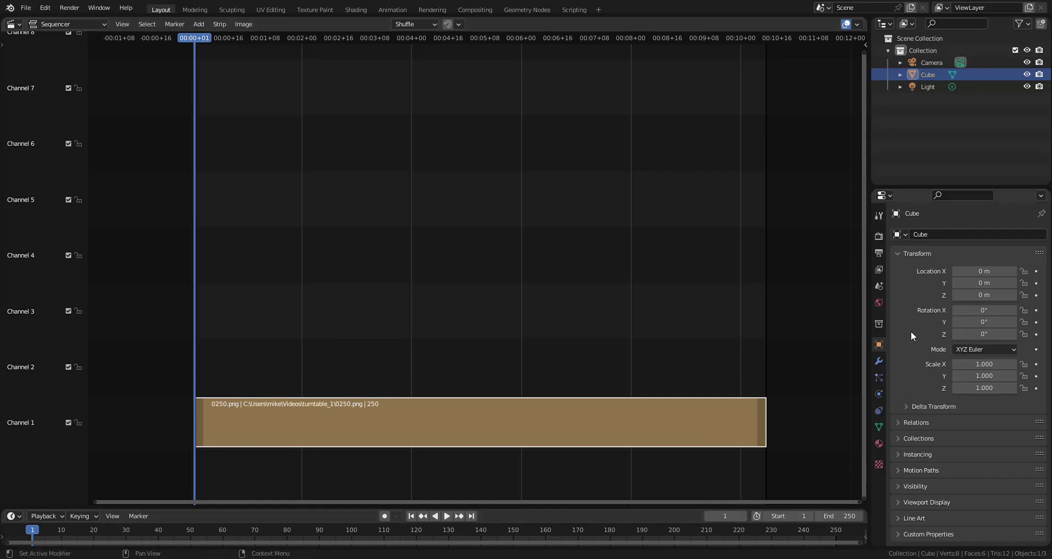
click(878, 236)
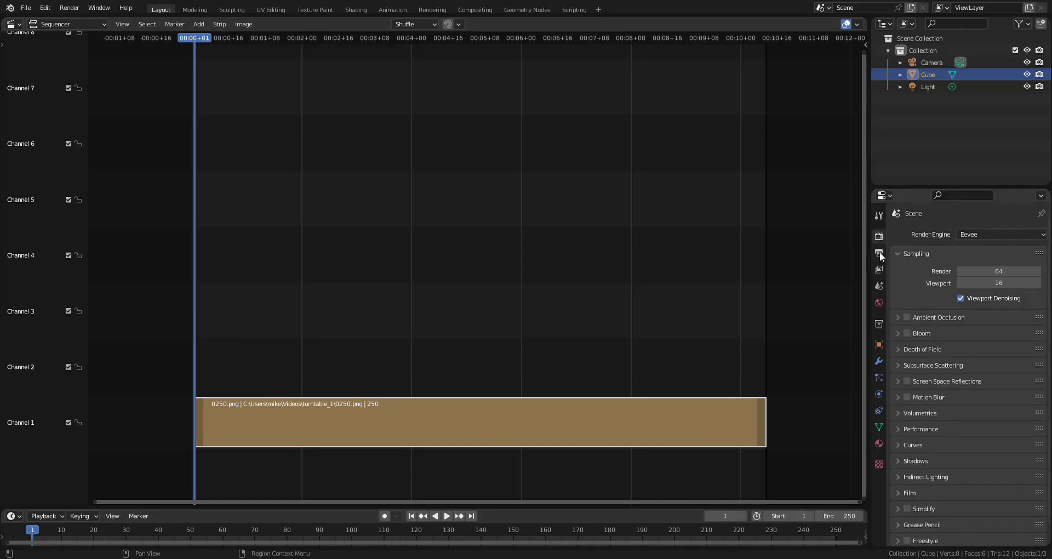
click(878, 252)
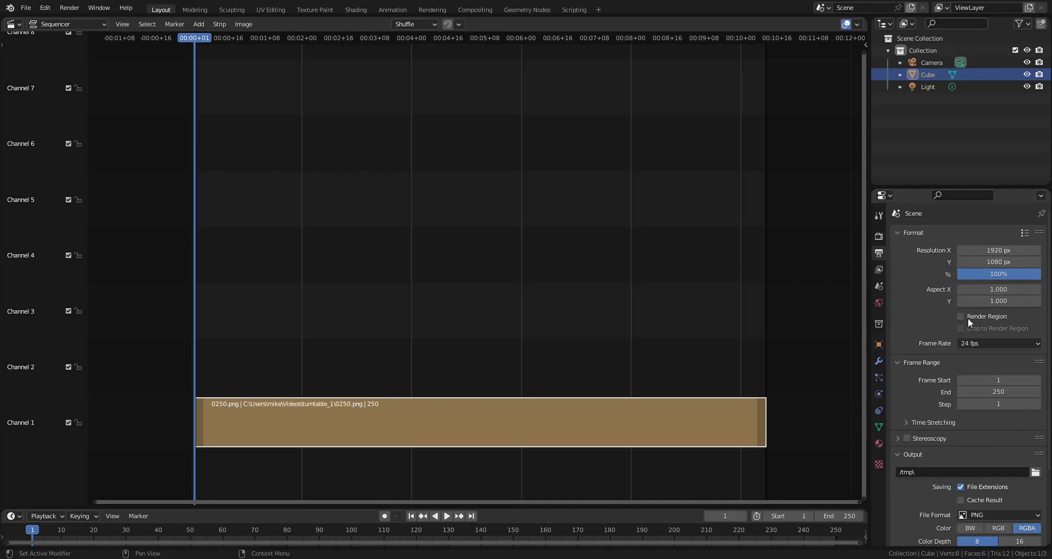
scroll(957, 361, down, 4)
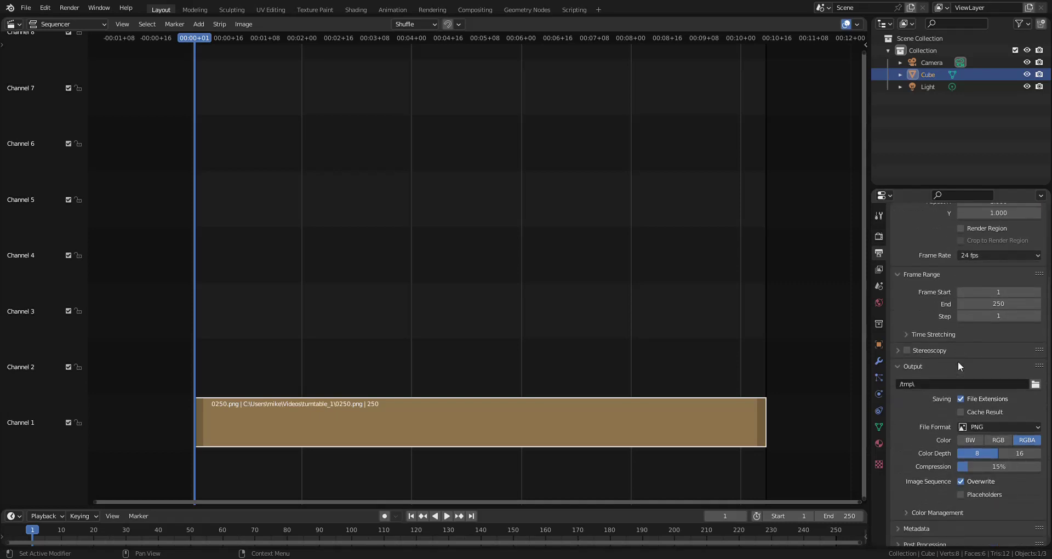
click(976, 255)
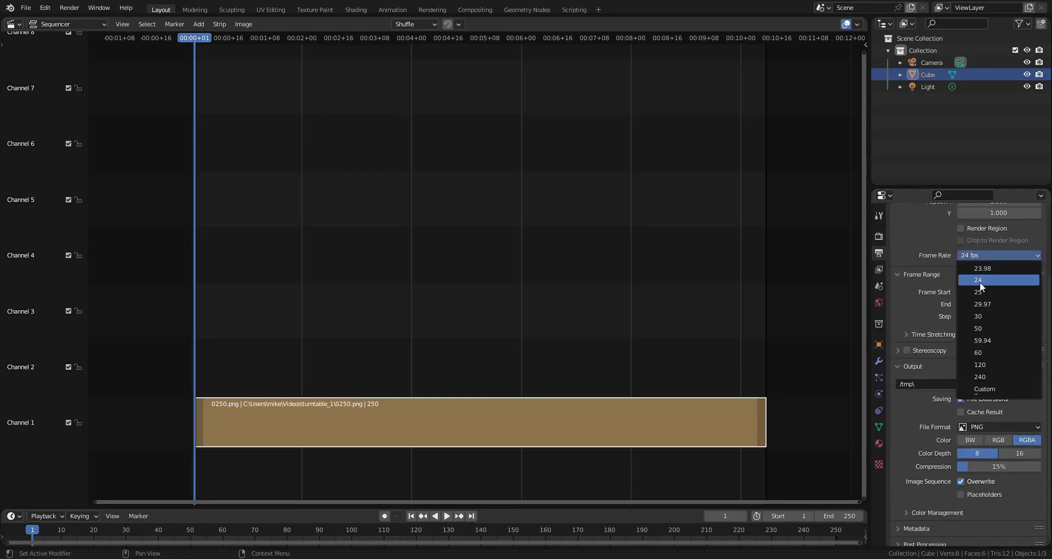
click(992, 312)
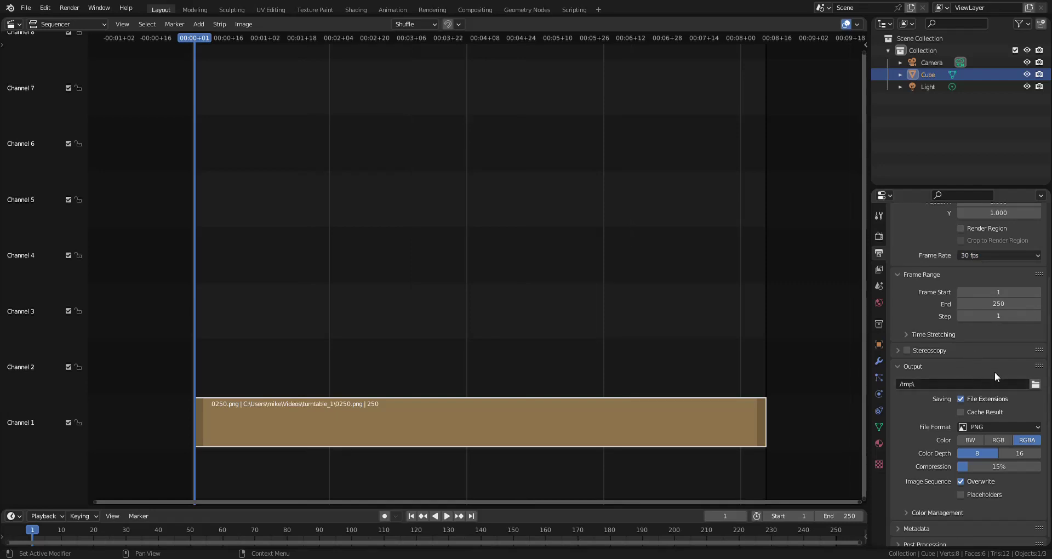
Paste the Videos folder as the output path and switch the format to FFmpeg Video with Matroska/H.264 encoding.
text(C:\Users\mike\Videos\)
click(973, 426)
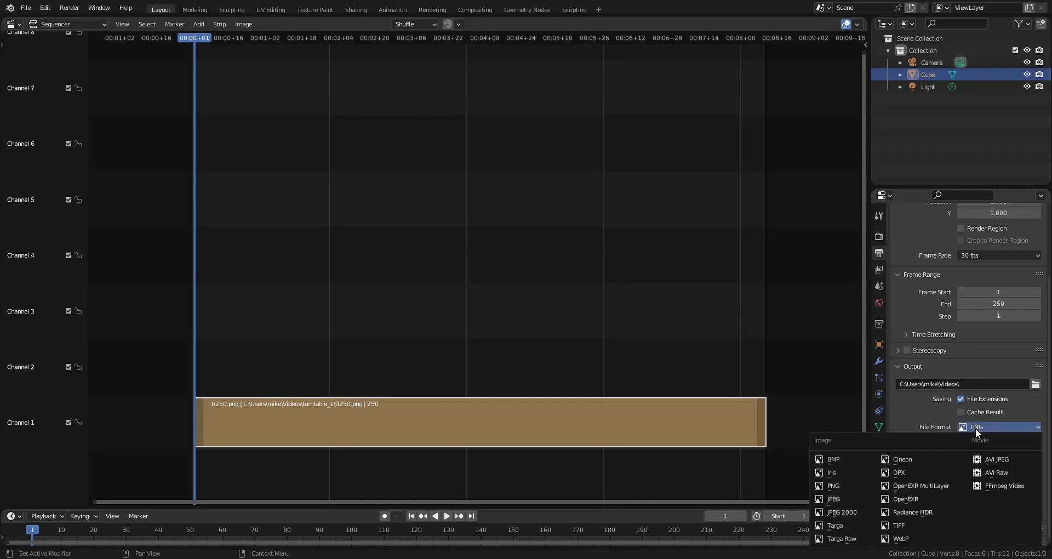
click(993, 485)
click(947, 504)
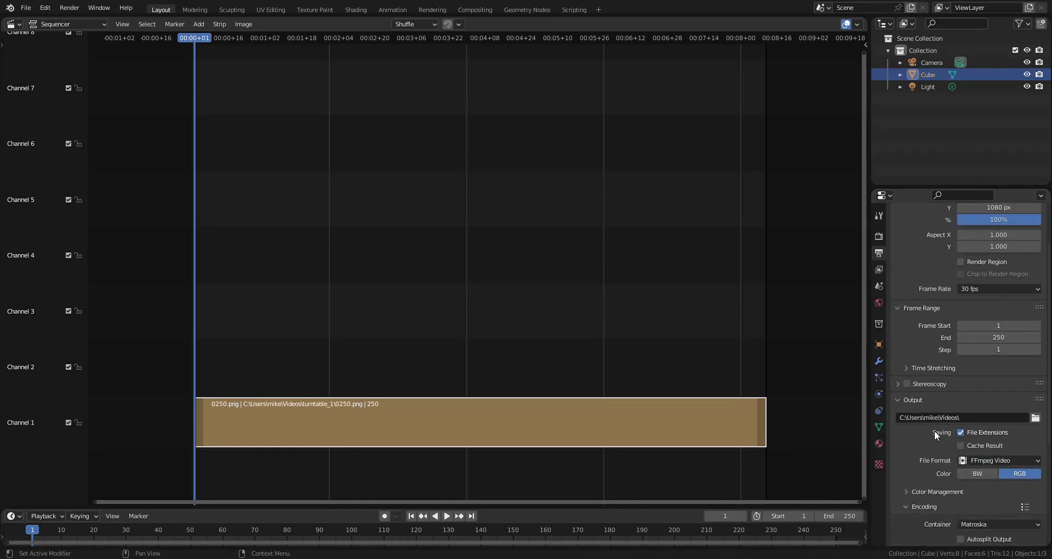
scroll(935, 431, down, 5)
scroll(934, 430, down, 2)
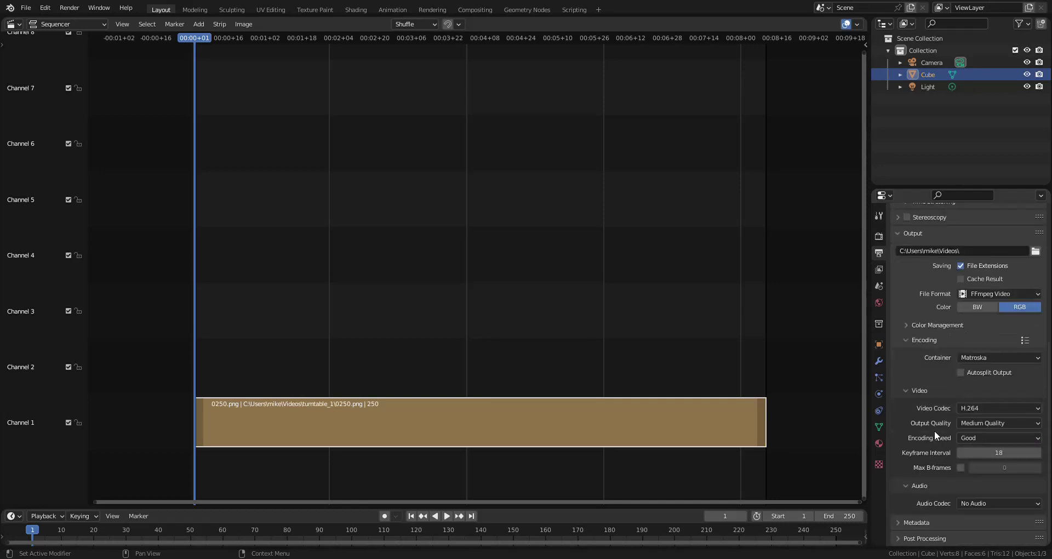
click(69, 7)
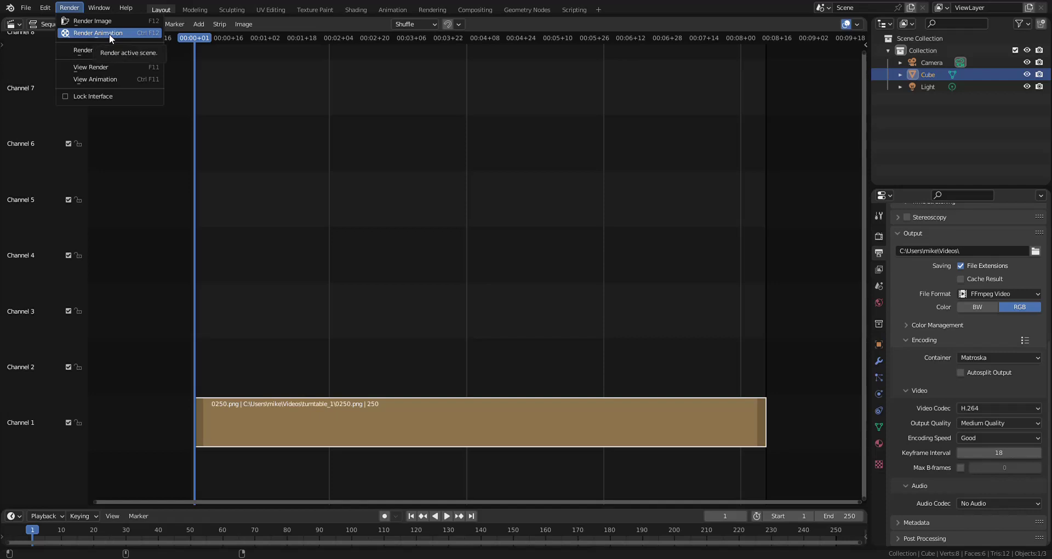
Render the turntable sequence strip to the FFmpeg video with Render Animation.
click(109, 34)
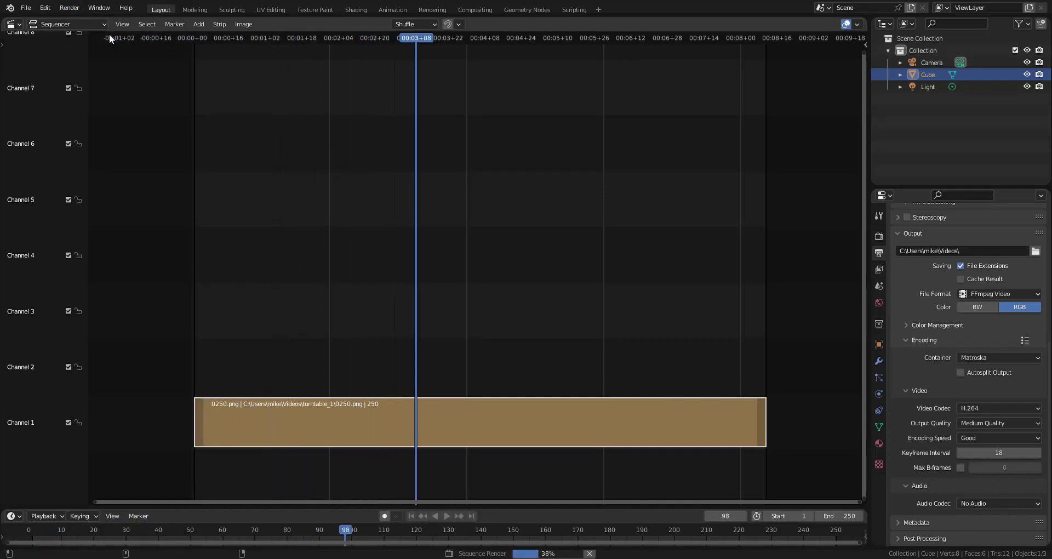